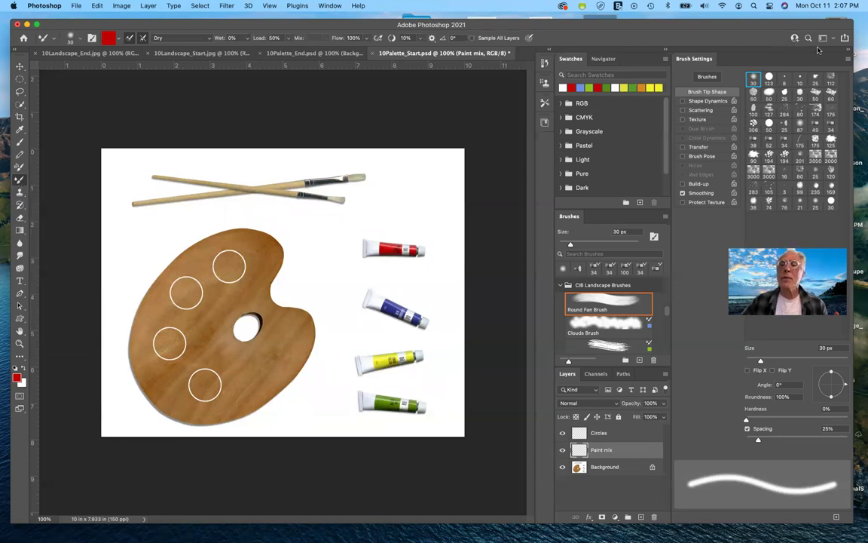
# Step: Check where the Mixer Brush is grouped in the Essentials workspace, and return to the Painting workspace
pyautogui.click(824, 38)
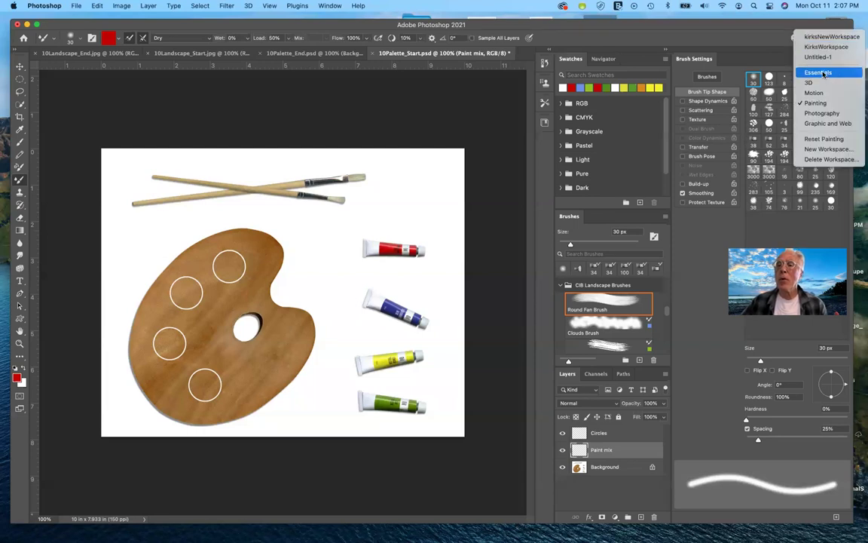
pyautogui.click(819, 72)
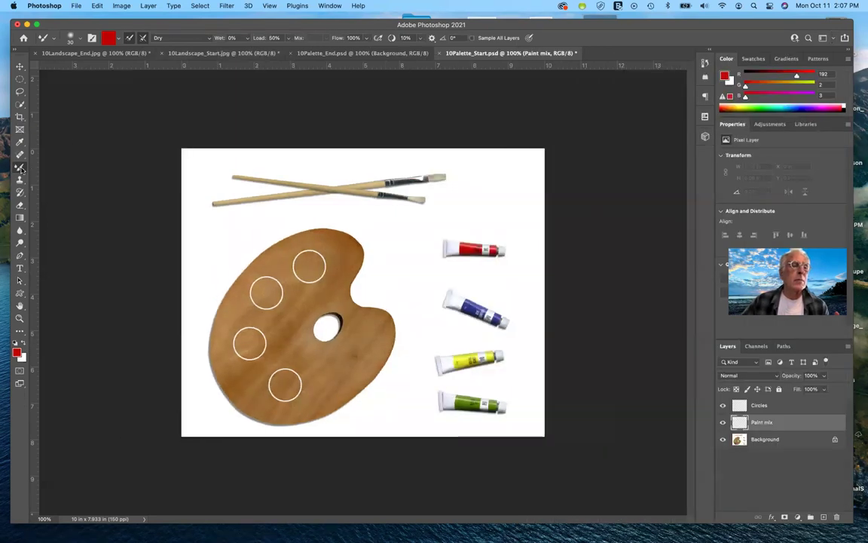
pyautogui.click(22, 169)
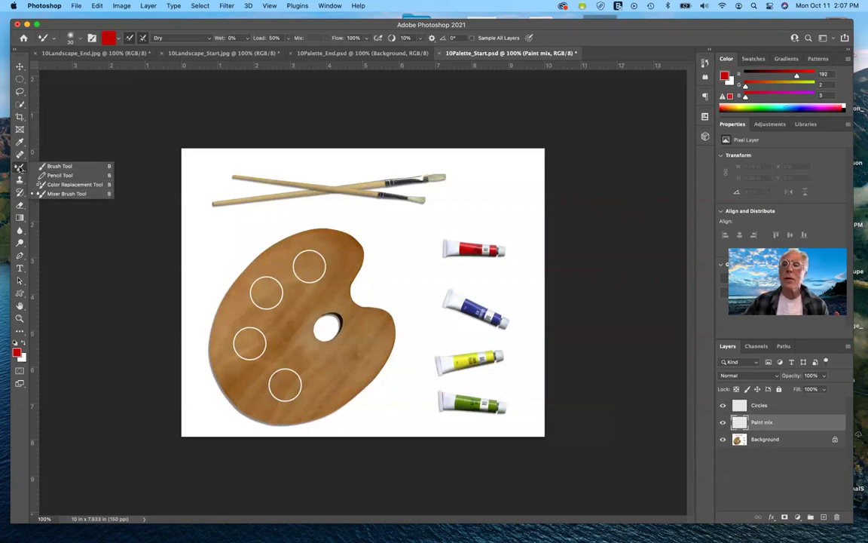
pyautogui.click(21, 168)
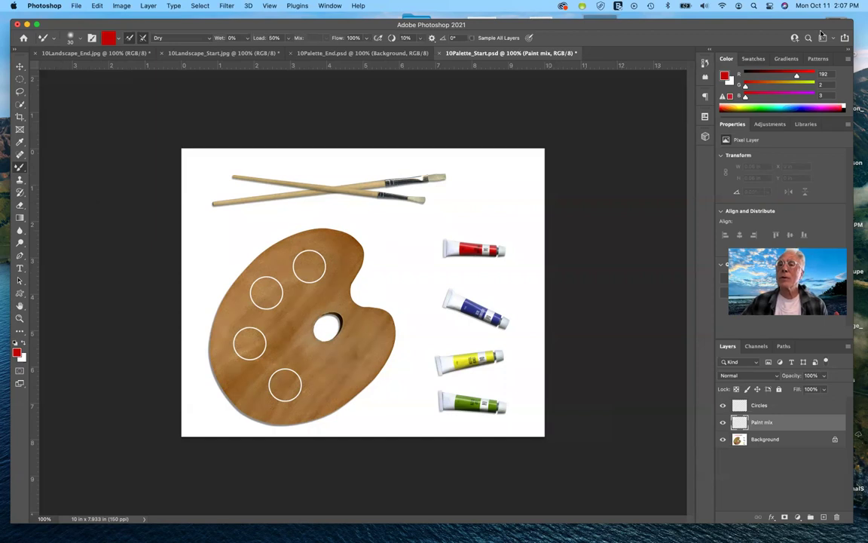
pyautogui.click(835, 37)
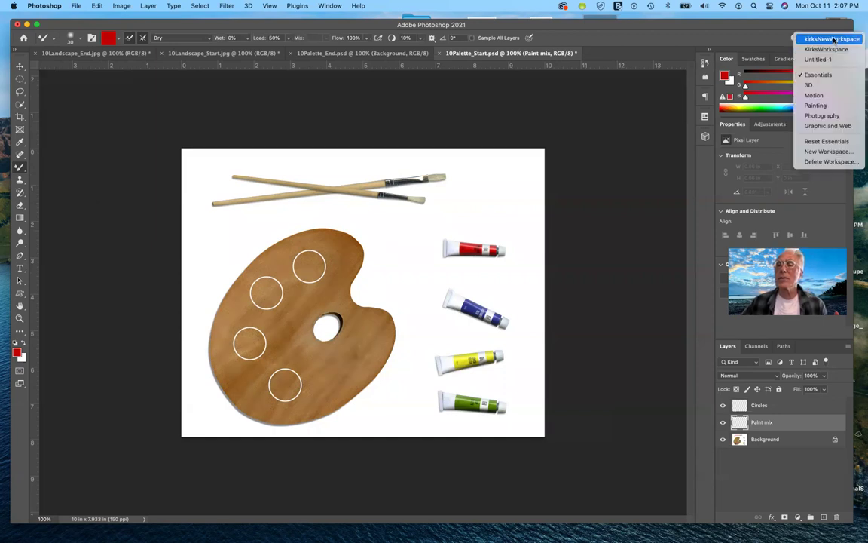
pyautogui.click(815, 105)
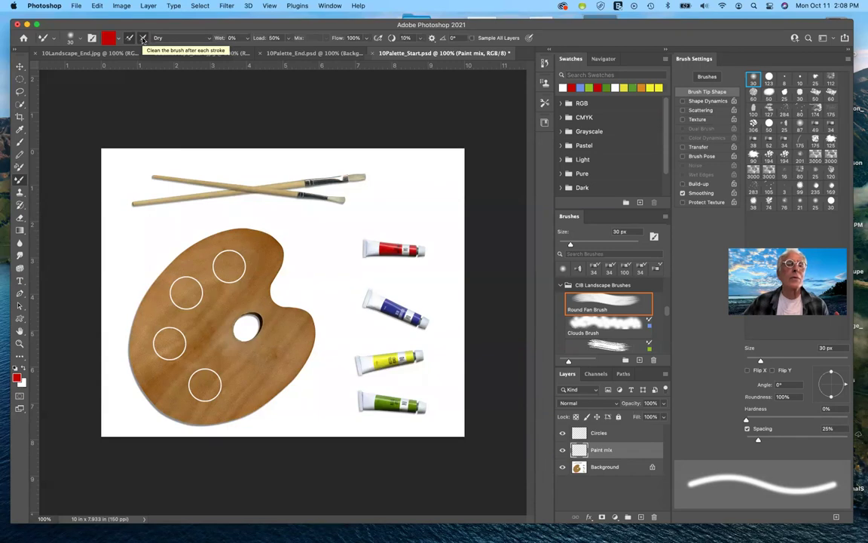
# Step: Set the Mixer Brush to the Dry combination with Wet at 0%
pyautogui.click(194, 39)
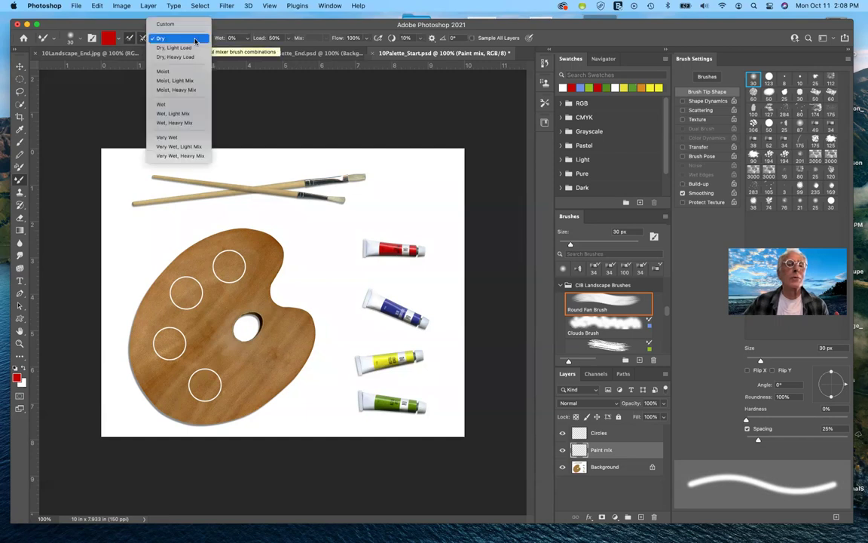
pyautogui.click(194, 38)
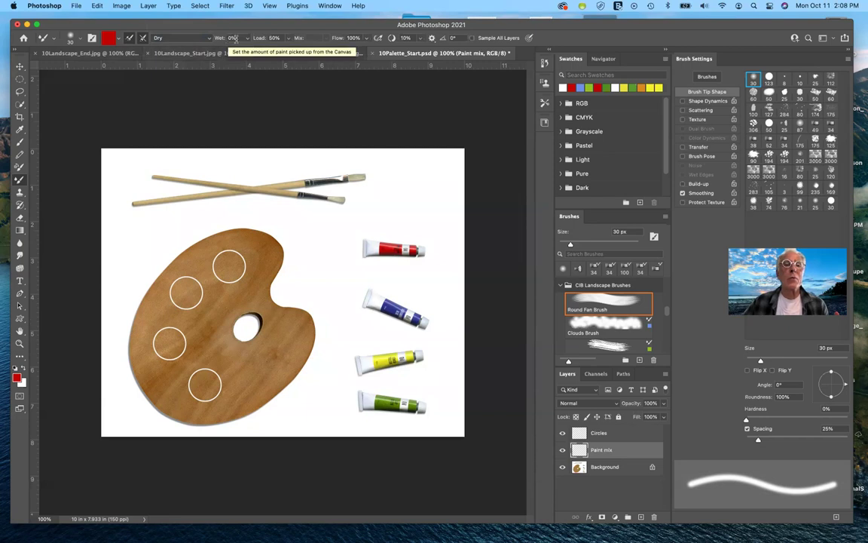
pyautogui.write('0')
pyautogui.press('Return')
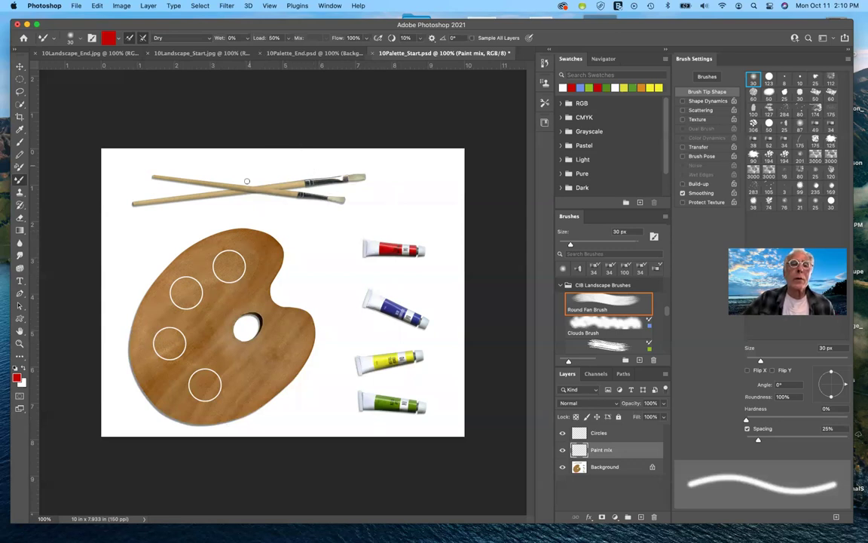
# Step: Compare the finished palette and the start and end landscape images, and return to 10Palette_Start.psd
pyautogui.click(277, 51)
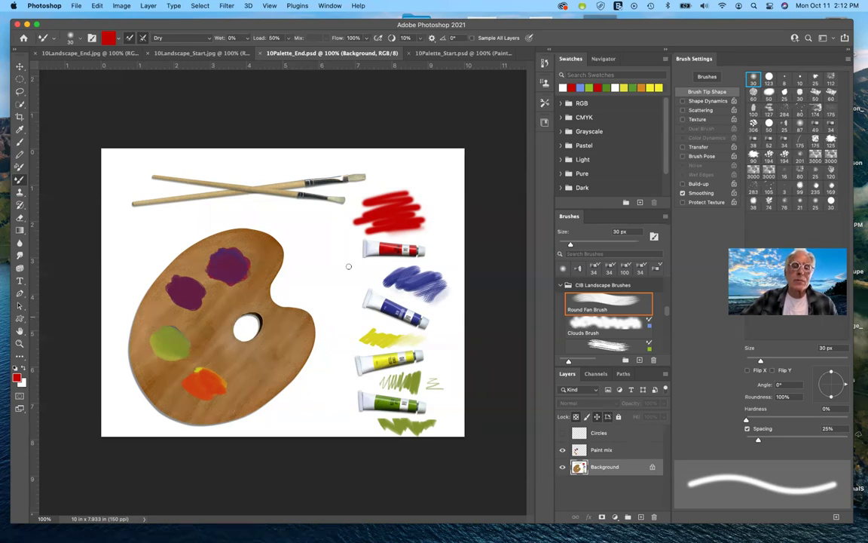
pyautogui.click(190, 53)
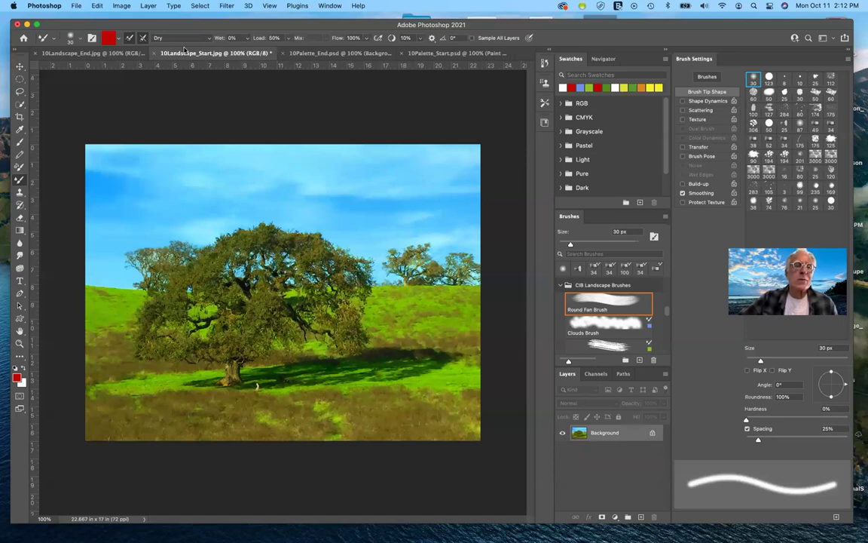
pyautogui.click(118, 55)
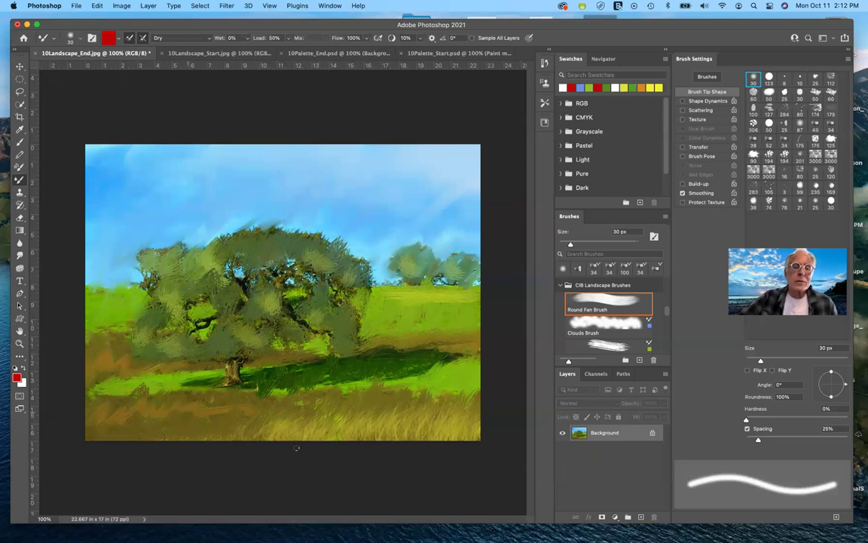
pyautogui.moveTo(256, 388); pyautogui.dragTo(366, 368)
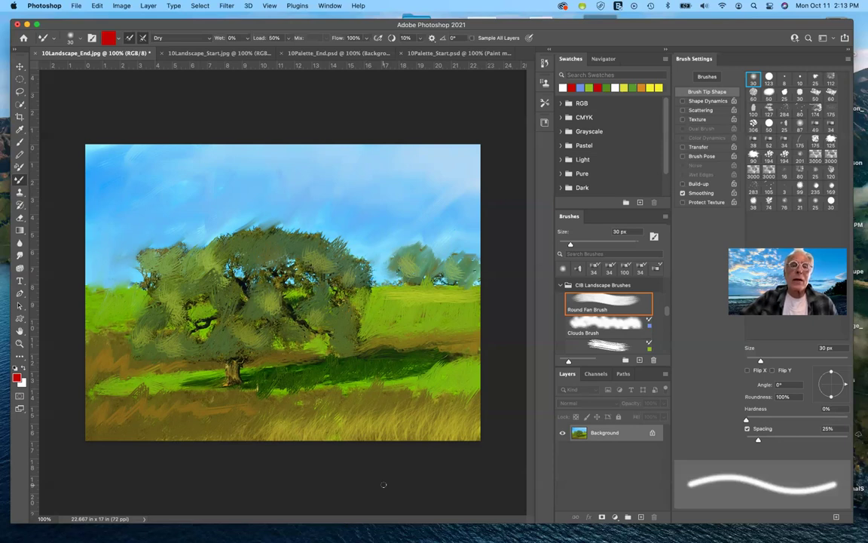
pyautogui.click(239, 52)
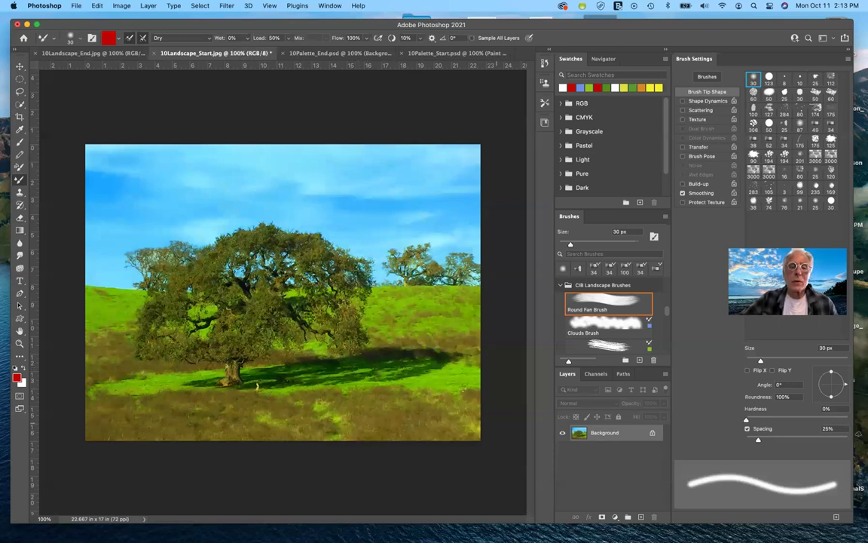
pyautogui.click(432, 55)
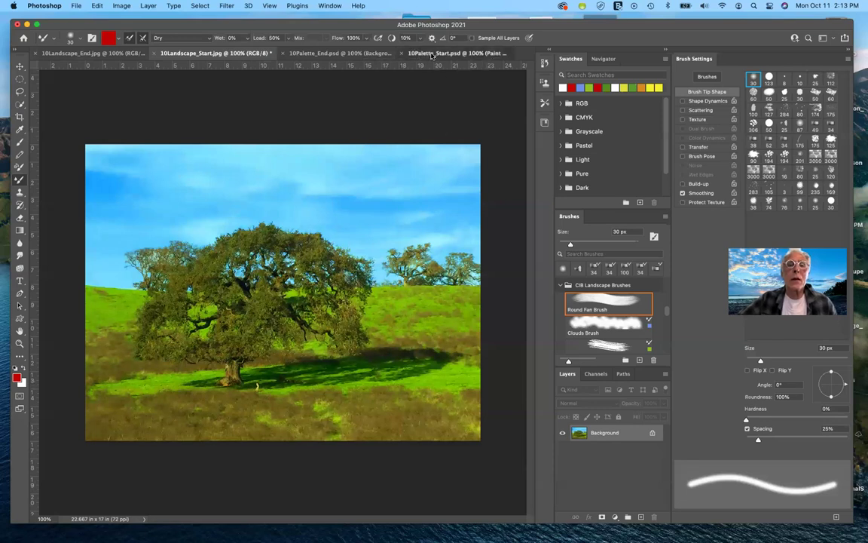
pyautogui.click(326, 54)
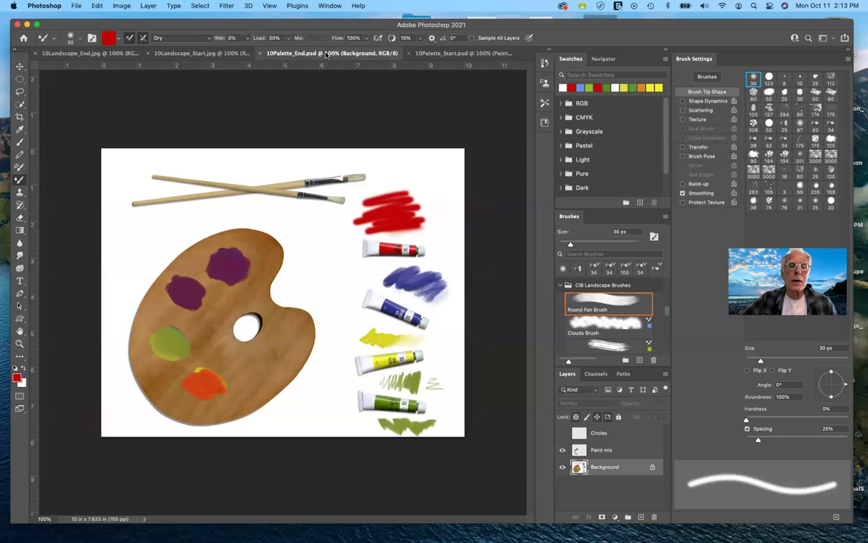
pyautogui.click(446, 54)
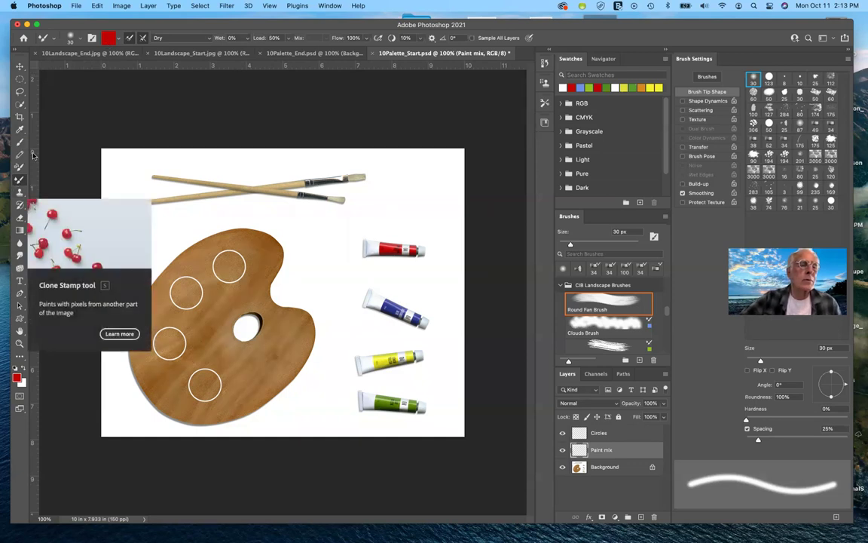
# Step: Sample the foreground color from the paint tubes with the Eyedropper, trying the blue tube and settling on the red one
pyautogui.click(20, 130)
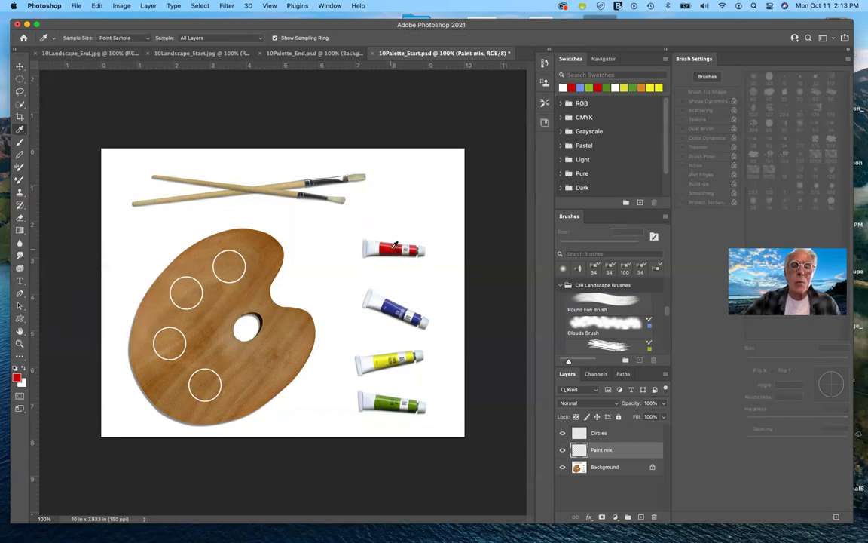
pyautogui.click(393, 245)
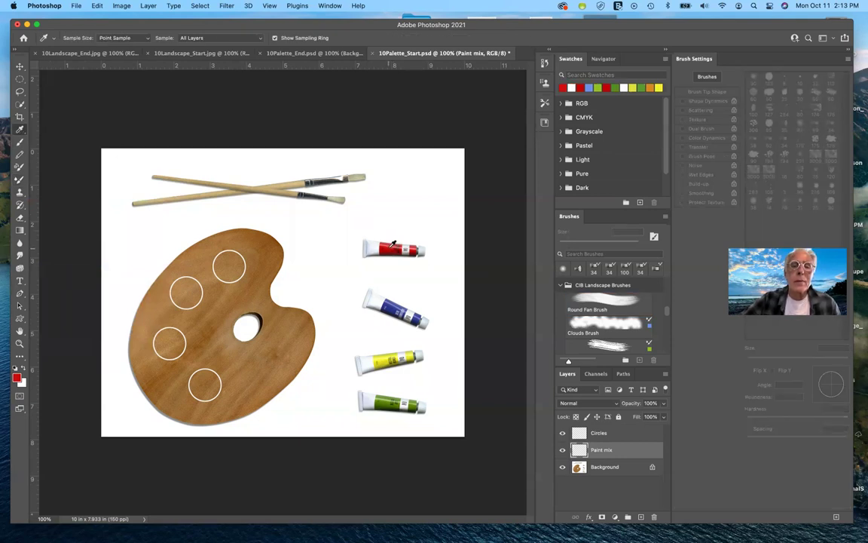
pyautogui.click(393, 302)
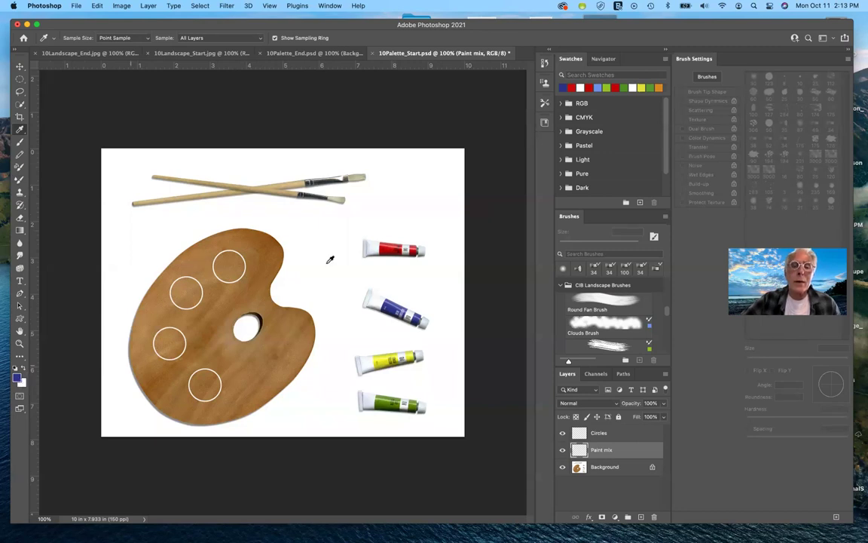
pyautogui.click(391, 247)
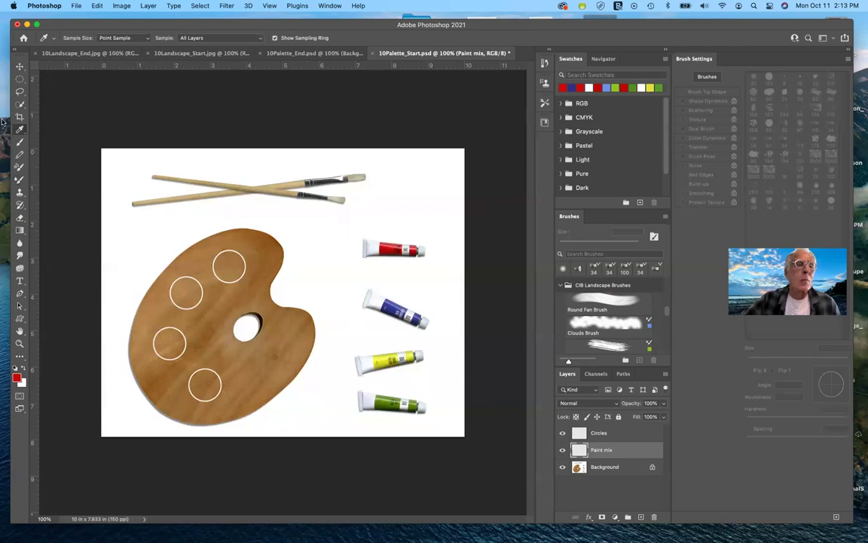
# Step: Paint a red scribble above the red tube on the Paint mix layer using the Mixer Brush with the Dry combination
pyautogui.click(20, 178)
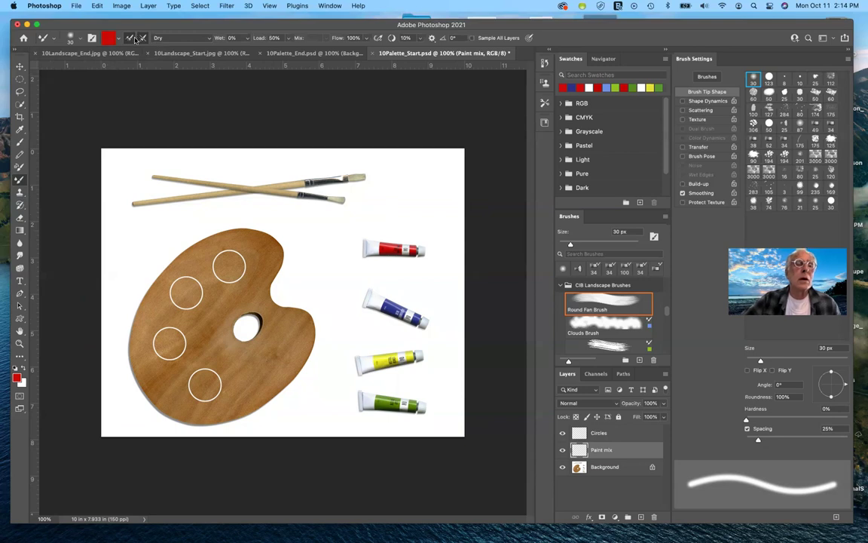
pyautogui.click(208, 40)
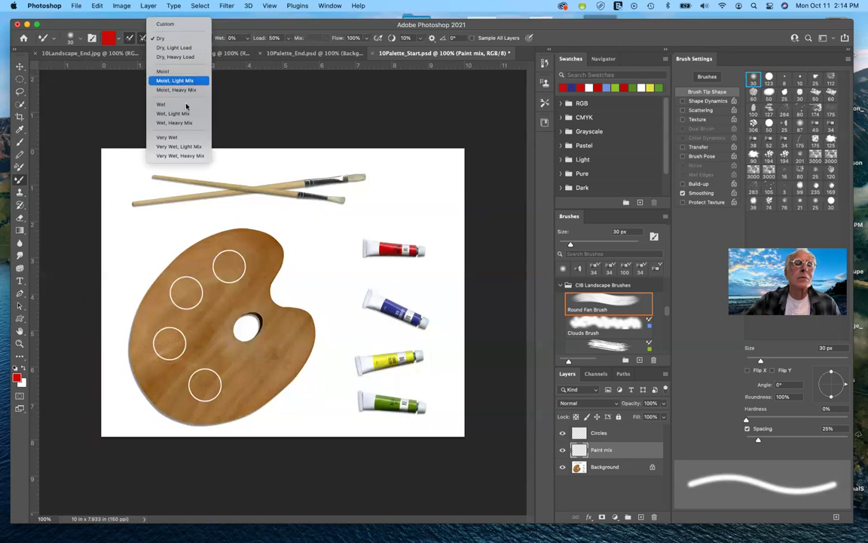
pyautogui.click(172, 40)
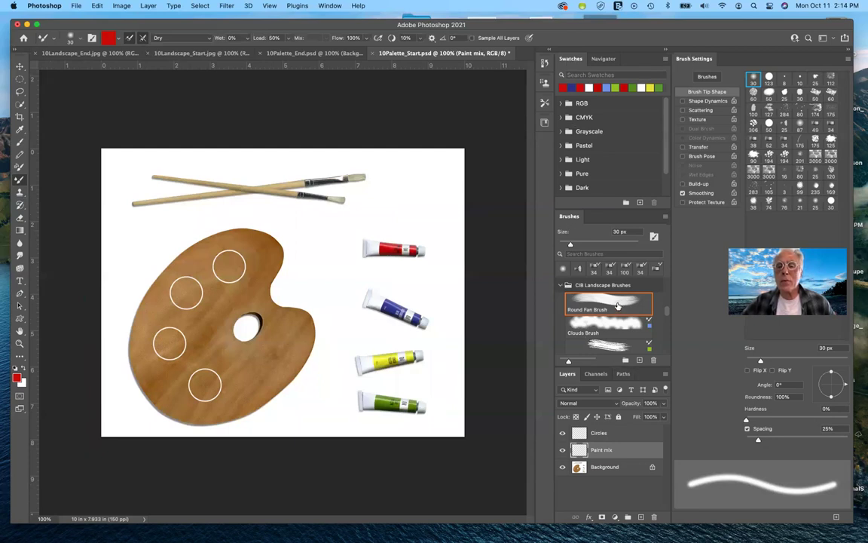
pyautogui.scroll(10, 630, 299)
pyautogui.scroll(2, 630, 299)
pyautogui.scroll(-10, 629, 300)
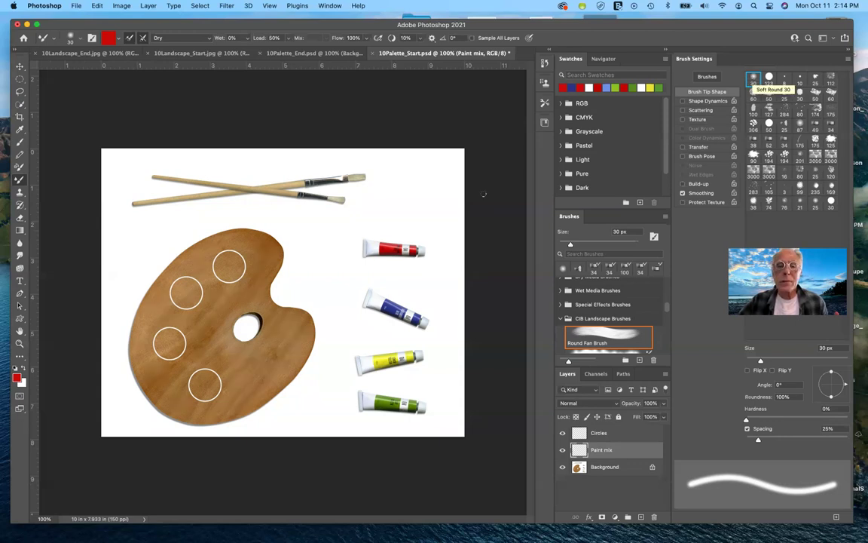
pyautogui.click(372, 216)
pyautogui.moveTo(372, 217)
pyautogui.mouseDown()
pyautogui.moveTo(428, 215)
pyautogui.moveTo(390, 226)
pyautogui.moveTo(434, 228)
pyautogui.moveTo(442, 242)
pyautogui.moveTo(423, 206)
pyautogui.moveTo(398, 234)
pyautogui.mouseUp()
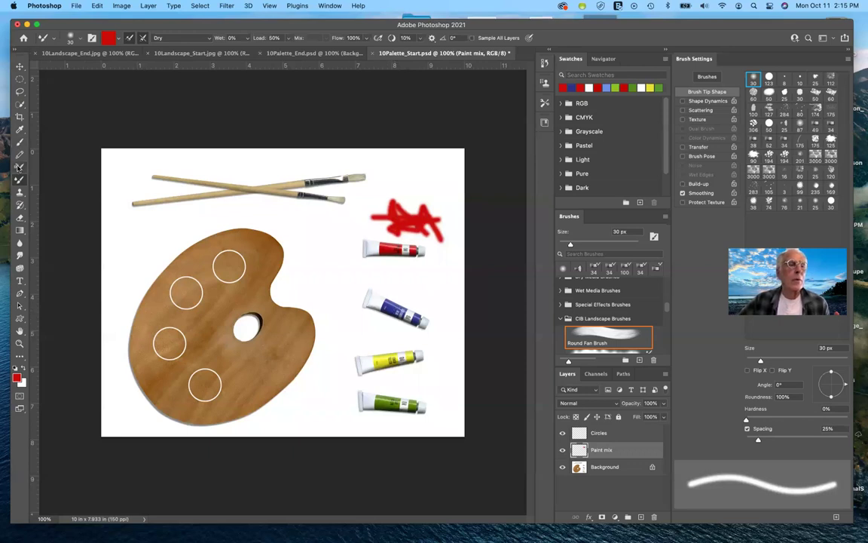
# Step: Sample the blue tube's color with the Eyedropper and load it into the Mixer Brush
pyautogui.click(20, 130)
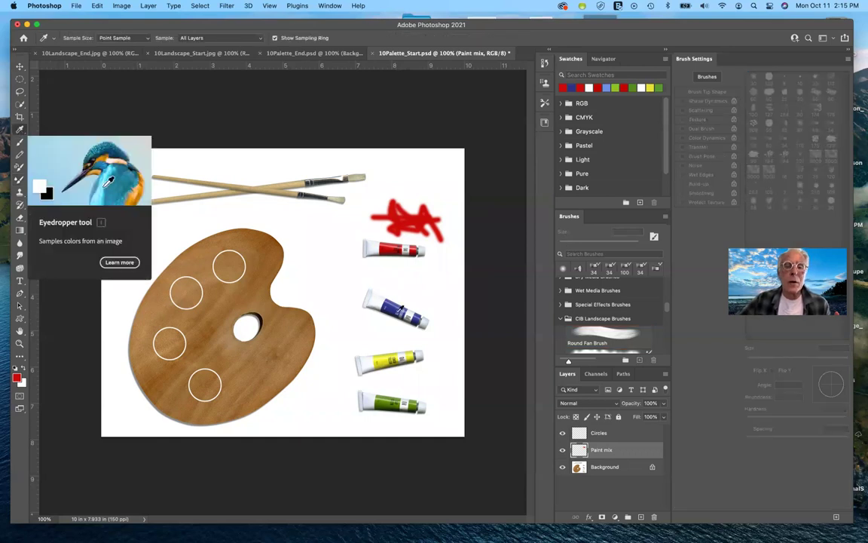
pyautogui.click(392, 305)
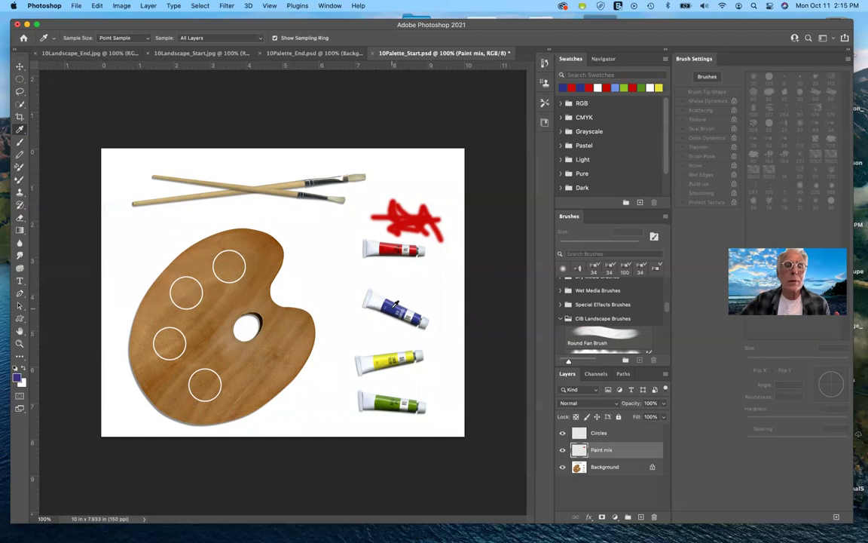
pyautogui.click(19, 178)
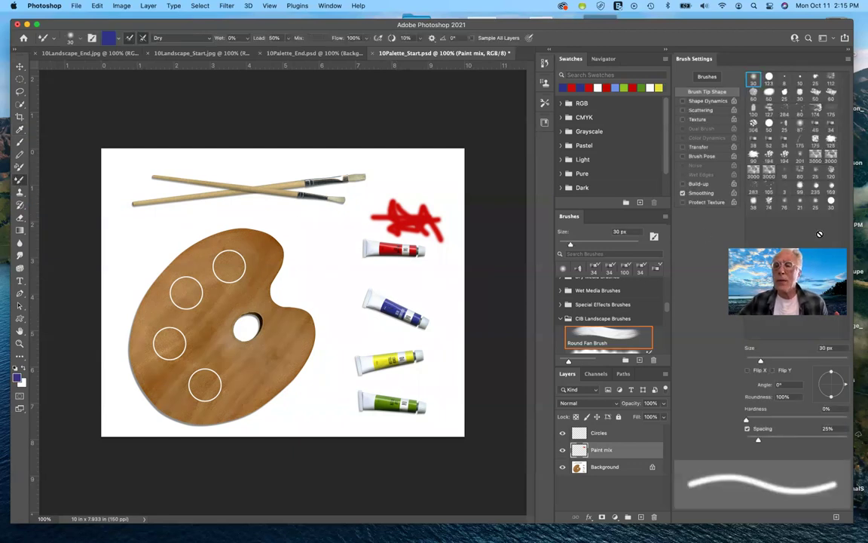
# Step: Give the Mixer Brush the 30 px tip with 7% spacing and the Wet combination
pyautogui.click(800, 92)
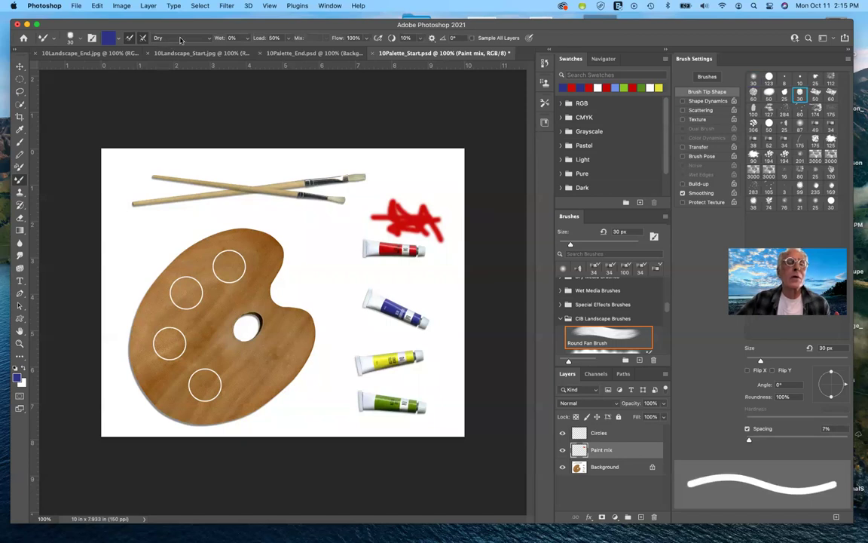
pyautogui.click(208, 40)
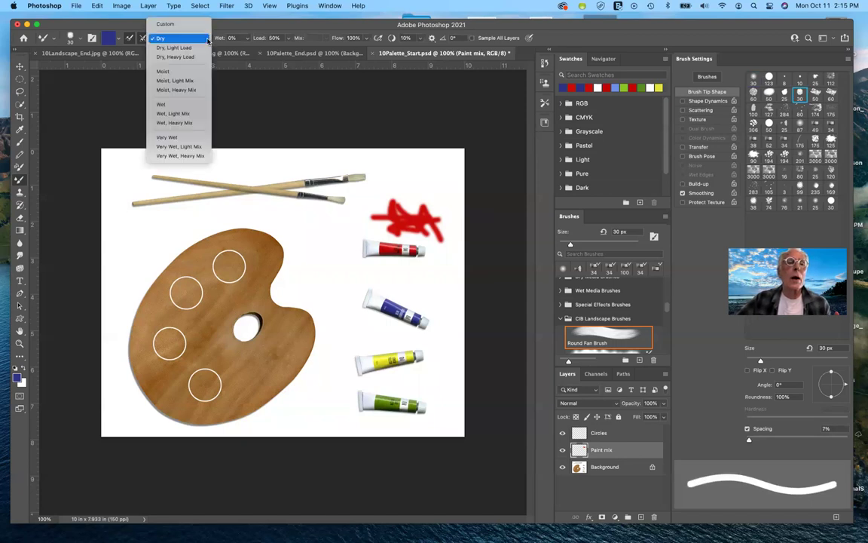
pyautogui.click(180, 105)
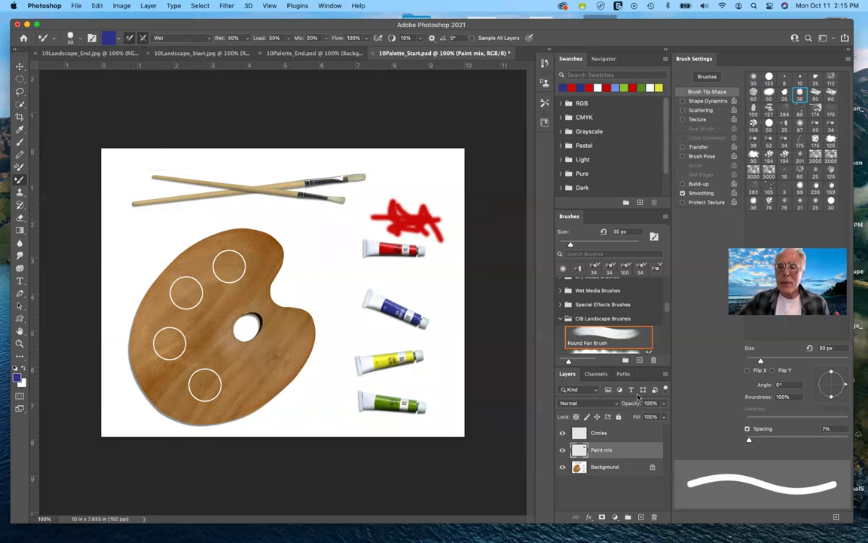
# Step: Hide and show the Circles, Paint mix and Background layers to examine what each one contains
pyautogui.click(563, 434)
pyautogui.click(562, 434)
pyautogui.click(562, 450)
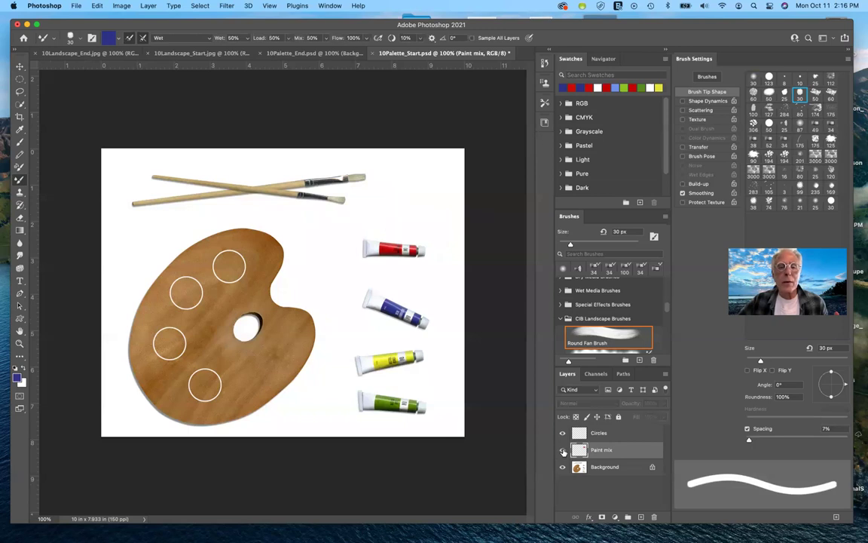
pyautogui.click(563, 450)
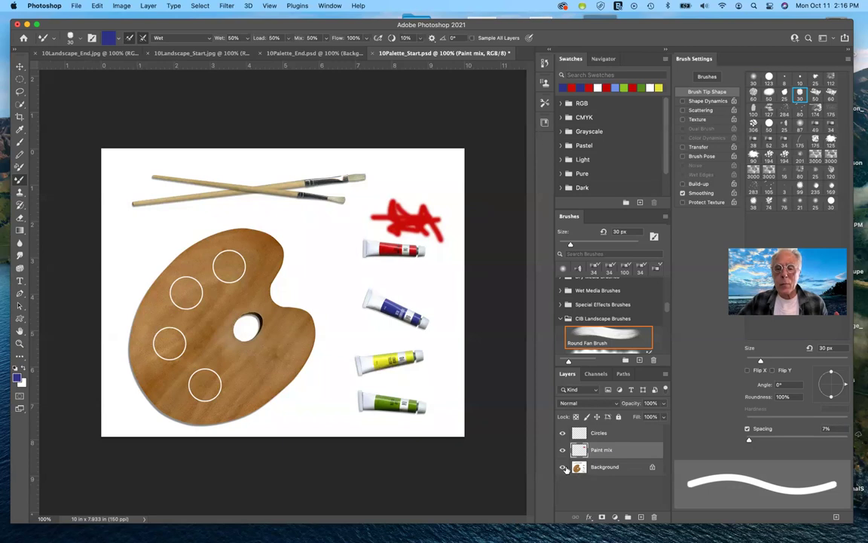
pyautogui.click(562, 468)
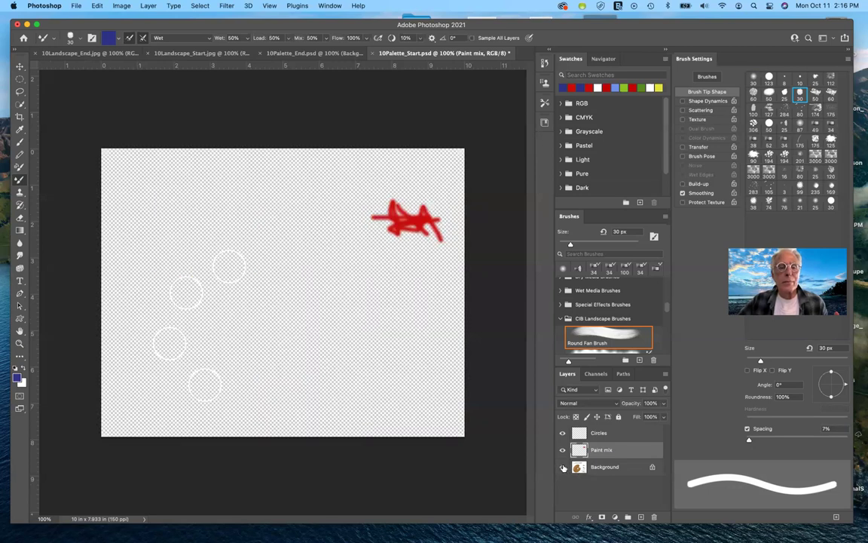
pyautogui.click(563, 467)
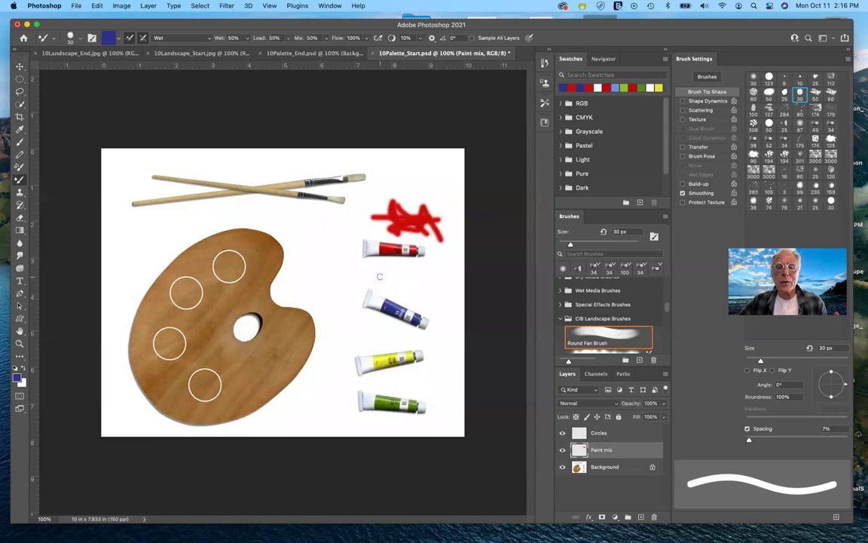
# Step: Try painting a blue scribble above the blue tube with Sample All Layers off, and undo the strokes
pyautogui.moveTo(383, 277); pyautogui.dragTo(445, 283)
pyautogui.moveTo(389, 284); pyautogui.dragTo(397, 301)
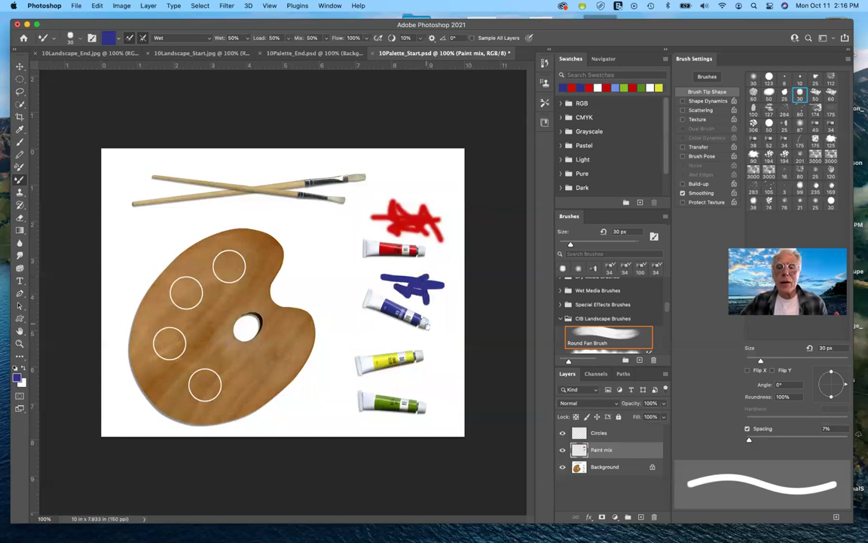
pyautogui.press('super+z')
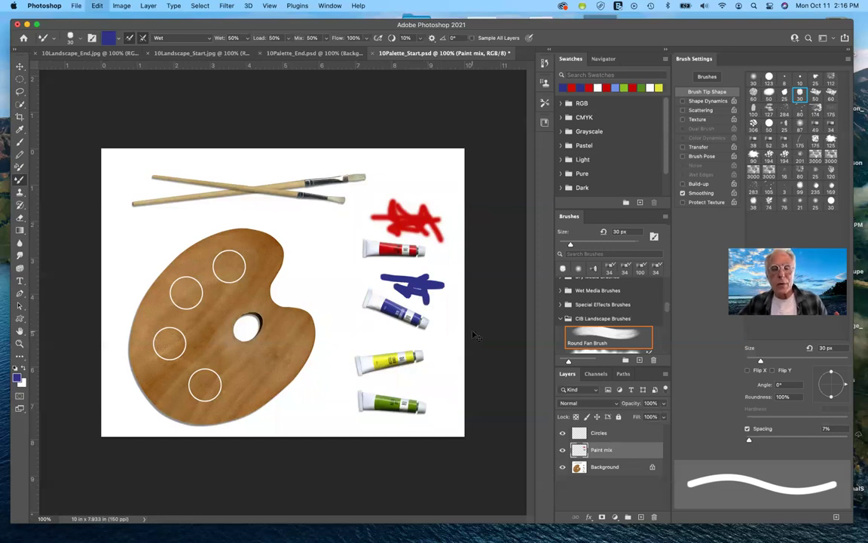
pyautogui.press('super+z')
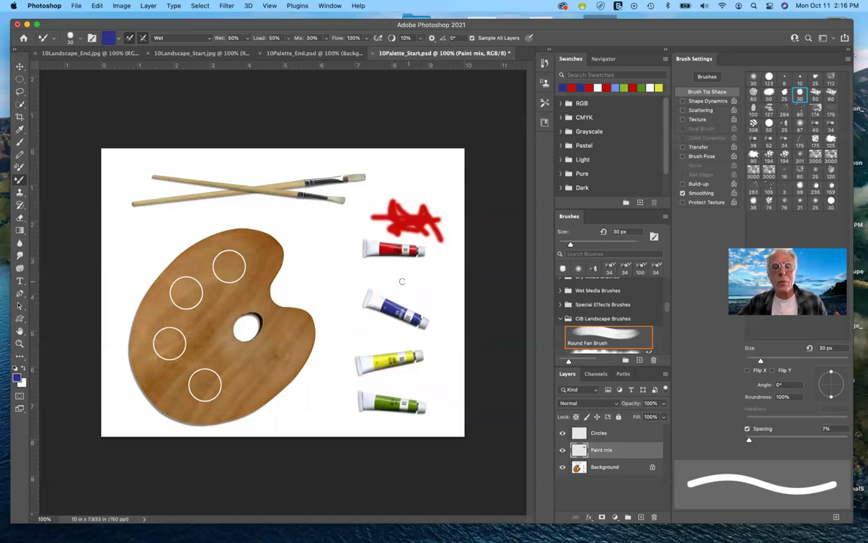
# Step: Turn on Sample All Layers and paint a blue scribble above the blue tube, with a short vertical stroke beside it
pyautogui.moveTo(387, 276)
pyautogui.mouseDown()
pyautogui.moveTo(433, 280)
pyautogui.moveTo(396, 287)
pyautogui.moveTo(427, 283)
pyautogui.moveTo(399, 290)
pyautogui.moveTo(411, 286)
pyautogui.mouseUp()
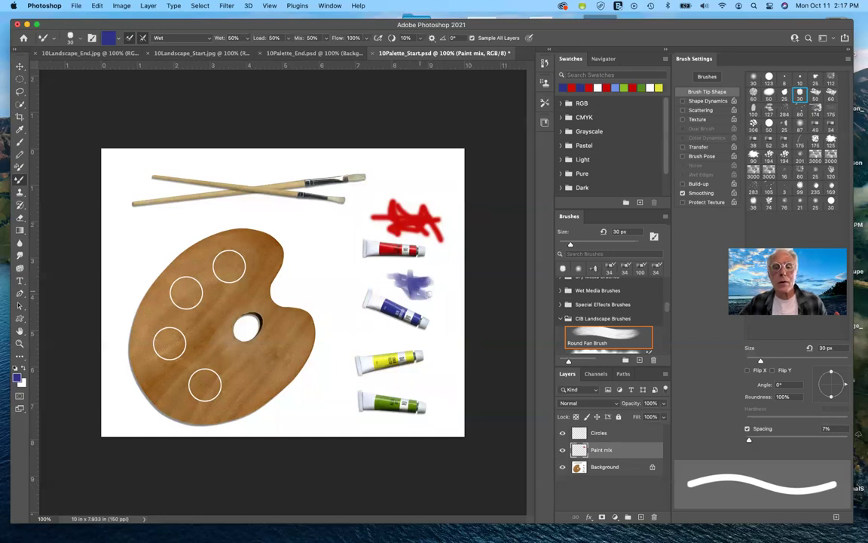
pyautogui.moveTo(442, 276); pyautogui.dragTo(443, 300)
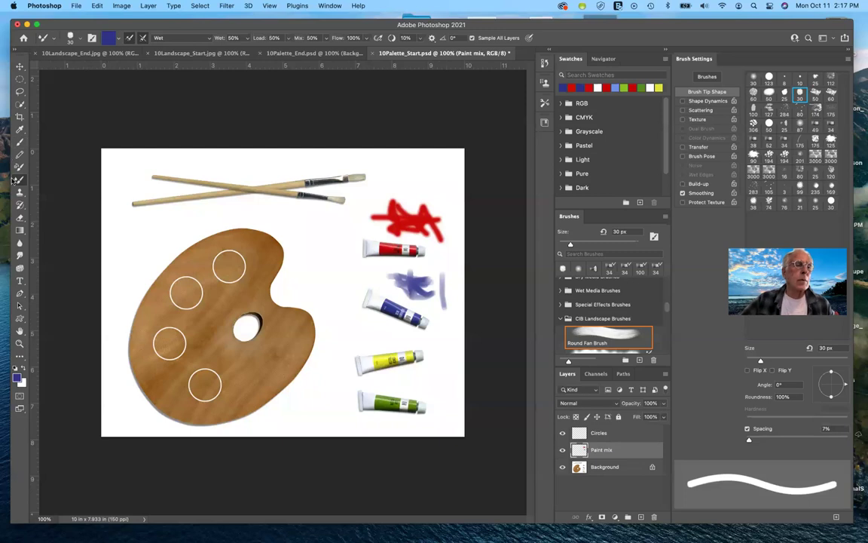
# Step: Sample the yellow tube's color with the Eyedropper and give the Mixer Brush the 50 px hard round tip
pyautogui.click(20, 129)
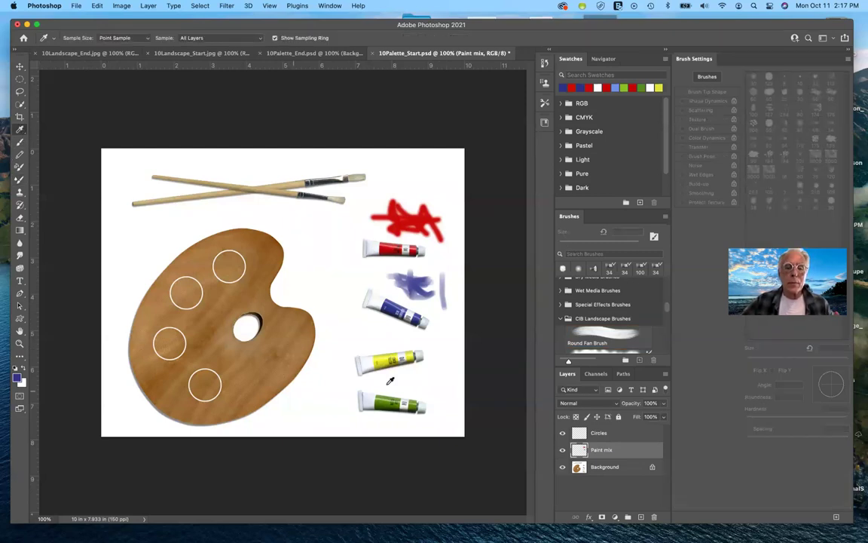
pyautogui.click(388, 360)
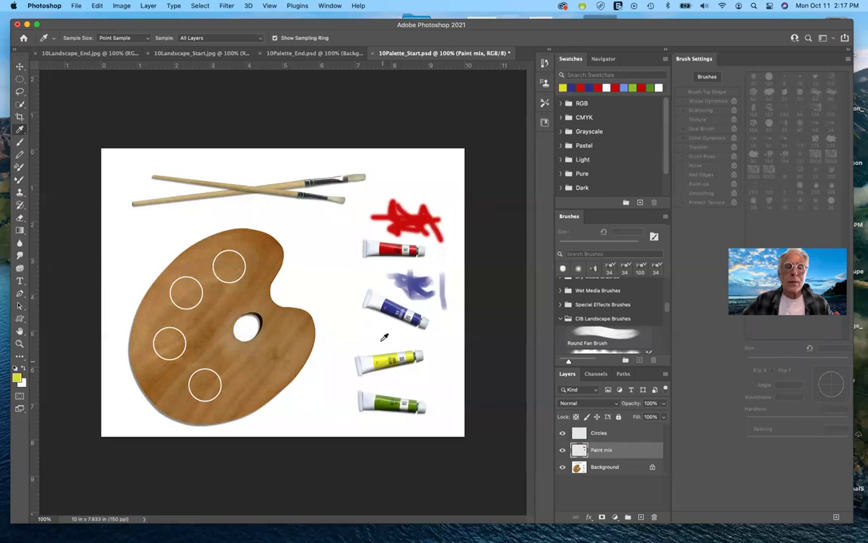
pyautogui.click(20, 179)
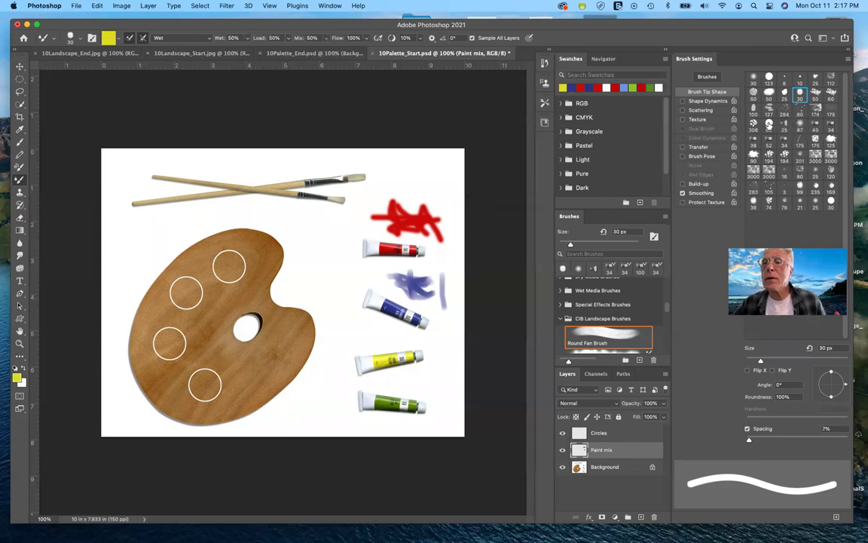
pyautogui.click(769, 124)
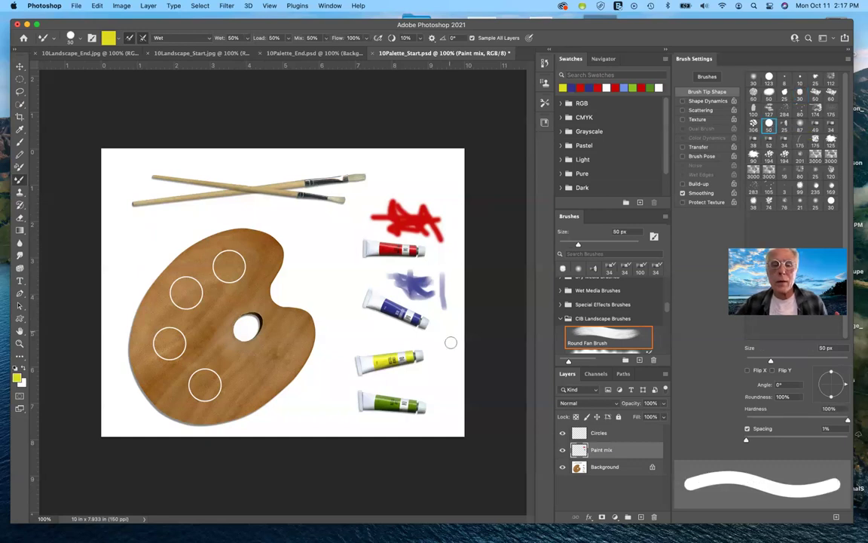
# Step: Paint two soft yellow patches above the yellow tube on the Paint mix layer with the Wet combination
pyautogui.moveTo(392, 330)
pyautogui.mouseDown()
pyautogui.moveTo(373, 333)
pyautogui.moveTo(388, 341)
pyautogui.moveTo(372, 330)
pyautogui.mouseUp()
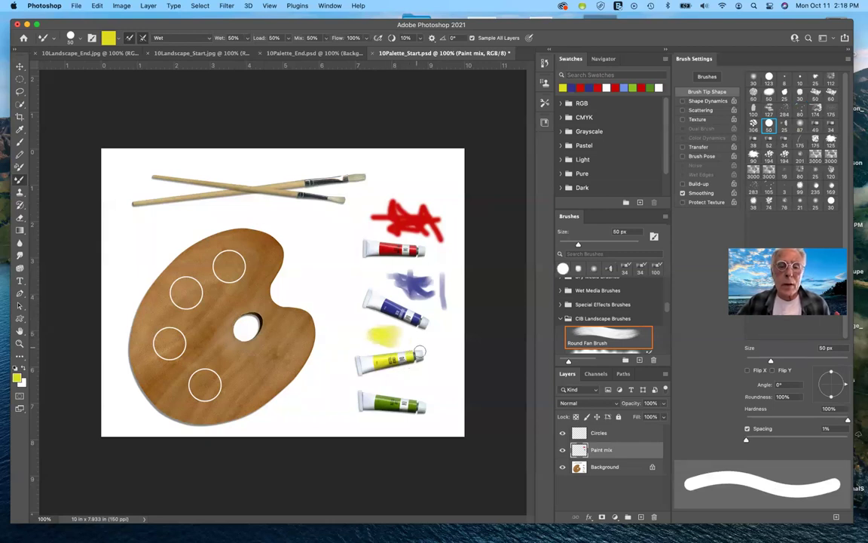
pyautogui.moveTo(408, 337); pyautogui.dragTo(426, 338)
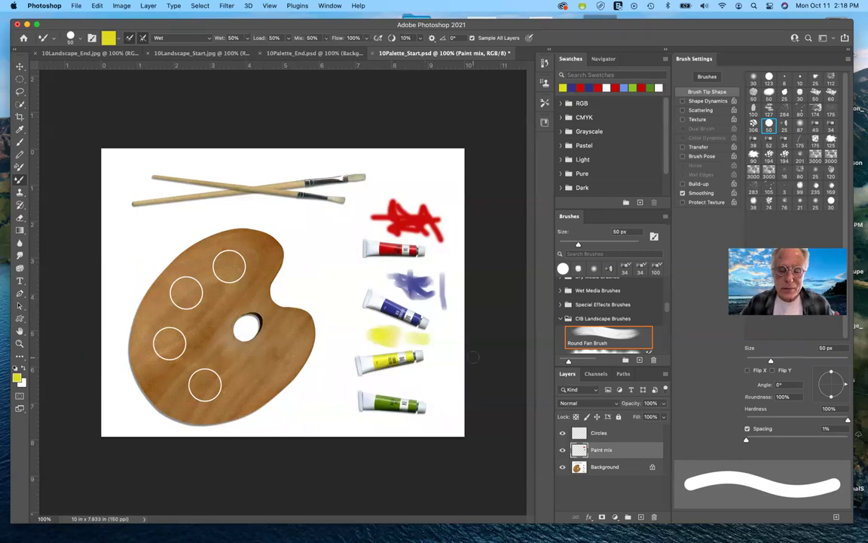
# Step: Sample the green tube's color with the Eyedropper and load it into the Mixer Brush
pyautogui.scroll(5, 473, 358)
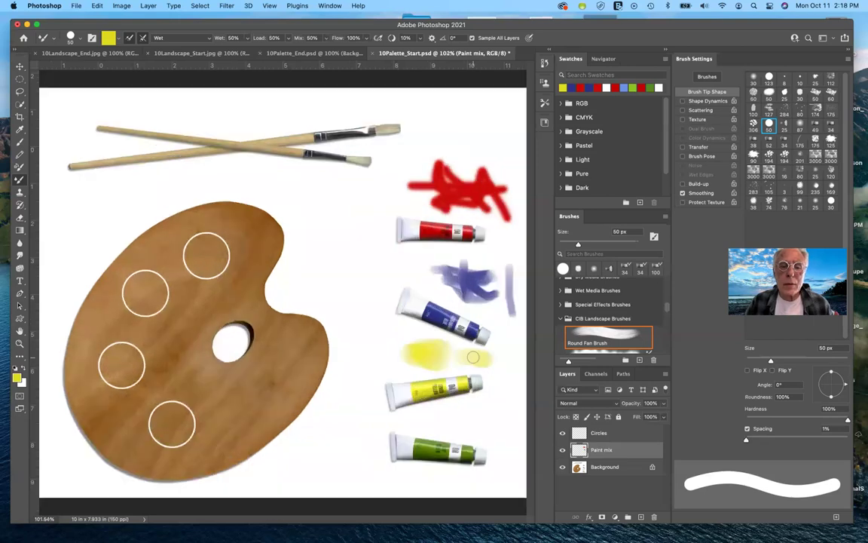
pyautogui.scroll(-5, 473, 358)
pyautogui.hscroll(5, 474, 357)
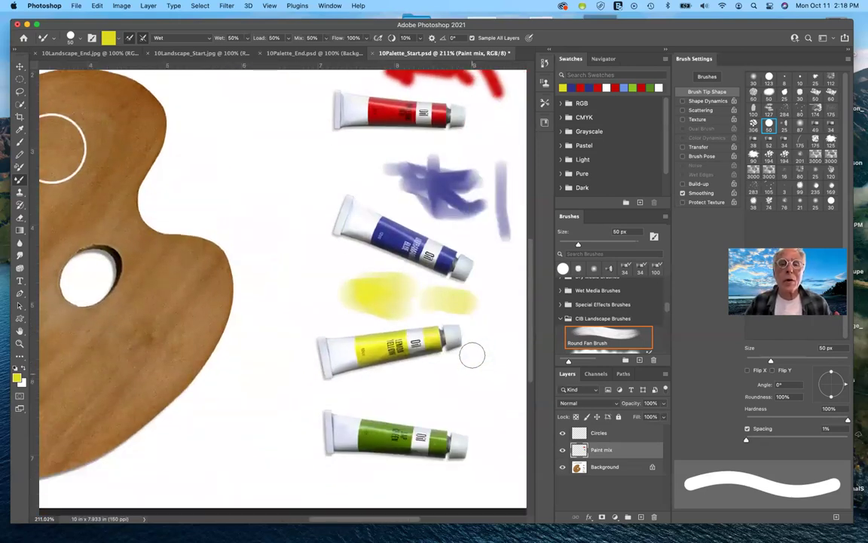
pyautogui.scroll(3, 473, 355)
pyautogui.hscroll(-1, 473, 355)
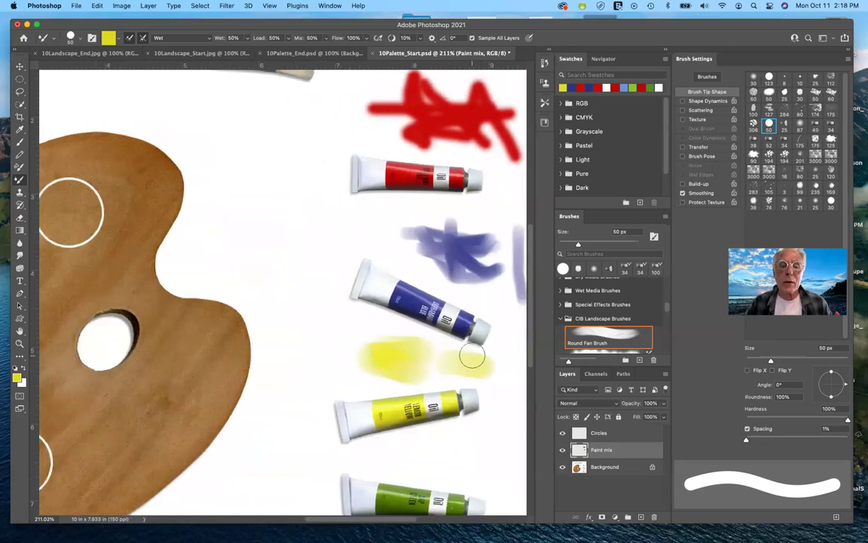
pyautogui.scroll(-4, 473, 355)
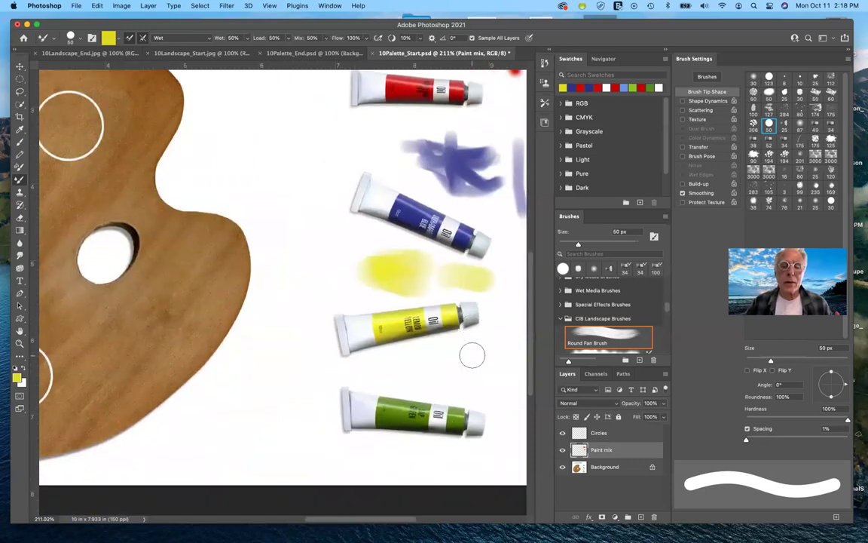
pyautogui.moveTo(463, 400); pyautogui.dragTo(451, 405)
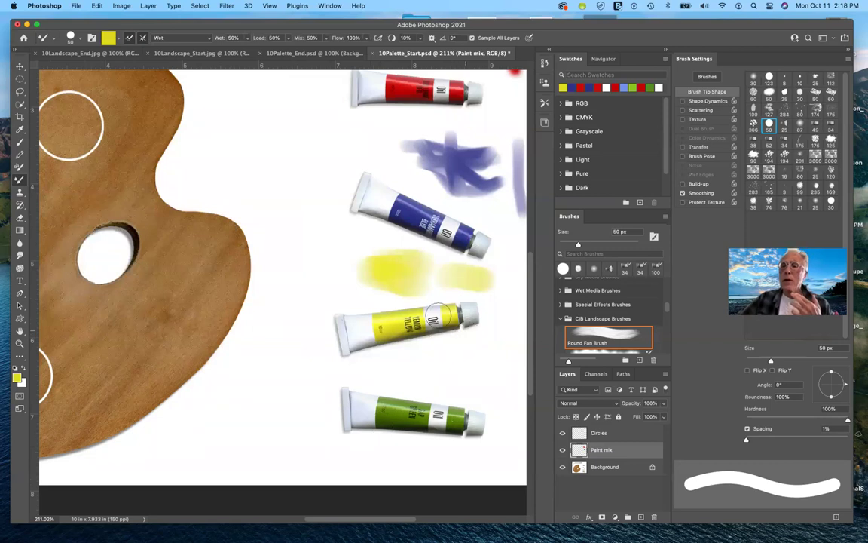
pyautogui.click(20, 129)
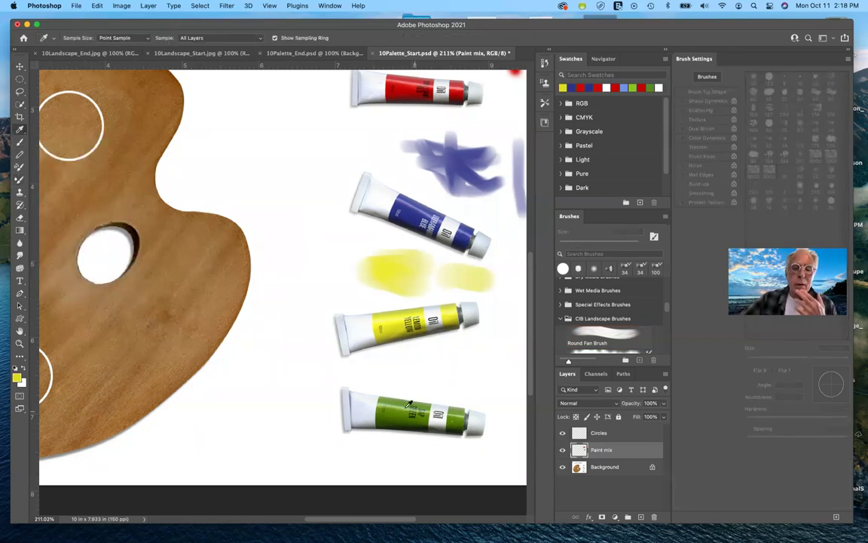
pyautogui.click(403, 408)
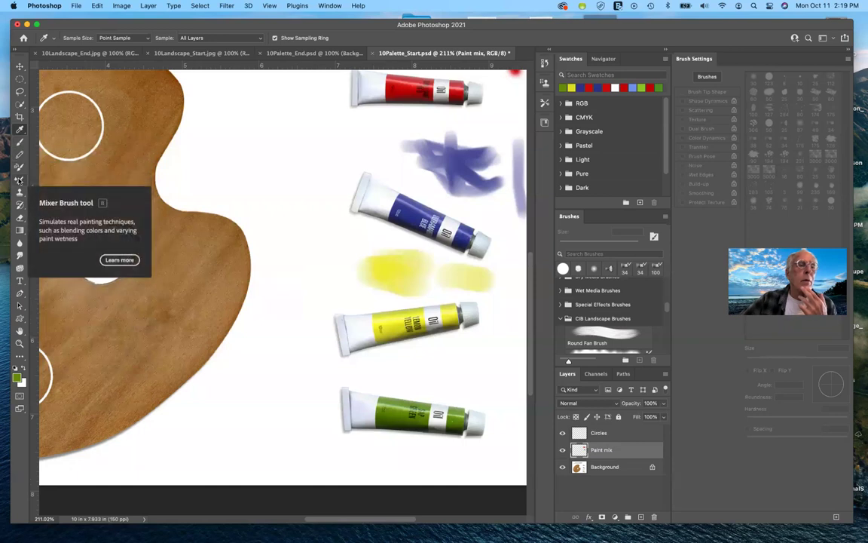
pyautogui.click(20, 179)
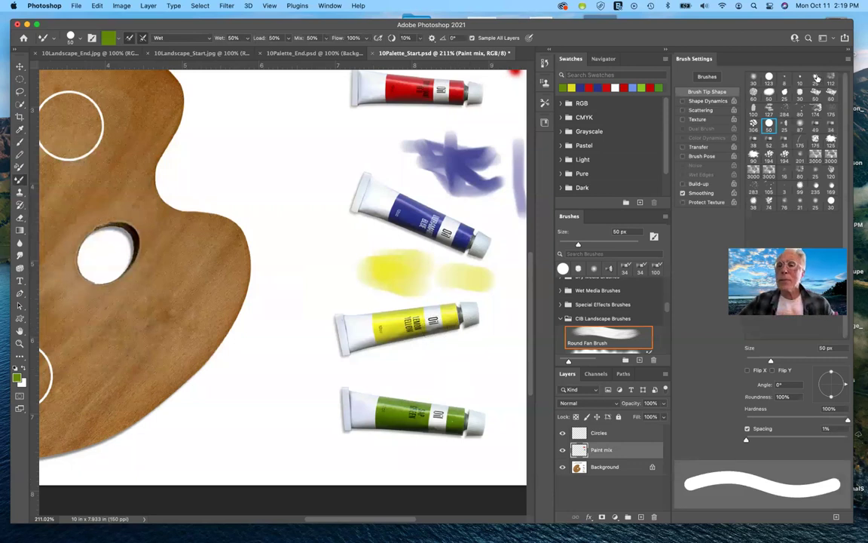
# Step: Give the Mixer Brush the 306 px leaf-shaped tip and reduce its size to 76 px
pyautogui.click(753, 125)
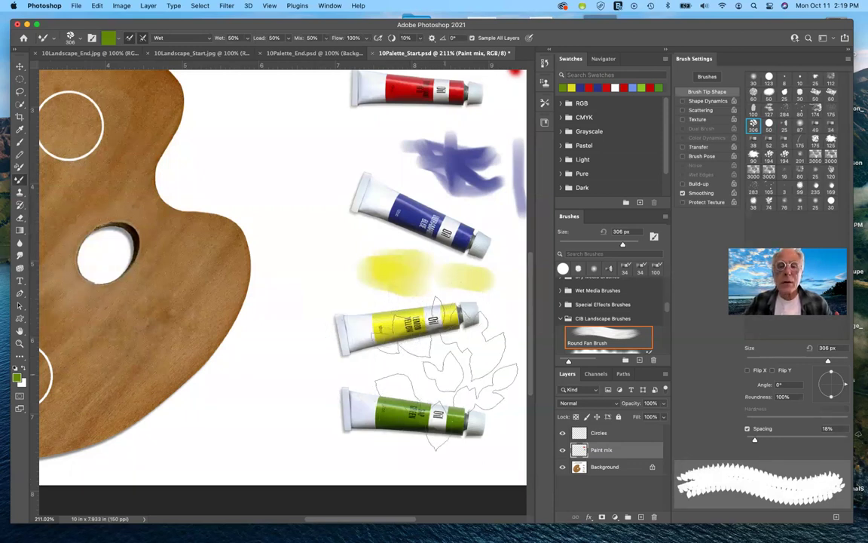
pyautogui.press('[')
pyautogui.press('[')
pyautogui.press('[')
pyautogui.press('[')
pyautogui.press('[')
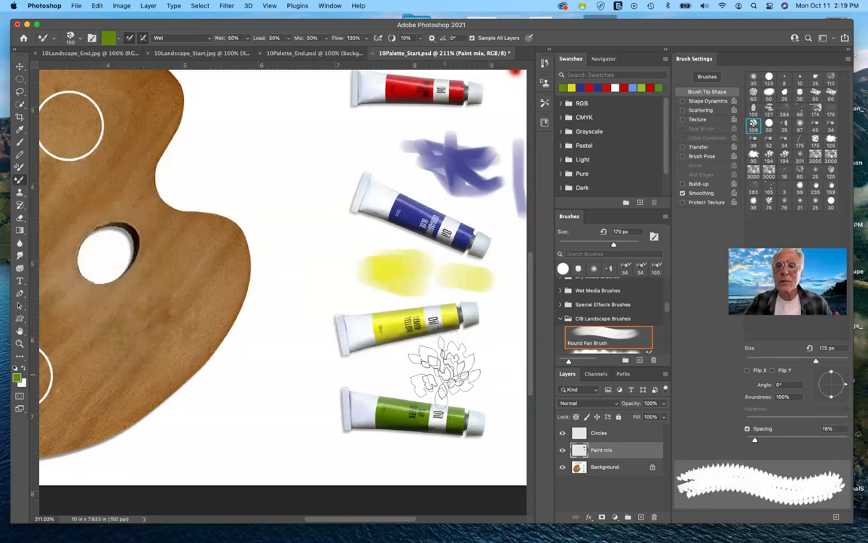
pyautogui.press('[')
pyautogui.press('[')
pyautogui.press('[')
pyautogui.press('[')
pyautogui.press('[')
pyautogui.press('[')
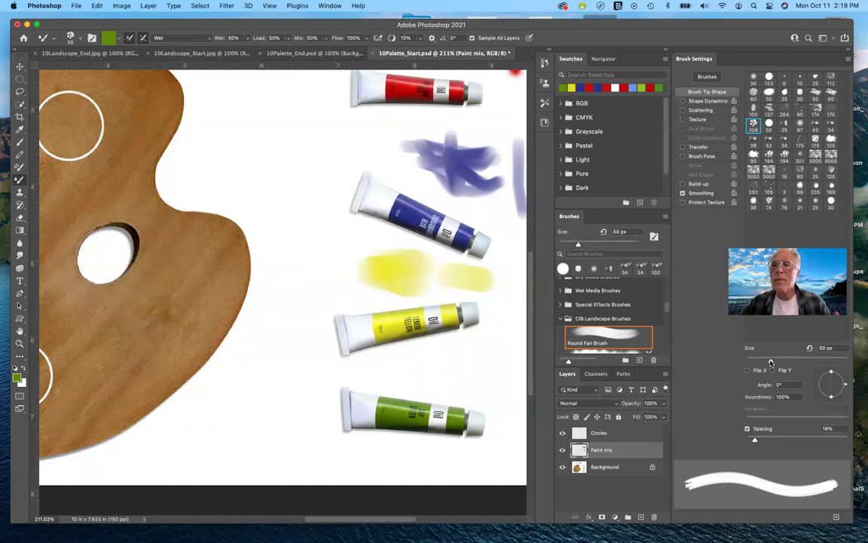
pyautogui.moveTo(771, 361); pyautogui.dragTo(784, 361)
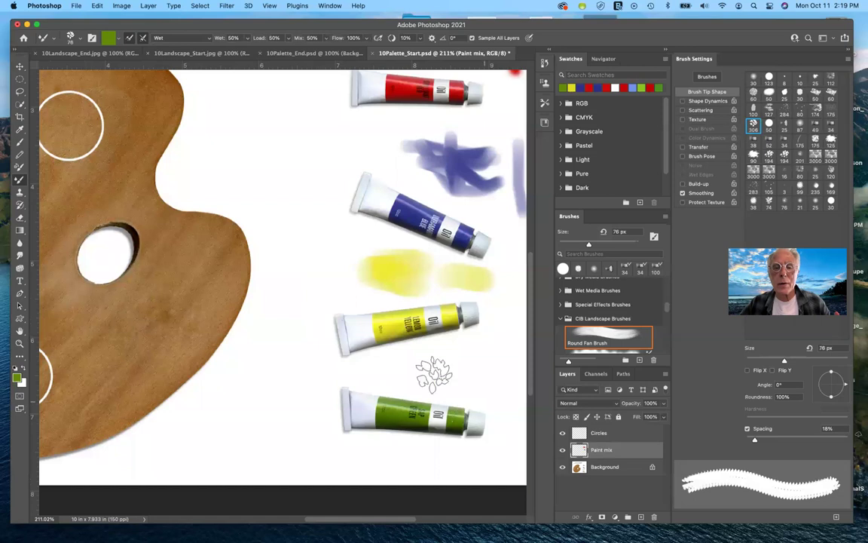
# Step: Paint green strokes above the green tube, first with Sample All Layers on and again with it turned off
pyautogui.moveTo(403, 367)
pyautogui.mouseDown()
pyautogui.moveTo(466, 370)
pyautogui.moveTo(479, 388)
pyautogui.moveTo(485, 363)
pyautogui.moveTo(427, 383)
pyautogui.moveTo(461, 374)
pyautogui.moveTo(480, 389)
pyautogui.moveTo(482, 380)
pyautogui.moveTo(420, 361)
pyautogui.moveTo(479, 369)
pyautogui.mouseUp()
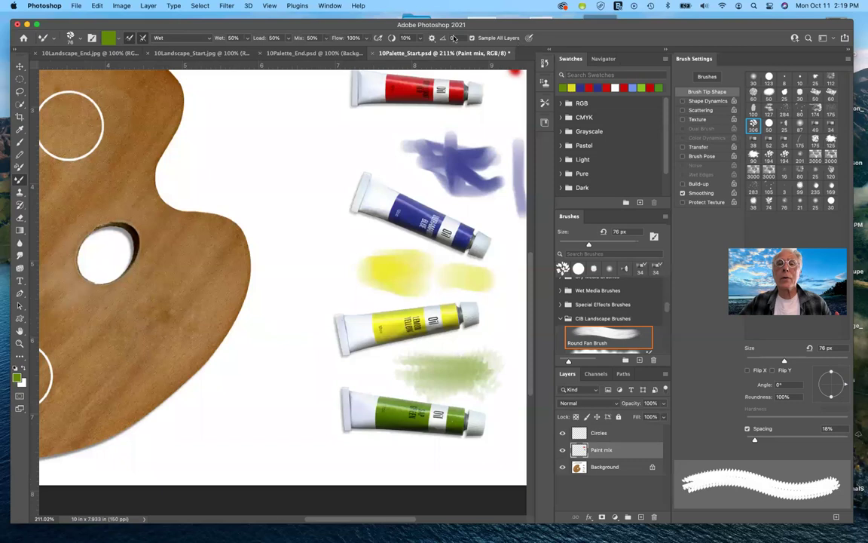
pyautogui.click(472, 39)
pyautogui.moveTo(478, 369)
pyautogui.mouseDown()
pyautogui.moveTo(435, 368)
pyautogui.moveTo(480, 382)
pyautogui.moveTo(441, 366)
pyautogui.moveTo(491, 363)
pyautogui.moveTo(443, 378)
pyautogui.moveTo(465, 385)
pyautogui.moveTo(442, 365)
pyautogui.moveTo(494, 380)
pyautogui.mouseUp()
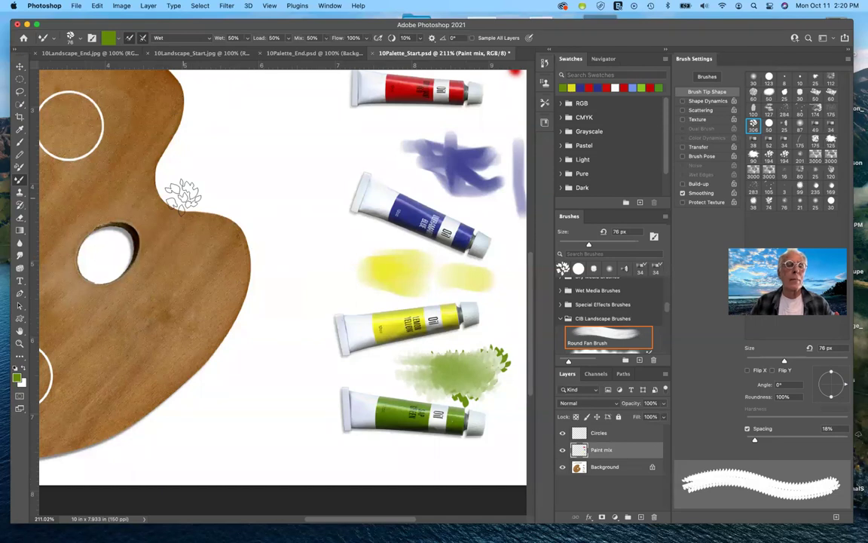
# Step: Give the Mixer Brush the 50 px hard round tip with 1% spacing for painting on the wooden palette
pyautogui.hscroll(-5, 182, 196)
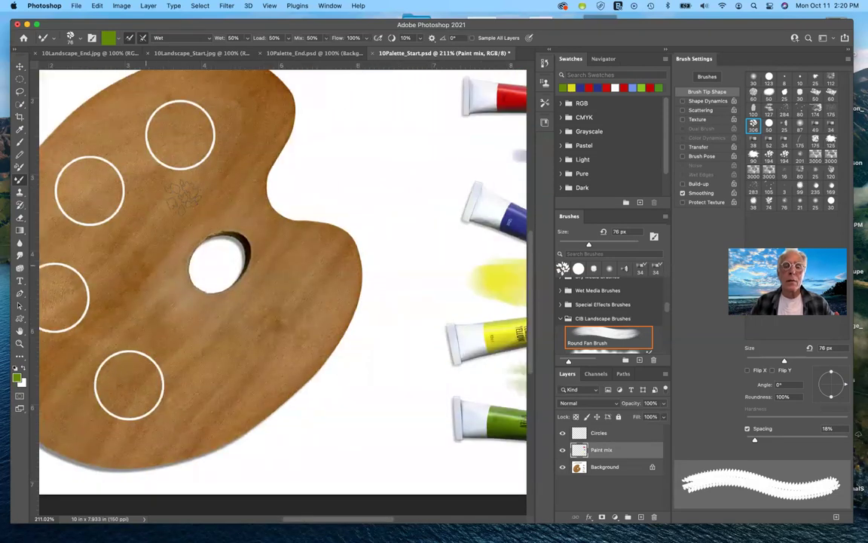
pyautogui.hscroll(5, 183, 196)
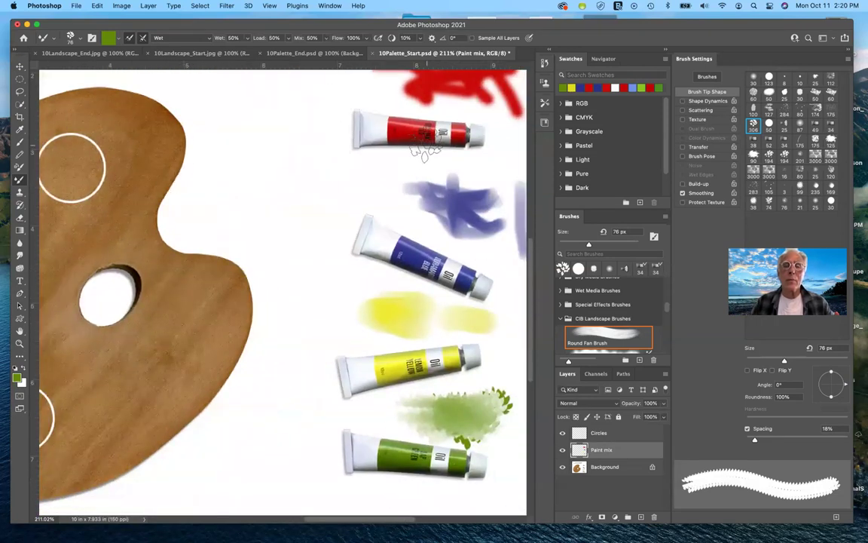
pyautogui.scroll(3, 426, 149)
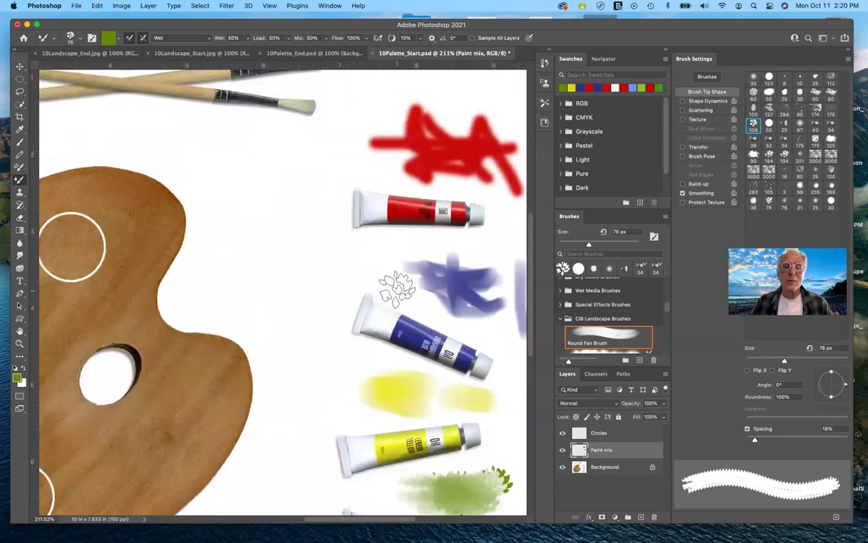
pyautogui.scroll(-1, 392, 437)
pyautogui.scroll(-6, 392, 437)
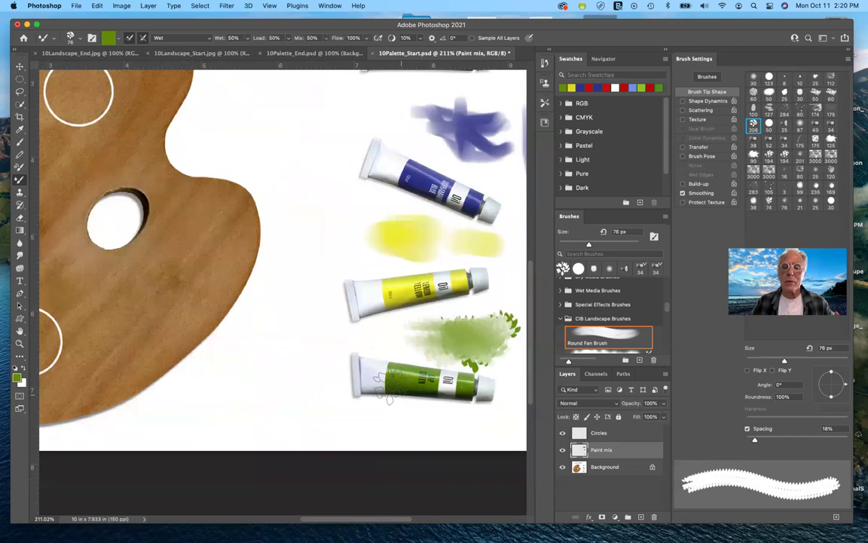
pyautogui.hscroll(-6, 391, 386)
pyautogui.scroll(3, 390, 386)
pyautogui.hscroll(-2, 391, 386)
pyautogui.scroll(2, 390, 386)
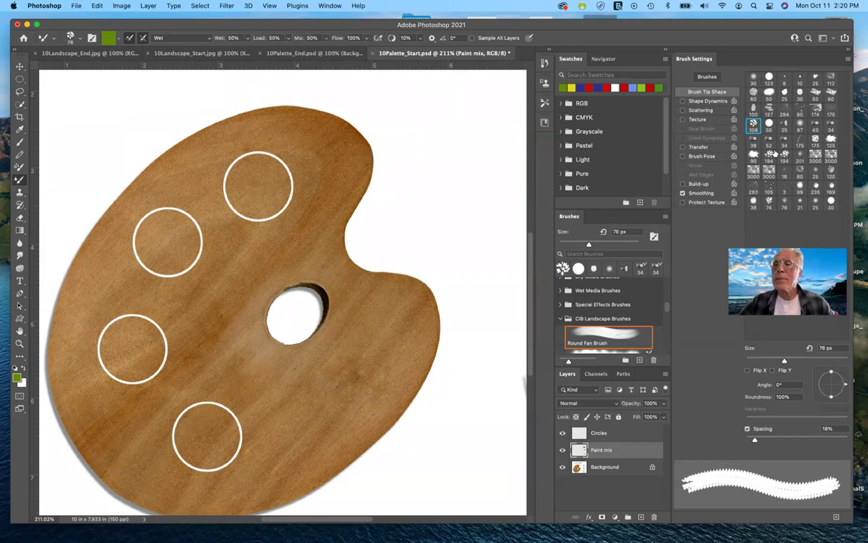
pyautogui.click(769, 124)
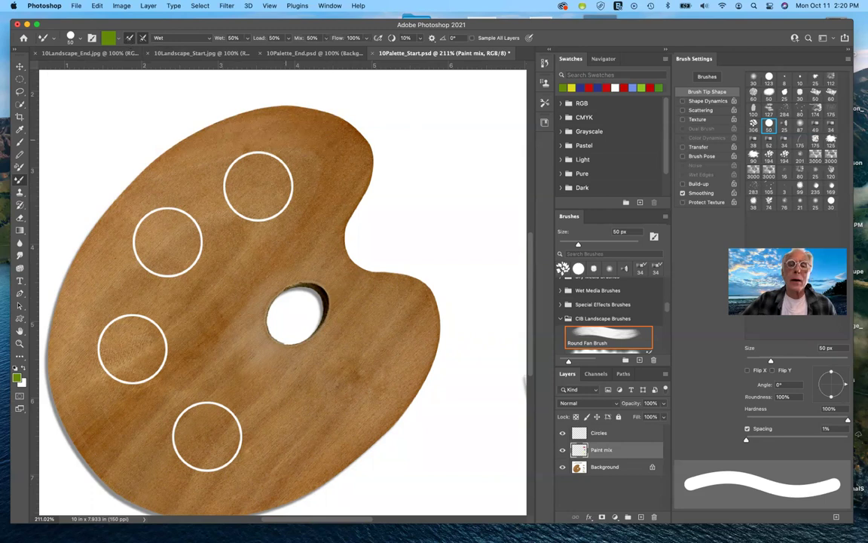
# Step: Sample the red tube's color with the Eyedropper and try to load it into the Mixer Brush
pyautogui.hscroll(10, 327, 173)
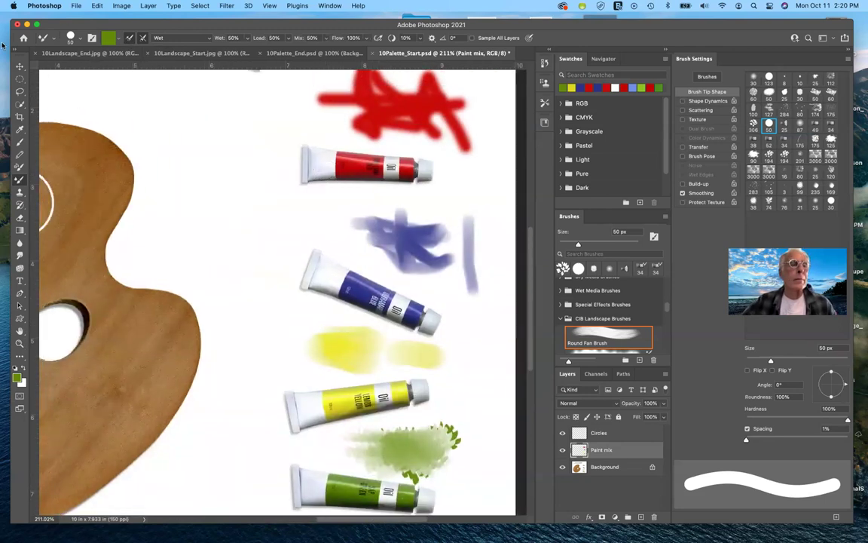
pyautogui.click(20, 129)
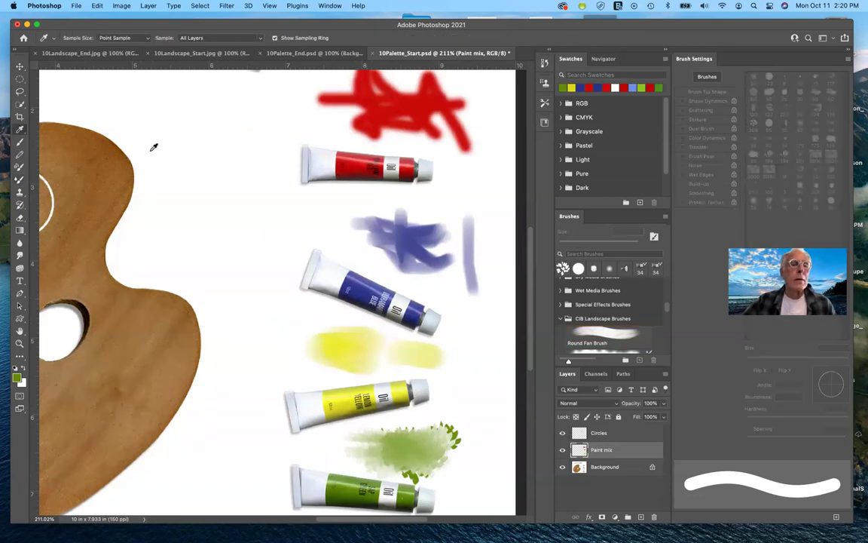
pyautogui.click(360, 162)
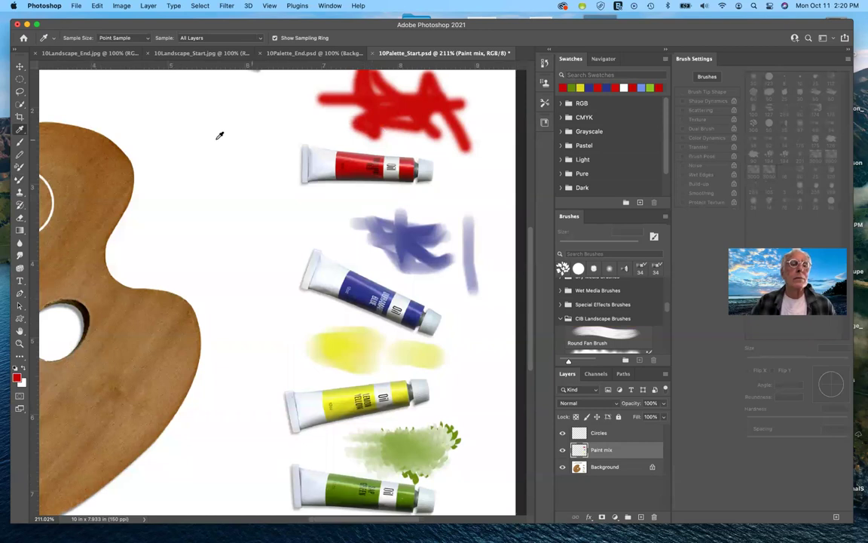
pyautogui.hscroll(-6, 219, 136)
pyautogui.hscroll(-1, 219, 136)
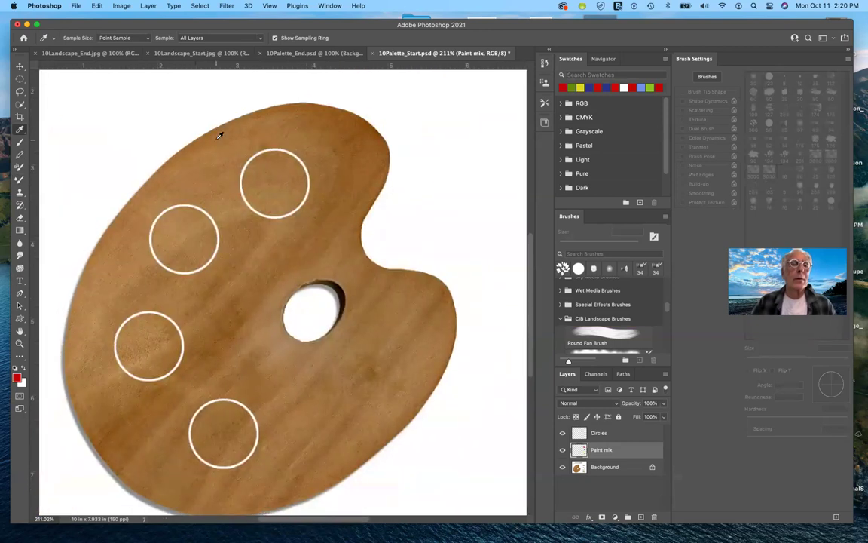
pyautogui.click(19, 180)
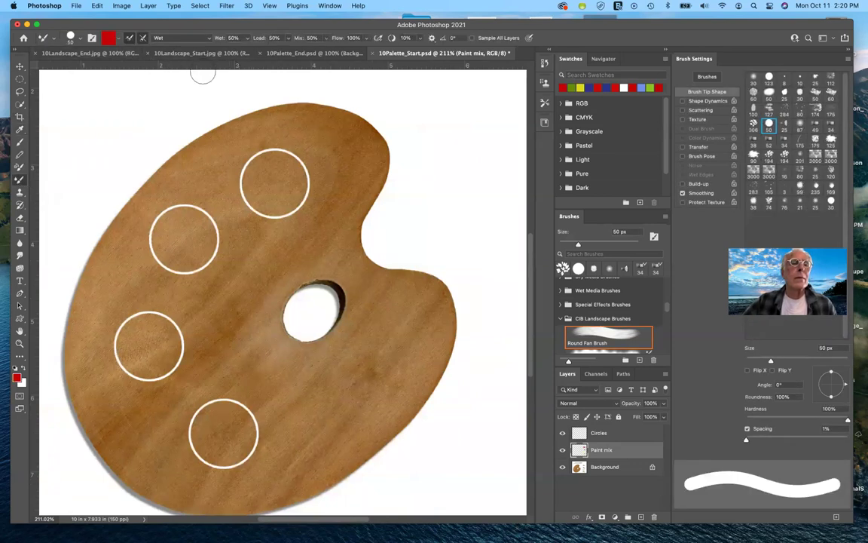
pyautogui.click(117, 38)
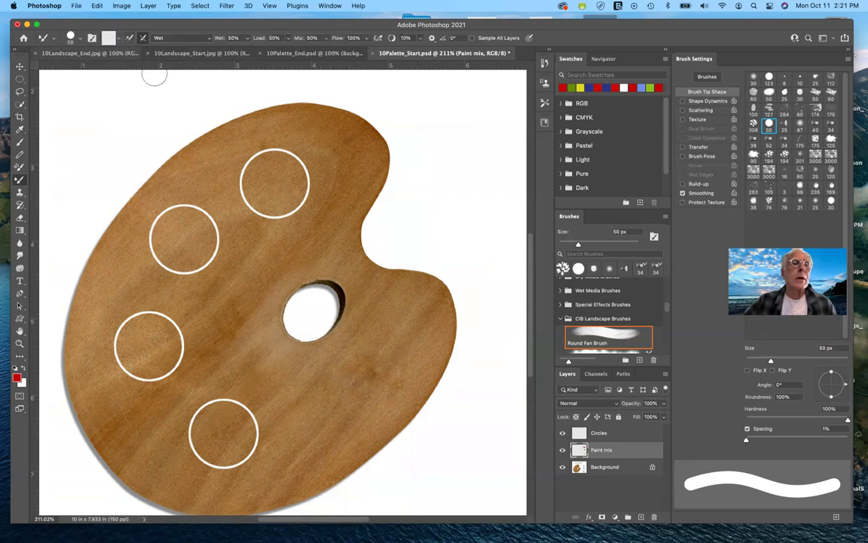
pyautogui.press('super+z')
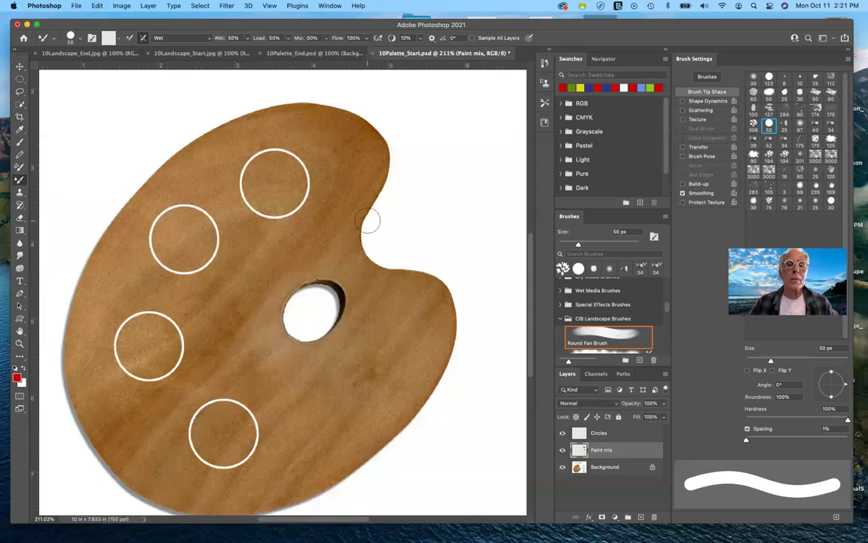
# Step: Sample the red tube's color once more with the Eyedropper
pyautogui.hscroll(3, 368, 221)
pyautogui.hscroll(5, 367, 220)
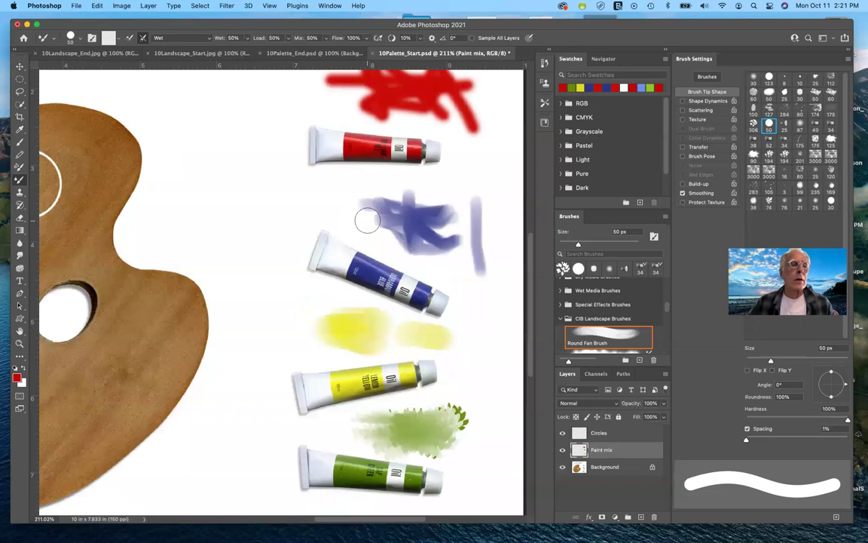
pyautogui.click(19, 130)
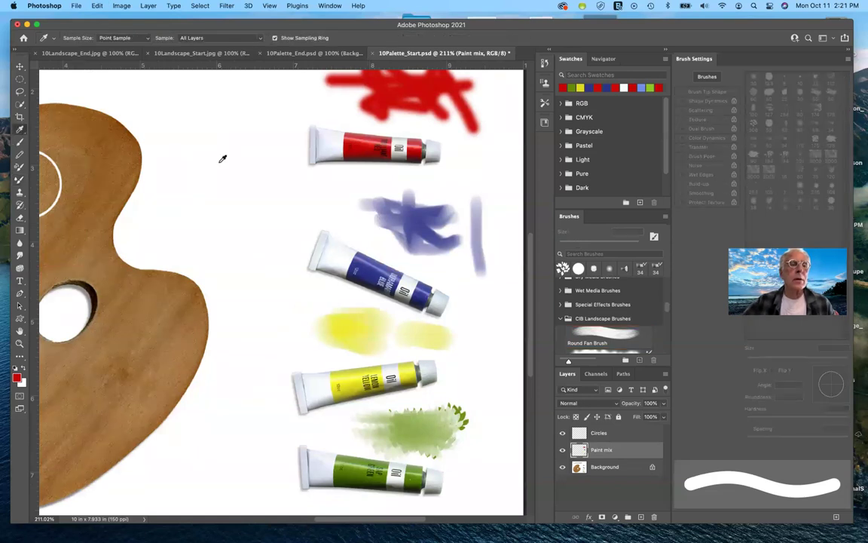
pyautogui.click(371, 143)
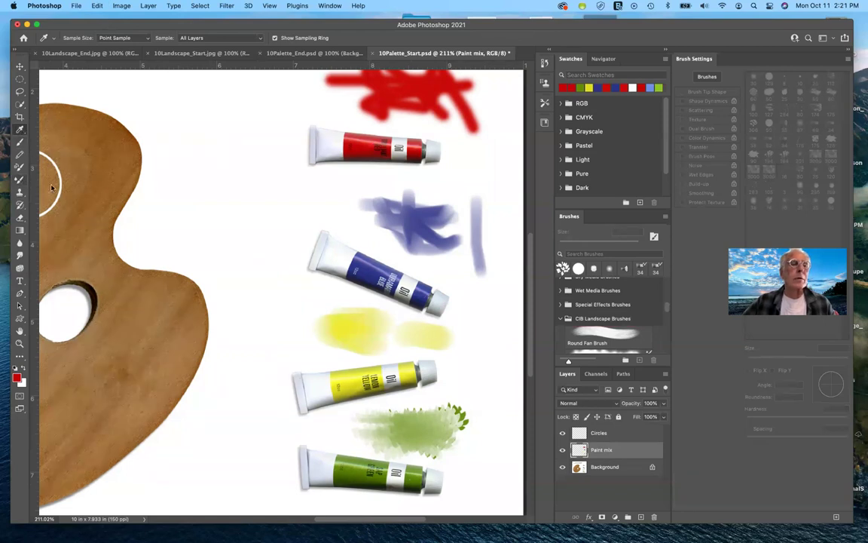
# Step: Load the Mixer Brush with the sampled red and paint a blob over the palette's uppermost circle
pyautogui.press('b')
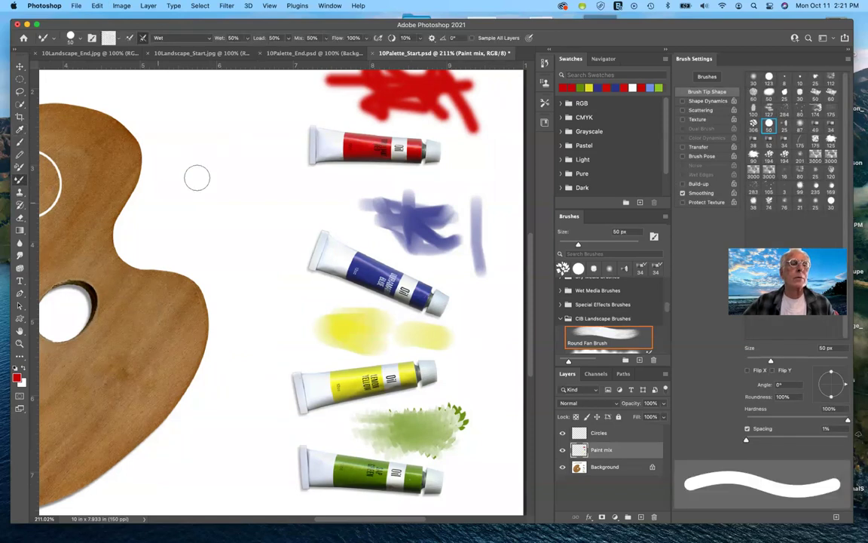
pyautogui.click(115, 37)
pyautogui.click(121, 52)
pyautogui.press('Escape')
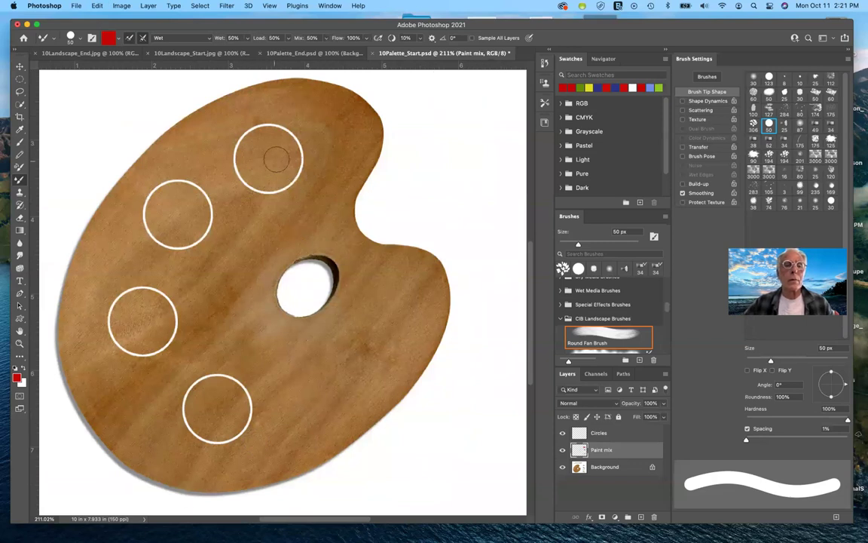
pyautogui.moveTo(266, 147)
pyautogui.mouseDown()
pyautogui.moveTo(269, 160)
pyautogui.moveTo(266, 151)
pyautogui.moveTo(281, 145)
pyautogui.moveTo(291, 154)
pyautogui.moveTo(268, 149)
pyautogui.moveTo(278, 124)
pyautogui.moveTo(249, 162)
pyautogui.moveTo(252, 172)
pyautogui.mouseUp()
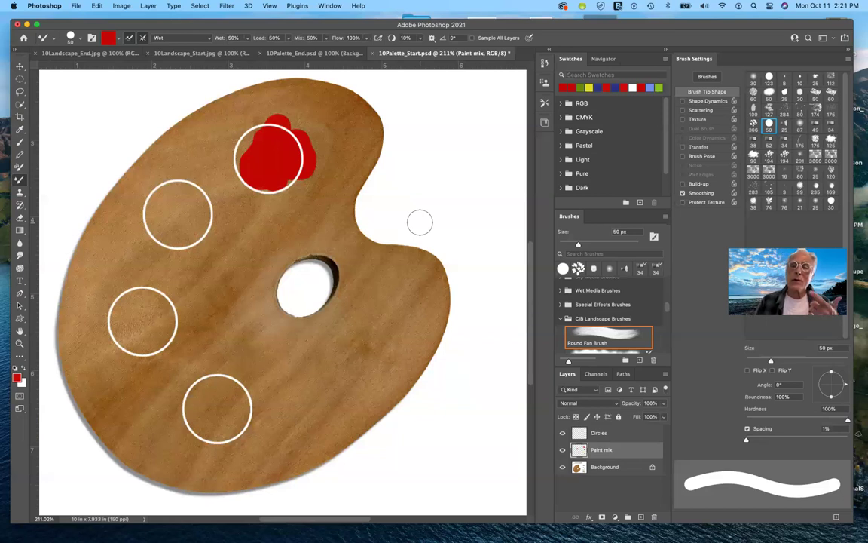
# Step: Sample the blue tube's color with the Eyedropper and return to the Mixer Brush with cleaning after each stroke turned off
pyautogui.hscroll(5, 420, 222)
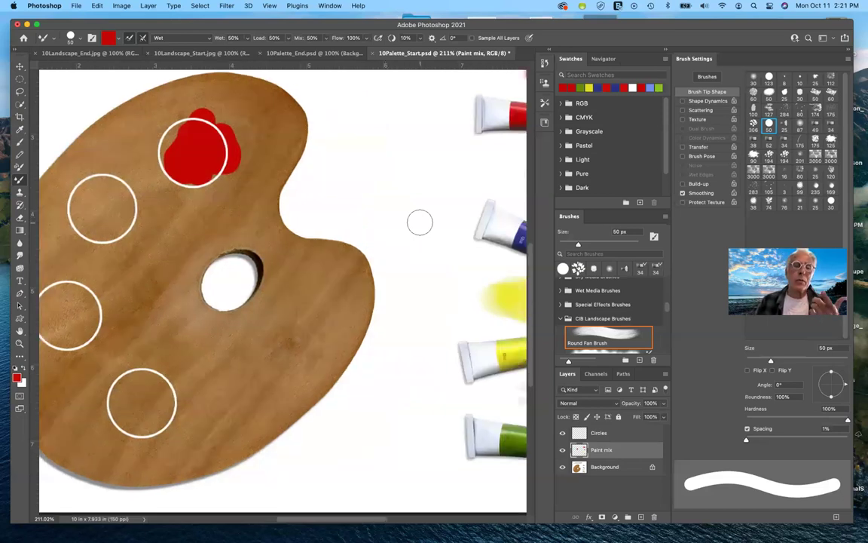
pyautogui.hscroll(8, 420, 221)
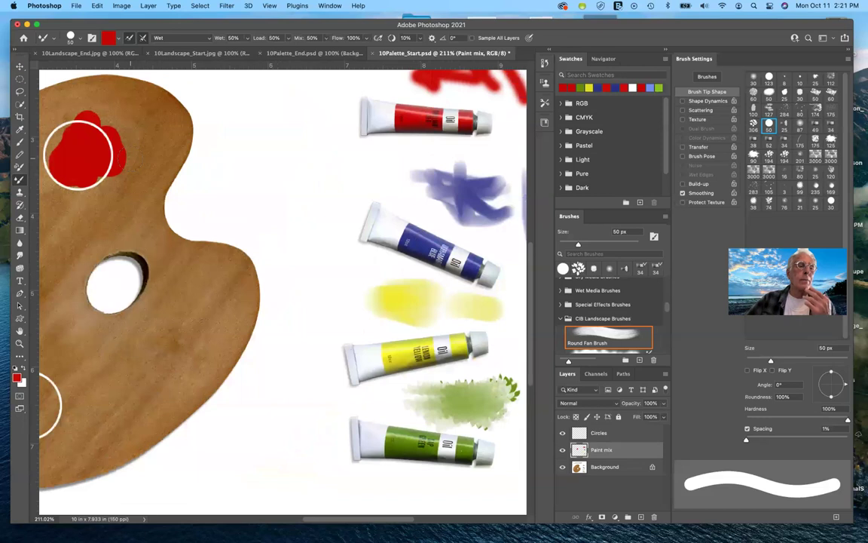
pyautogui.click(19, 129)
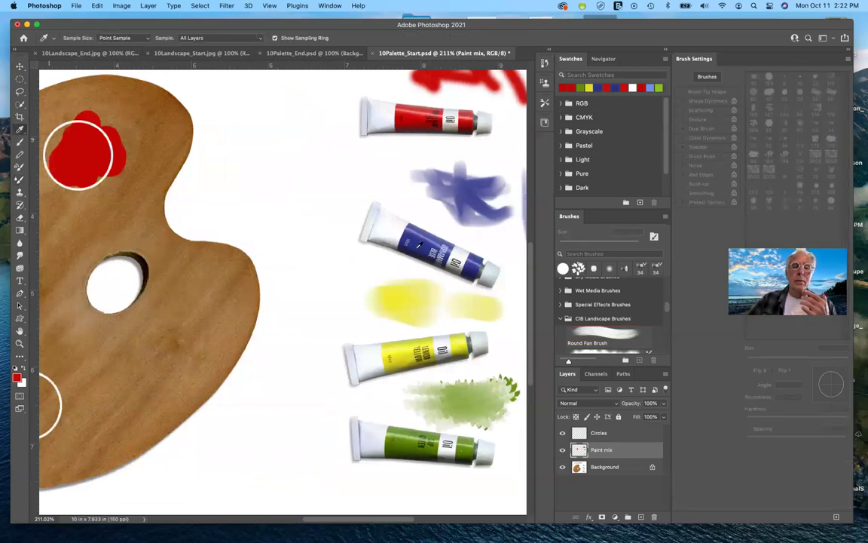
pyautogui.click(405, 253)
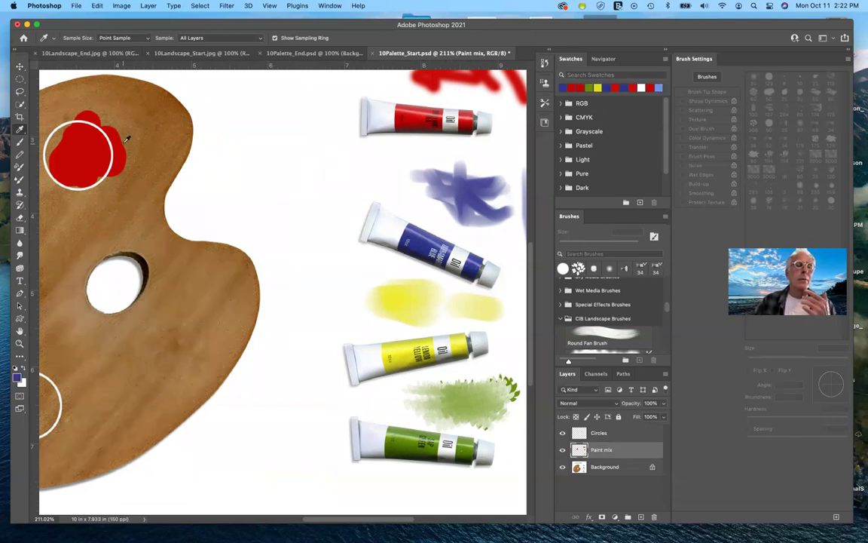
pyautogui.hscroll(-10, 126, 139)
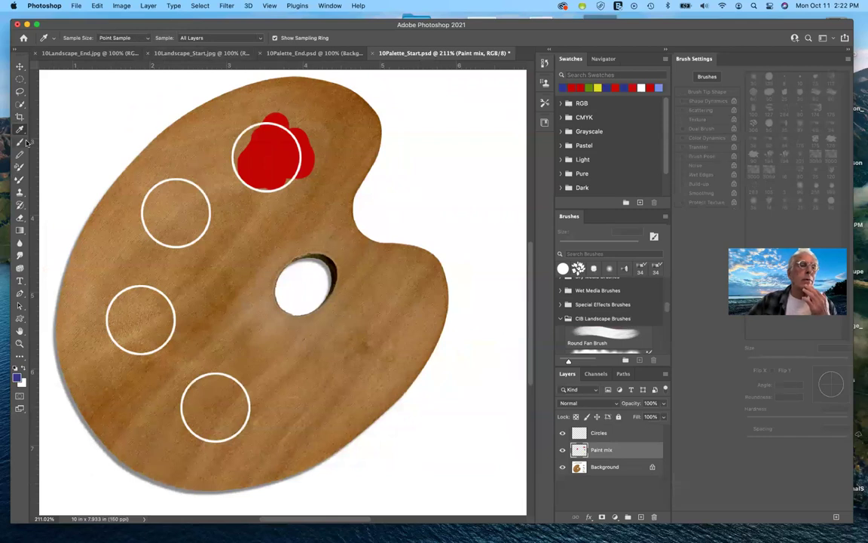
pyautogui.click(19, 184)
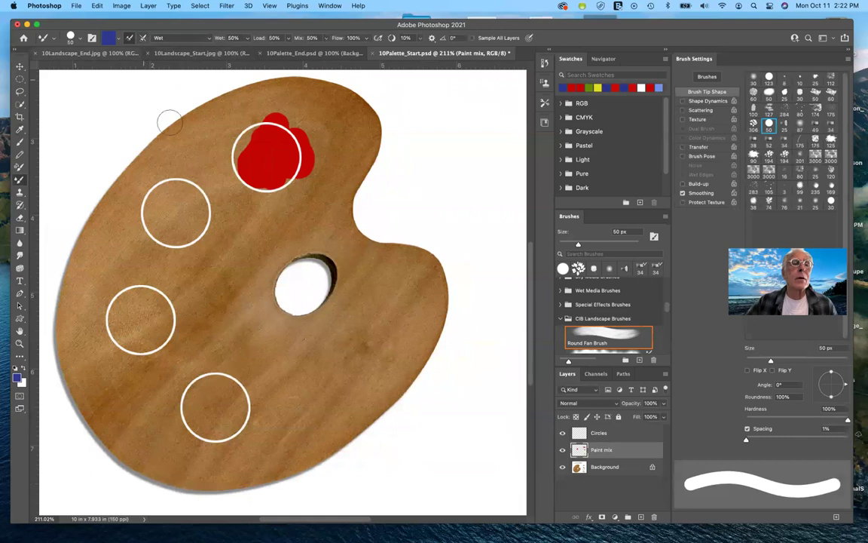
# Step: Paint blue strokes over and beyond the red blob using the Wet preset to mix the two colors
pyautogui.click(286, 147)
pyautogui.moveTo(300, 148); pyautogui.dragTo(318, 135)
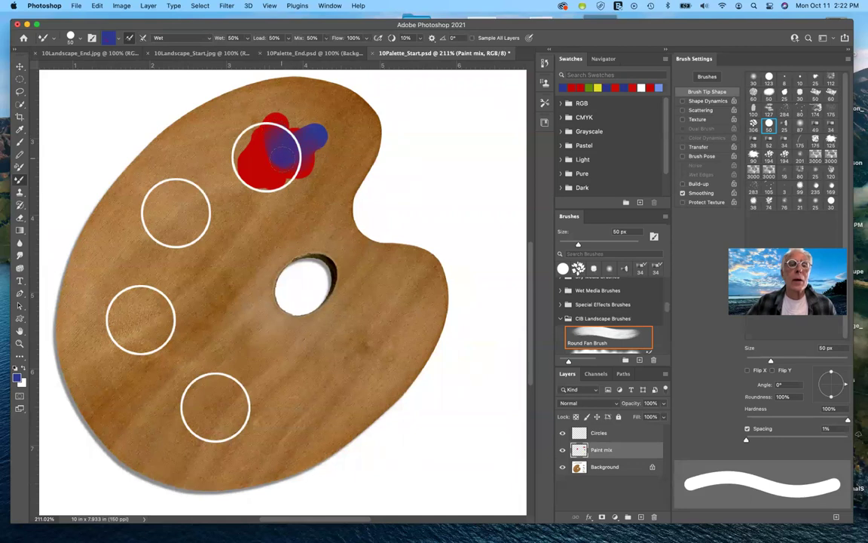
pyautogui.moveTo(315, 153); pyautogui.dragTo(333, 162)
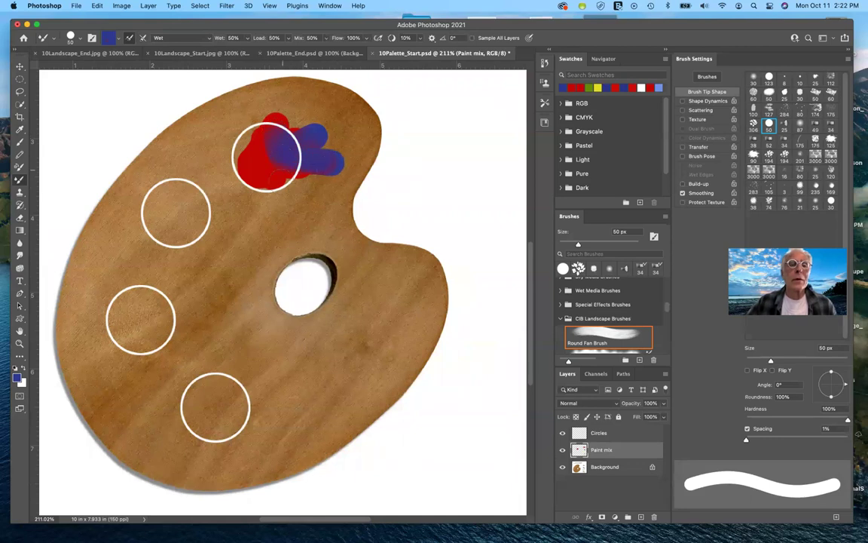
pyautogui.moveTo(273, 175); pyautogui.dragTo(282, 157)
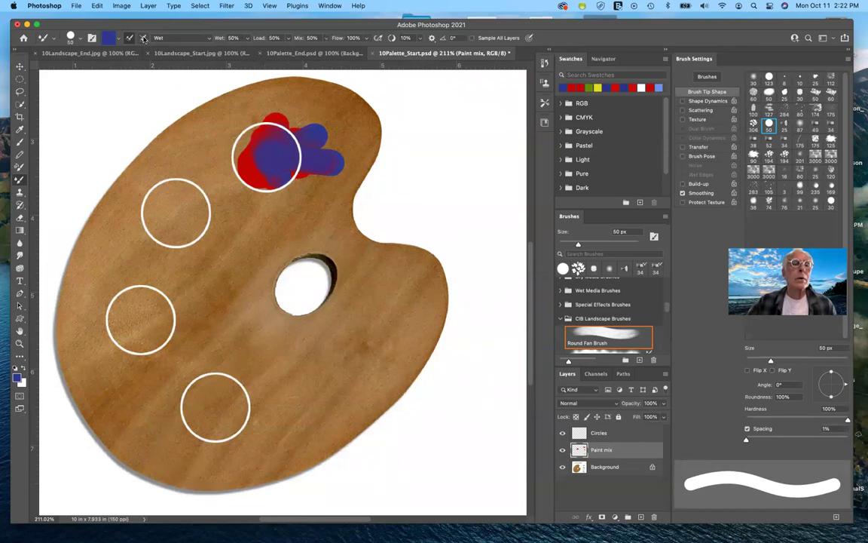
# Step: With cleaning after each stroke turned on, add more blue to the mixed blob and paint blue in the second circle
pyautogui.click(267, 156)
pyautogui.click(266, 157)
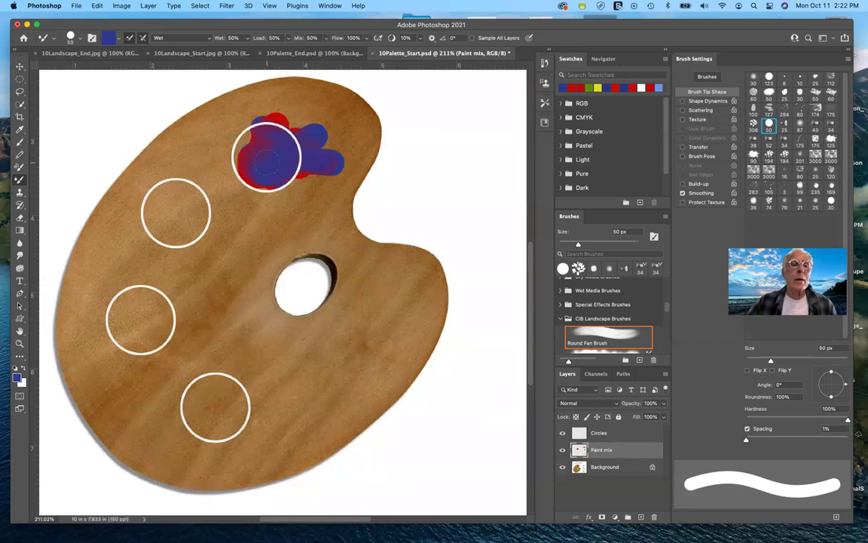
pyautogui.moveTo(189, 192); pyautogui.dragTo(174, 215)
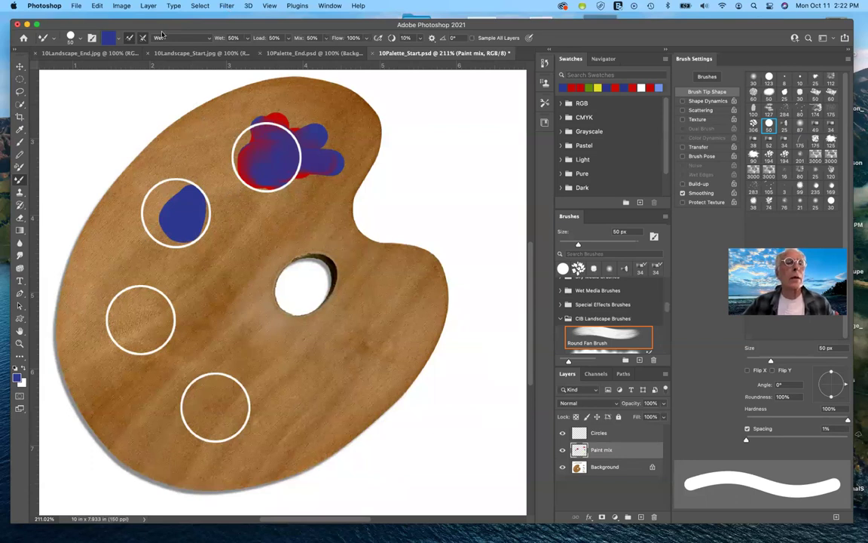
# Step: Undo all the blue strokes on the palette, keeping only the red blob
pyautogui.press('super+z')
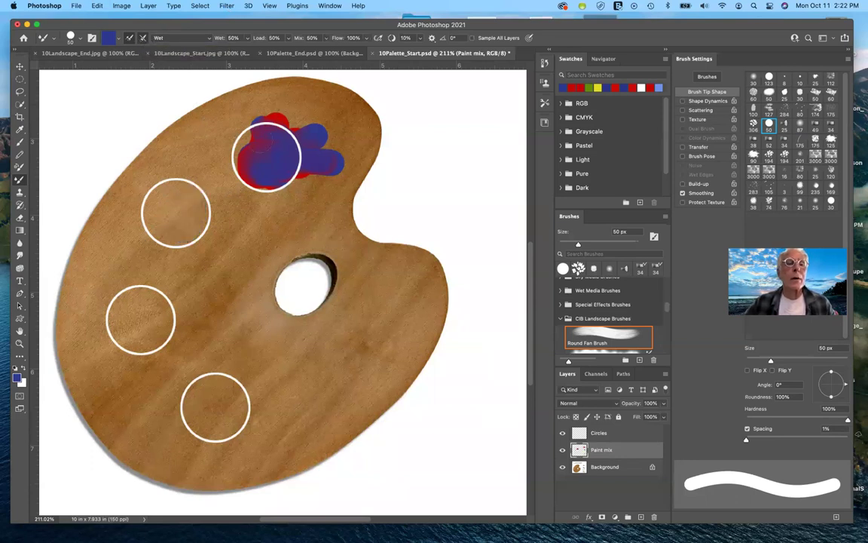
pyautogui.press('super+z')
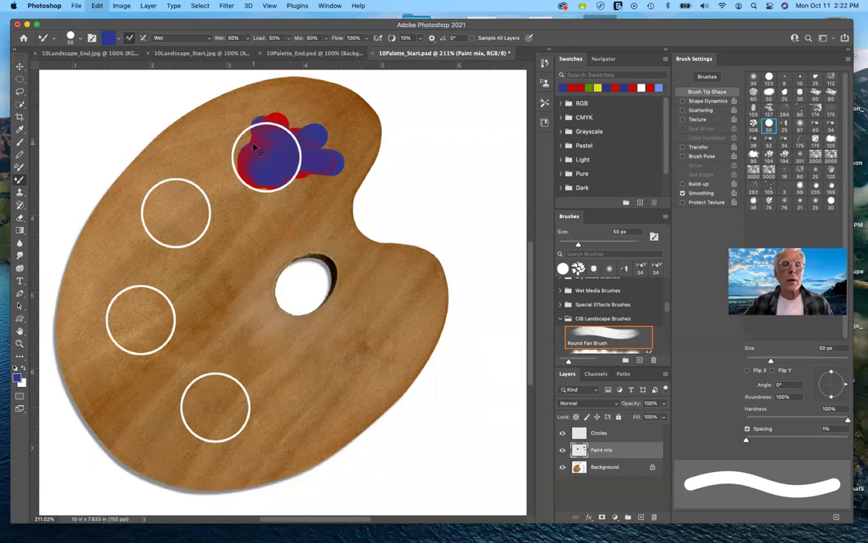
pyautogui.press('super+z')
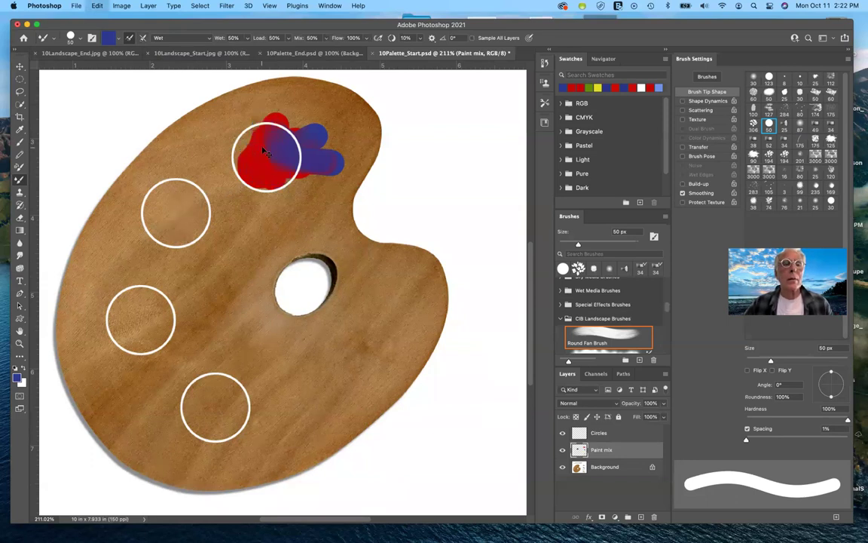
pyautogui.press('super+z')
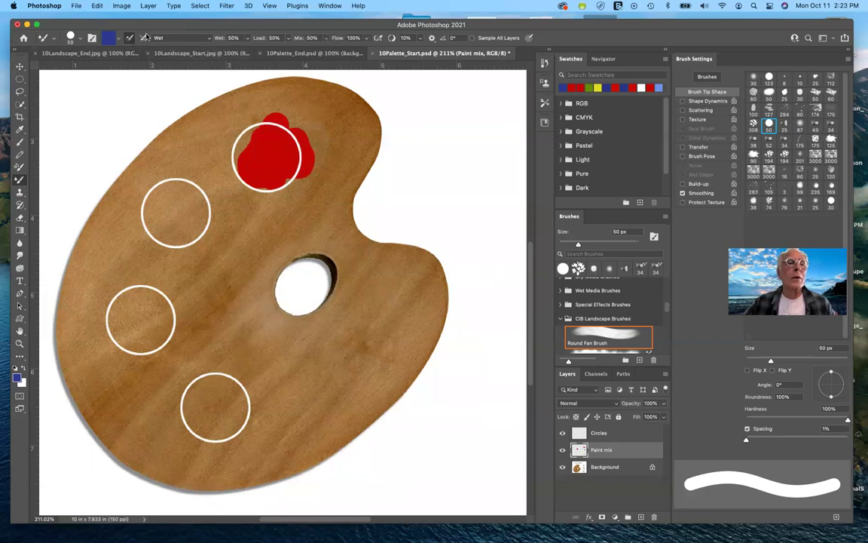
# Step: Switch the Mixer Brush to the Very Wet preset with loading after each stroke kept on
pyautogui.click(129, 38)
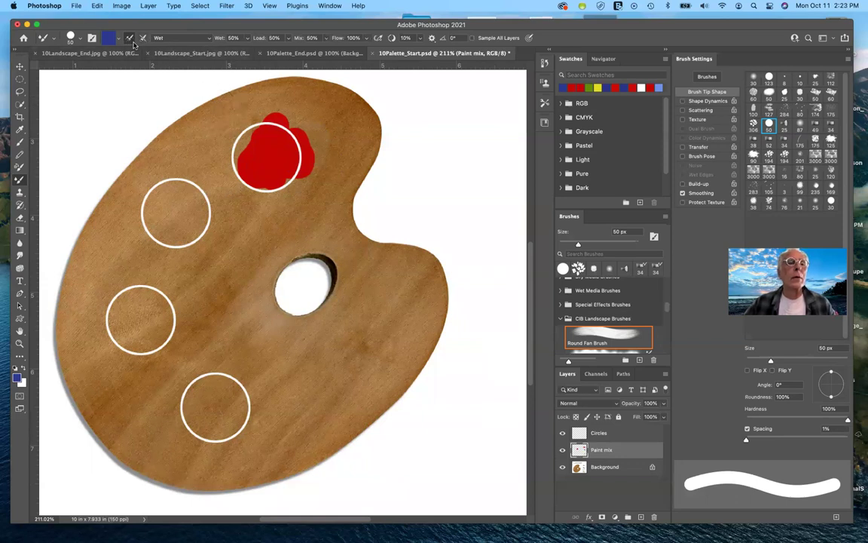
pyautogui.click(182, 38)
pyautogui.click(166, 71)
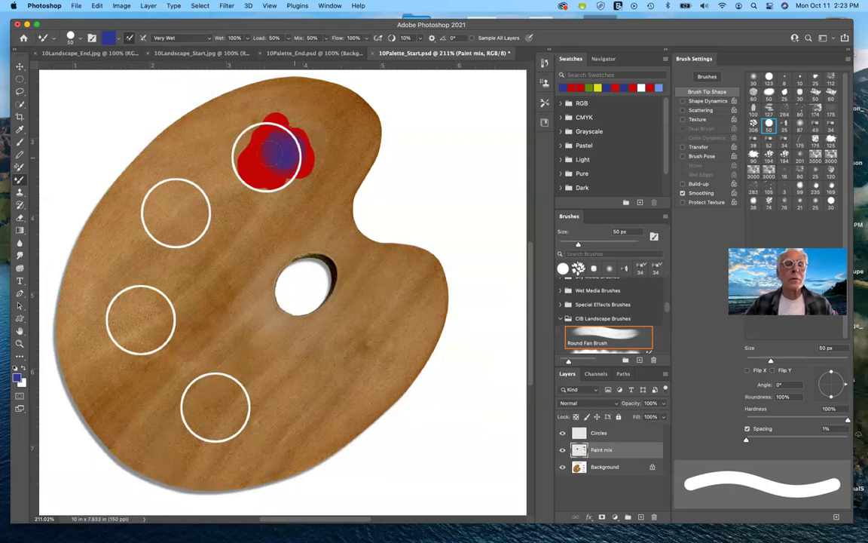
# Step: Paint blue strokes across the red blob in the uppermost circle to blend the colors with the Very Wet setting
pyautogui.moveTo(259, 163)
pyautogui.mouseDown()
pyautogui.moveTo(272, 164)
pyautogui.moveTo(284, 132)
pyautogui.mouseUp()
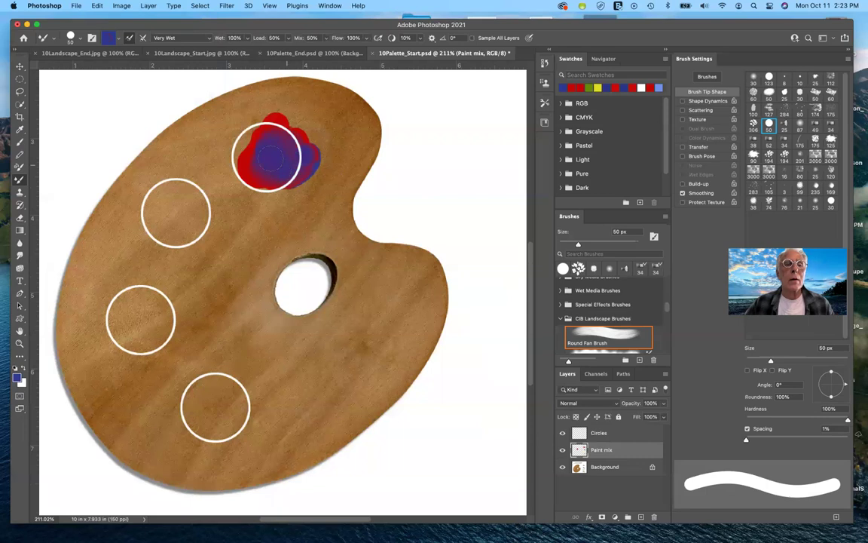
pyautogui.moveTo(266, 156); pyautogui.dragTo(234, 158)
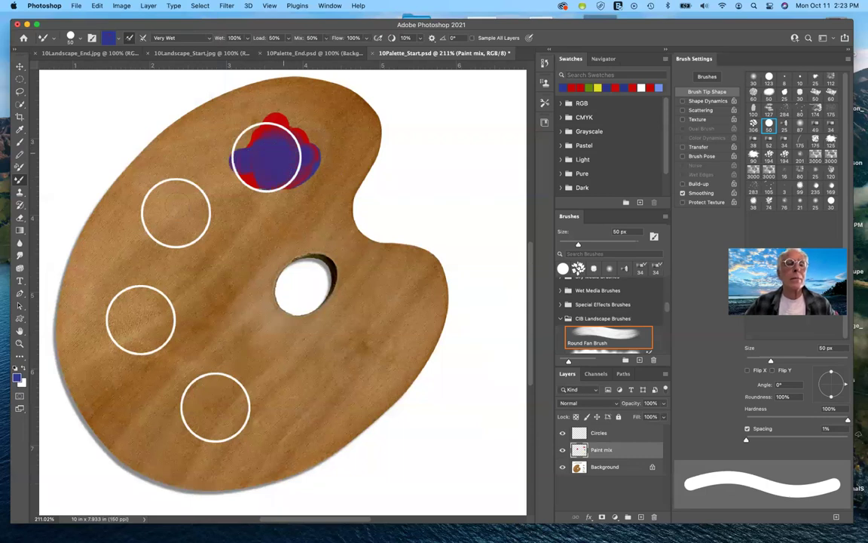
pyautogui.moveTo(276, 121); pyautogui.dragTo(280, 147)
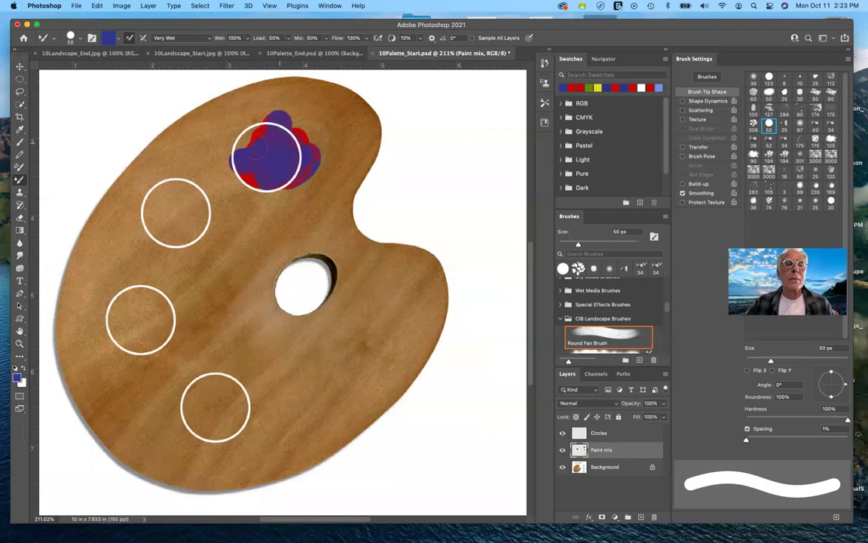
# Step: Fill the second circle with blue and undo that paint
pyautogui.moveTo(172, 206)
pyautogui.mouseDown()
pyautogui.moveTo(191, 224)
pyautogui.moveTo(162, 178)
pyautogui.moveTo(149, 207)
pyautogui.moveTo(192, 218)
pyautogui.mouseUp()
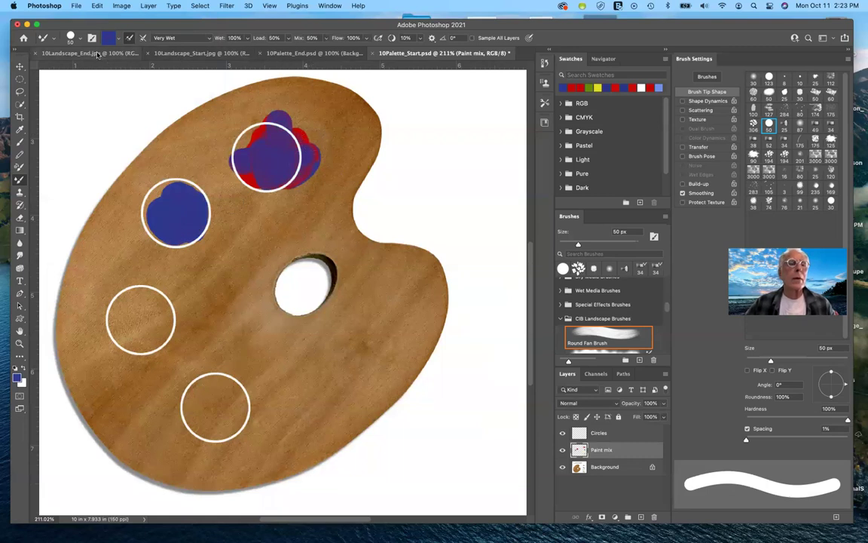
pyautogui.press('super+z')
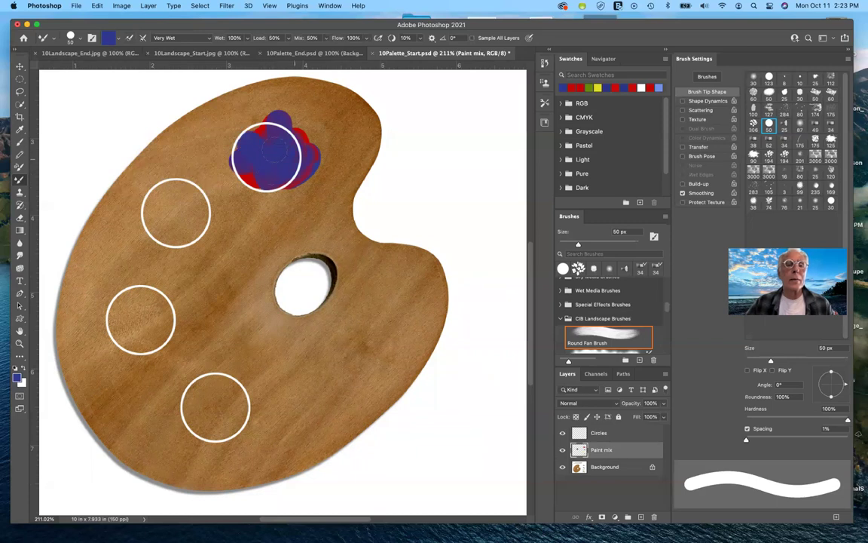
# Step: Sample the blended paint from the uppermost circle into the Mixer Brush and paint a blob of it in the second circle
pyautogui.keyDown('alt'); pyautogui.click(272, 154); pyautogui.keyUp('alt')
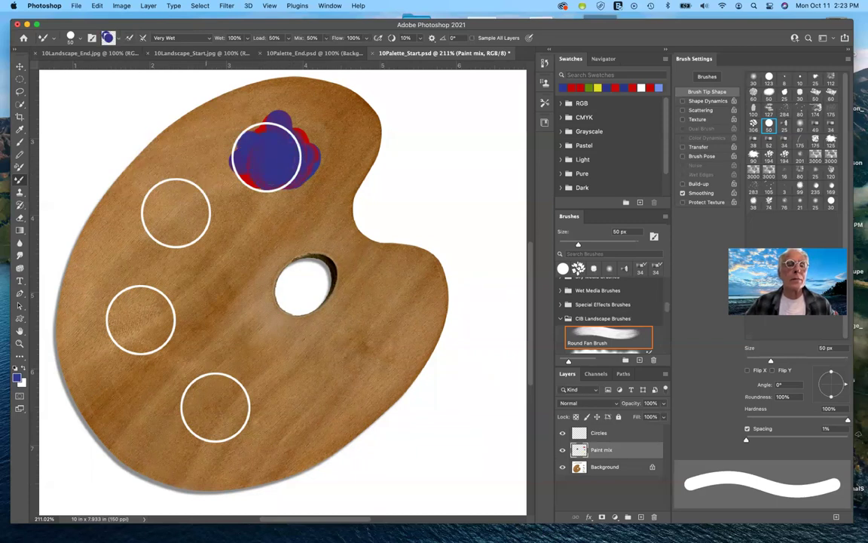
pyautogui.click(196, 218)
pyautogui.moveTo(184, 199)
pyautogui.mouseDown()
pyautogui.moveTo(162, 193)
pyautogui.moveTo(182, 212)
pyautogui.mouseUp()
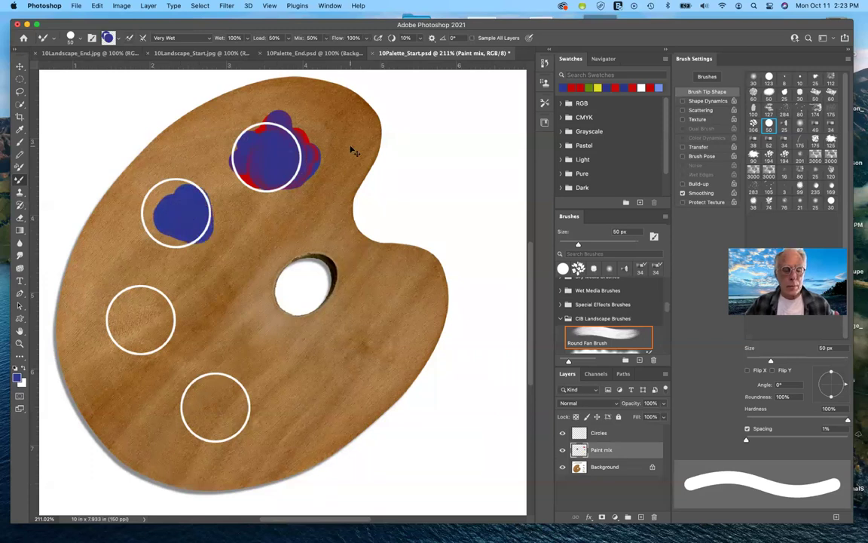
# Step: Undo the paint in the second circle and all the blue strokes, keeping only the red blob in the uppermost circle
pyautogui.press('super+z')
pyautogui.press('super+z')
pyautogui.press('super+z')
pyautogui.press('super+z')
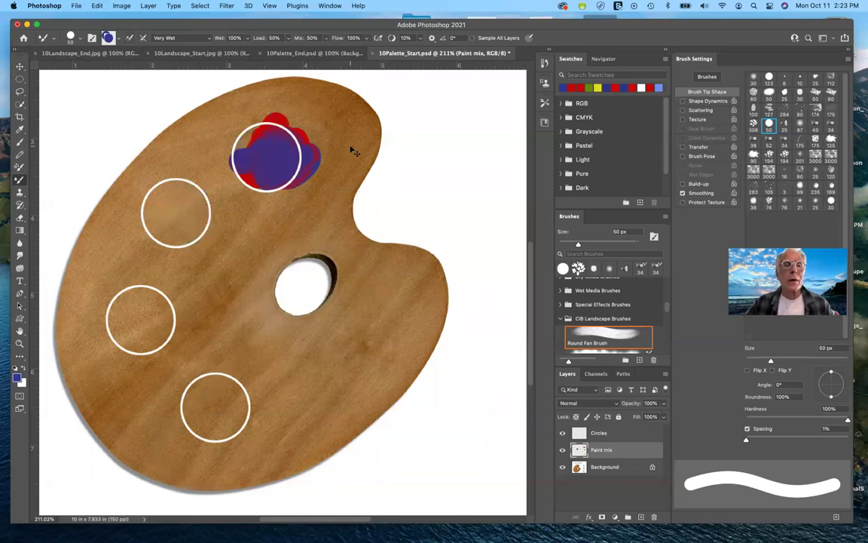
pyautogui.press('super+z')
pyautogui.press('super+z')
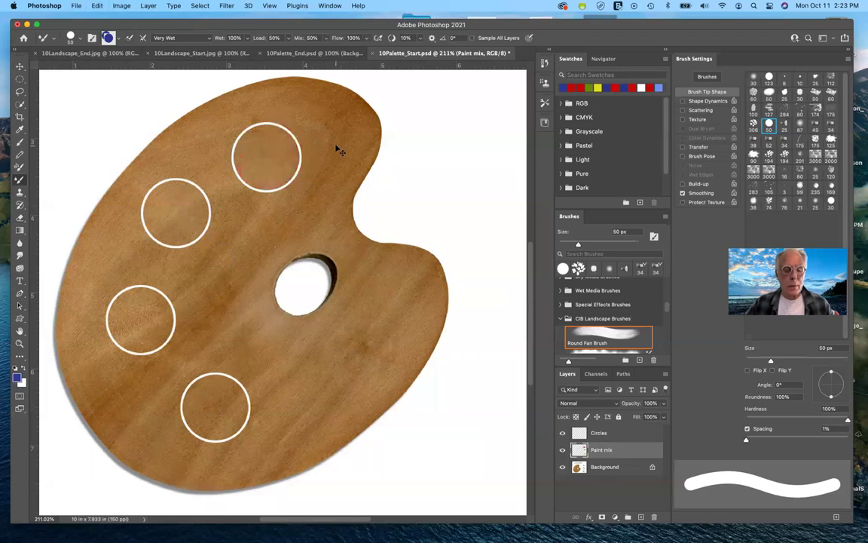
pyautogui.press('super+shift+z')
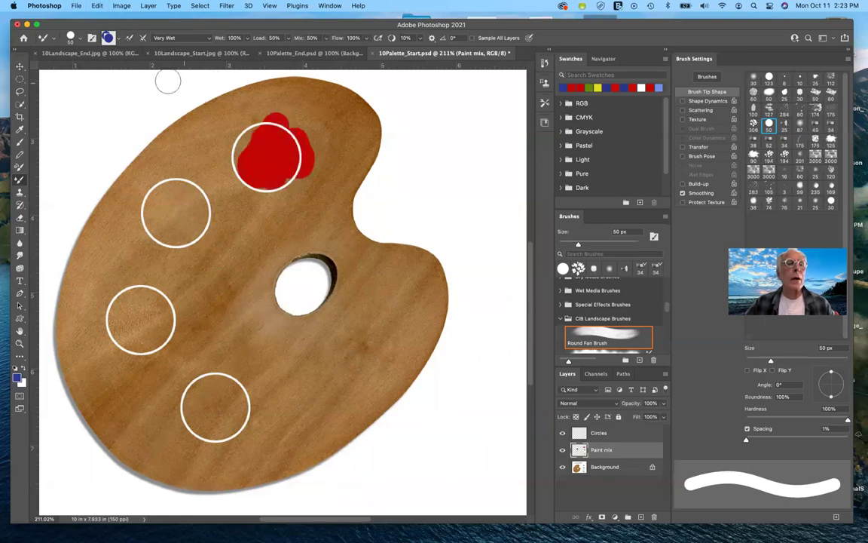
# Step: Try blending blue into the red blob and painting in the second circle with loading off, and undo those strokes
pyautogui.moveTo(282, 153)
pyautogui.mouseDown()
pyautogui.moveTo(259, 155)
pyautogui.moveTo(277, 159)
pyautogui.moveTo(277, 167)
pyautogui.moveTo(286, 159)
pyautogui.moveTo(287, 170)
pyautogui.moveTo(300, 140)
pyautogui.moveTo(280, 133)
pyautogui.moveTo(268, 157)
pyautogui.mouseUp()
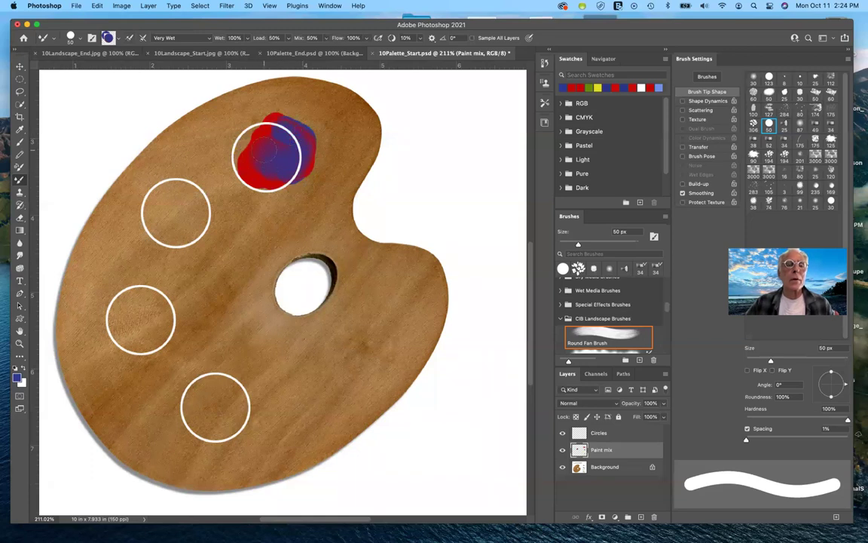
pyautogui.moveTo(183, 181)
pyautogui.mouseDown()
pyautogui.moveTo(178, 210)
pyautogui.moveTo(163, 205)
pyautogui.moveTo(192, 228)
pyautogui.moveTo(185, 207)
pyautogui.moveTo(195, 215)
pyautogui.moveTo(172, 213)
pyautogui.mouseUp()
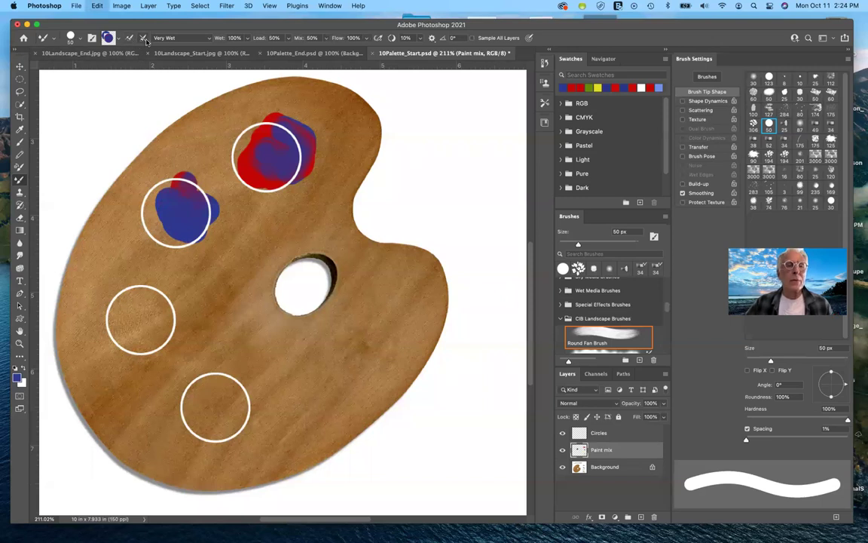
pyautogui.press('super+z')
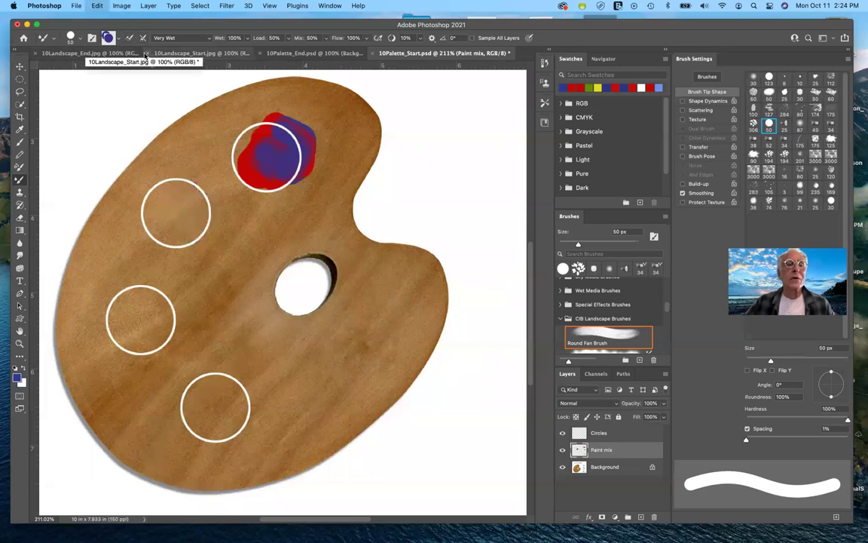
pyautogui.press('super+z')
pyautogui.press('super+z')
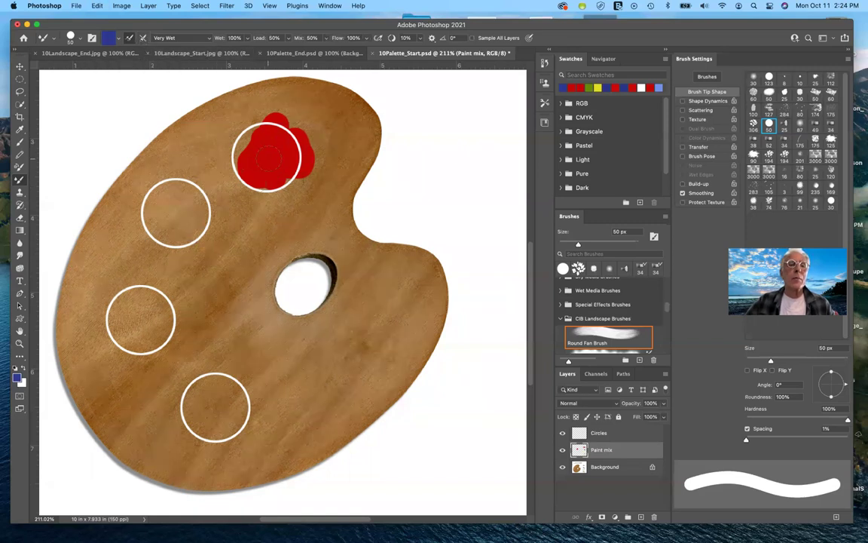
# Step: Keep the Very Wet preset, blend blue into the middle of the red blob, and fill the second circle with blue
pyautogui.click(190, 39)
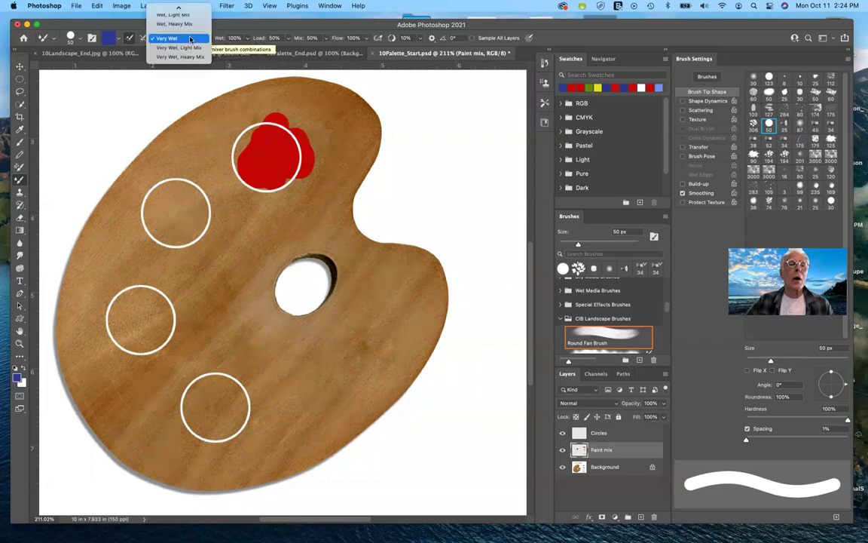
pyautogui.click(190, 39)
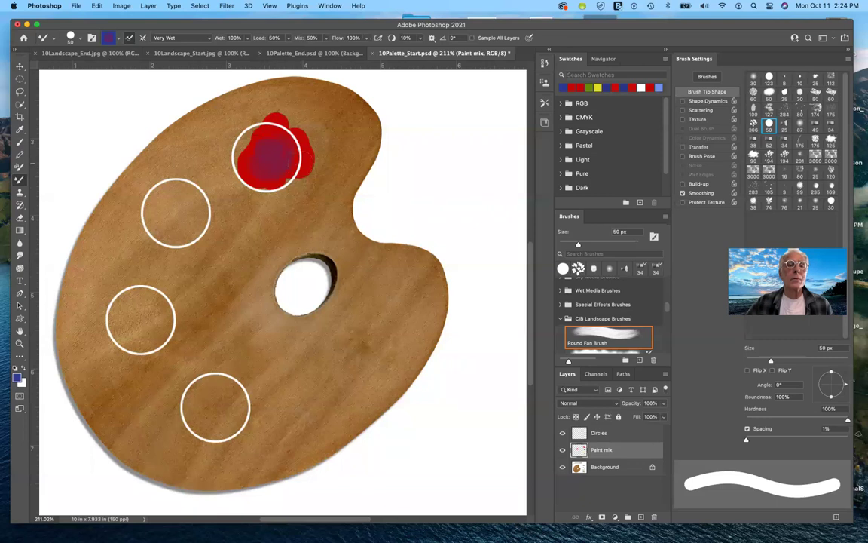
pyautogui.moveTo(267, 156); pyautogui.dragTo(268, 157)
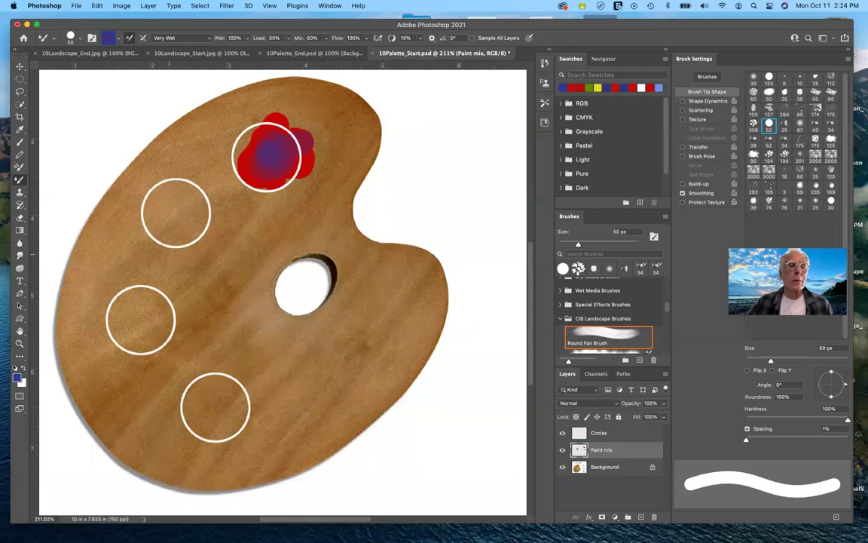
pyautogui.moveTo(174, 200)
pyautogui.mouseDown()
pyautogui.moveTo(172, 211)
pyautogui.moveTo(181, 213)
pyautogui.moveTo(170, 197)
pyautogui.moveTo(179, 181)
pyautogui.moveTo(167, 178)
pyautogui.moveTo(184, 178)
pyautogui.mouseUp()
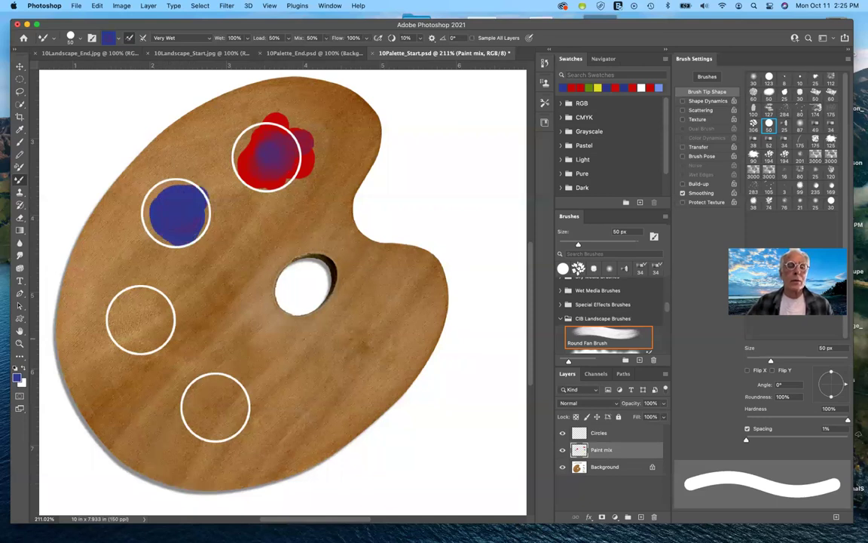
# Step: Sample yellow from the lemon yellow paint tube with the Eyedropper
pyautogui.hscroll(10, 382, 341)
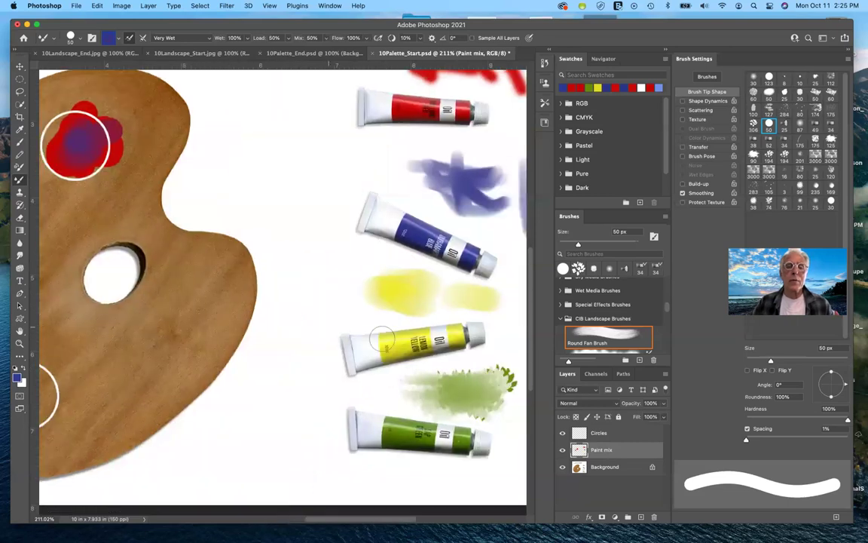
pyautogui.scroll(-3, 382, 341)
pyautogui.hscroll(2, 382, 340)
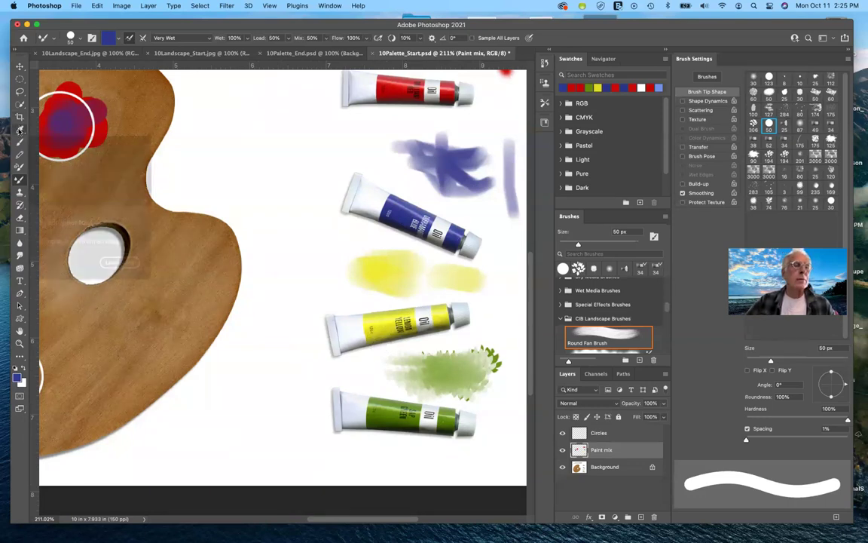
pyautogui.click(20, 129)
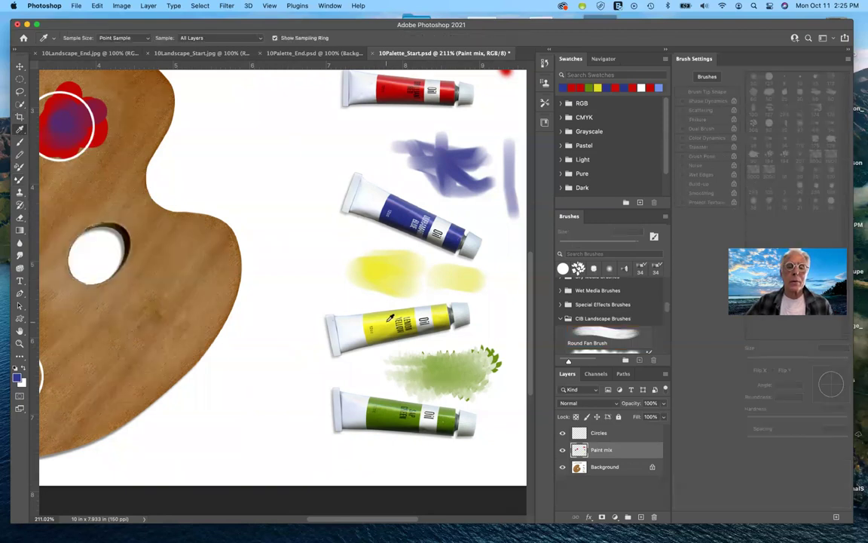
pyautogui.click(390, 318)
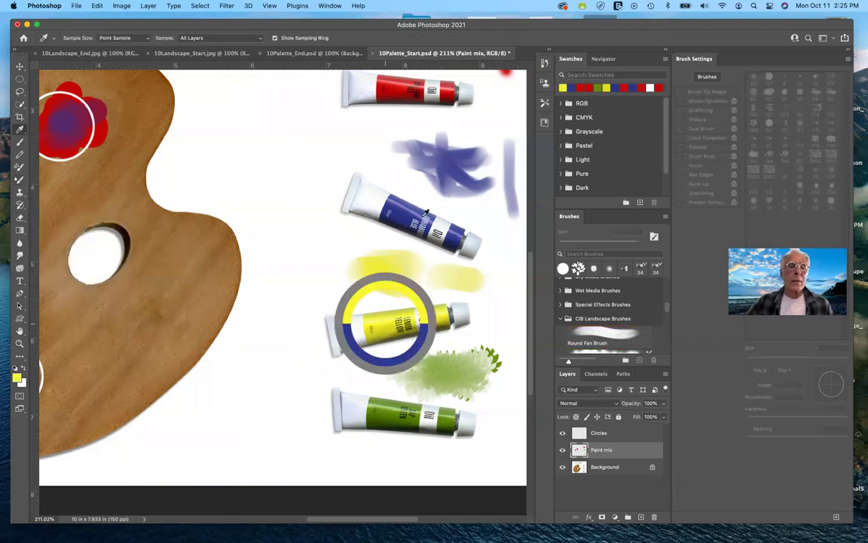
# Step: Fill the third circle on the palette with yellow using the Mixer Brush
pyautogui.hscroll(-10, 426, 213)
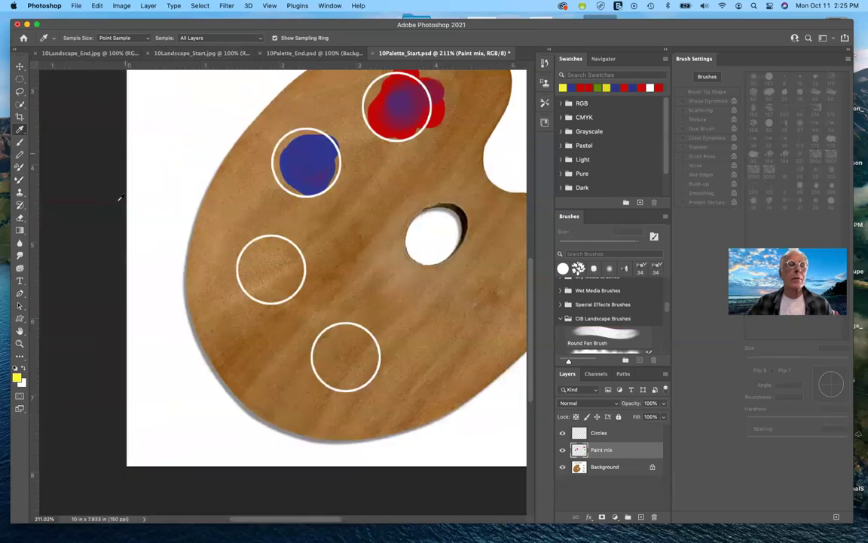
pyautogui.click(19, 180)
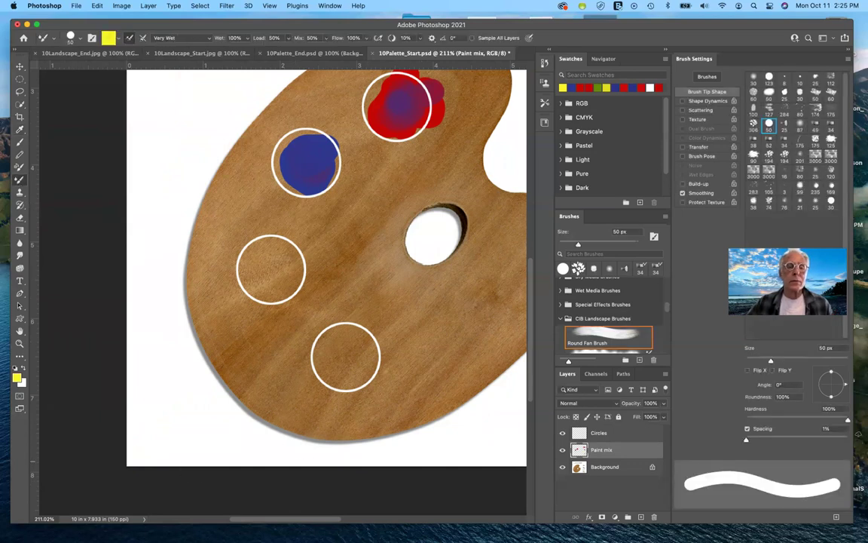
pyautogui.moveTo(273, 264)
pyautogui.mouseDown()
pyautogui.moveTo(268, 273)
pyautogui.moveTo(294, 268)
pyautogui.moveTo(282, 252)
pyautogui.moveTo(275, 263)
pyautogui.moveTo(296, 265)
pyautogui.mouseUp()
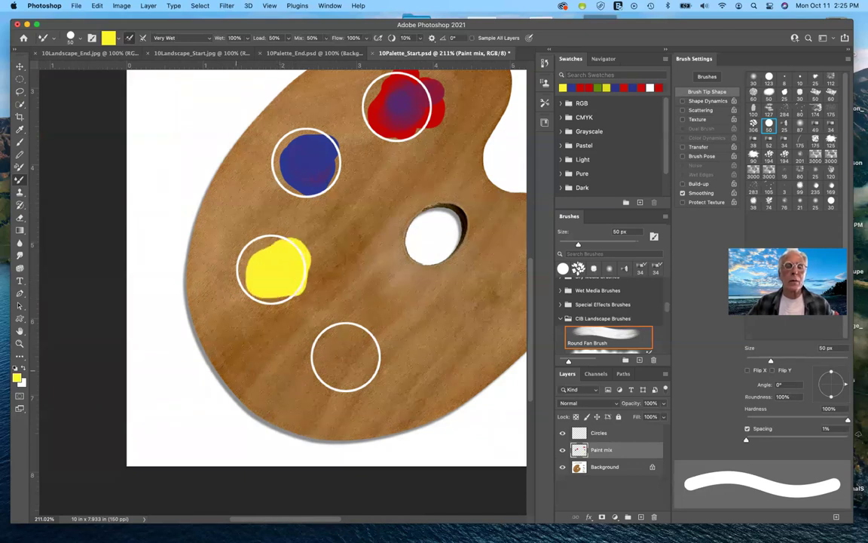
# Step: Sample red from the red paint tube with the Eyedropper and return to the Mixer Brush at the palette
pyautogui.hscroll(10, 283, 264)
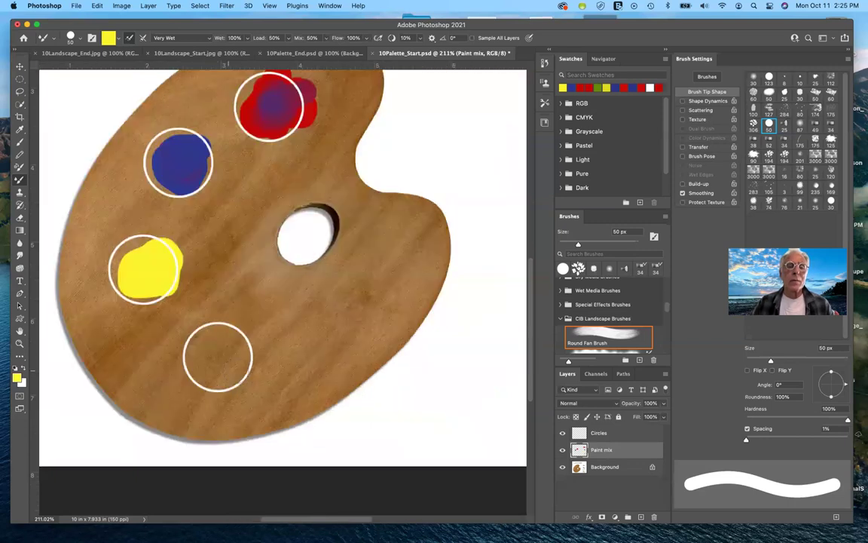
pyautogui.hscroll(5, 236, 370)
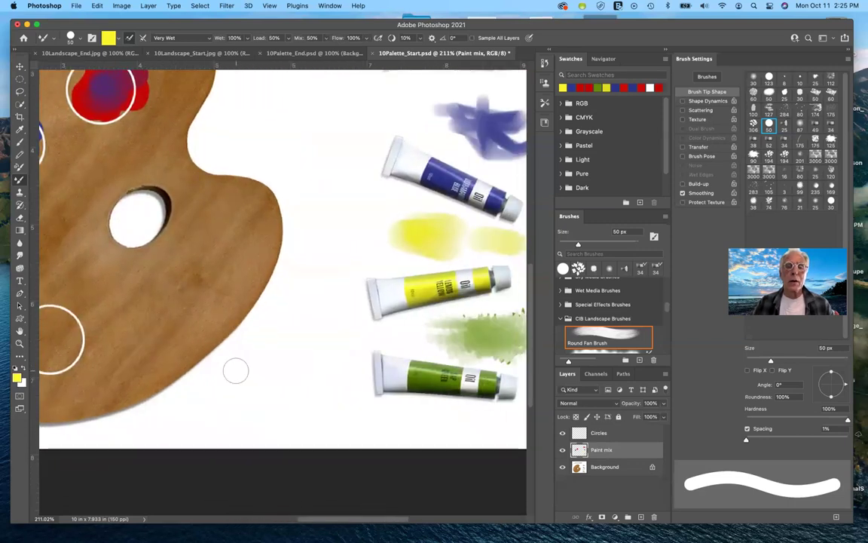
pyautogui.scroll(5, 236, 370)
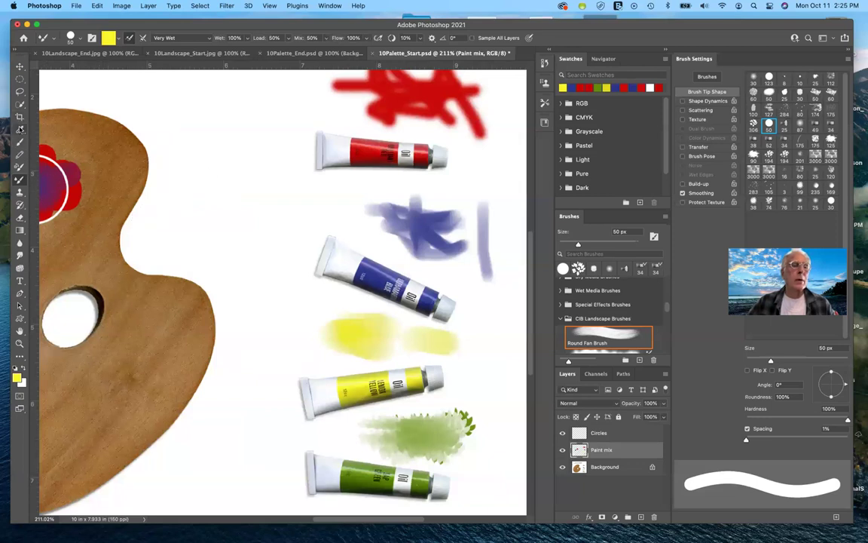
pyautogui.click(20, 129)
pyautogui.click(371, 149)
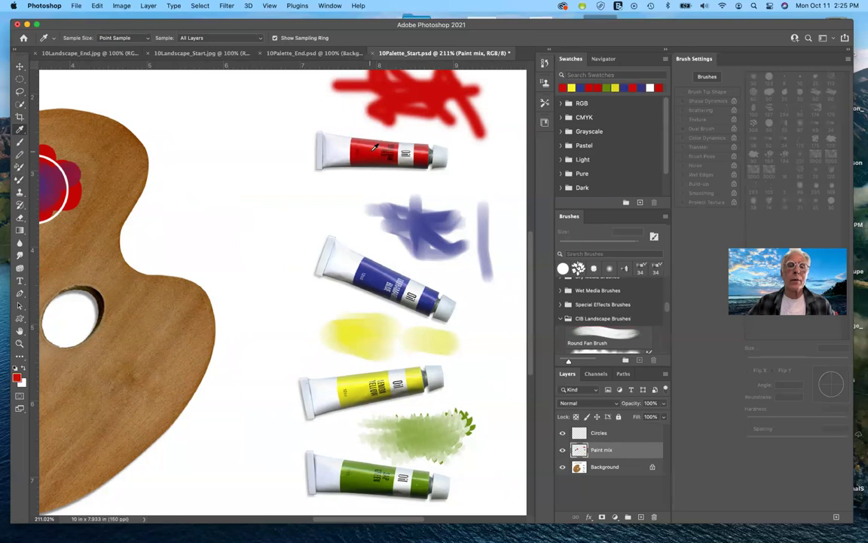
pyautogui.hscroll(-10, 398, 117)
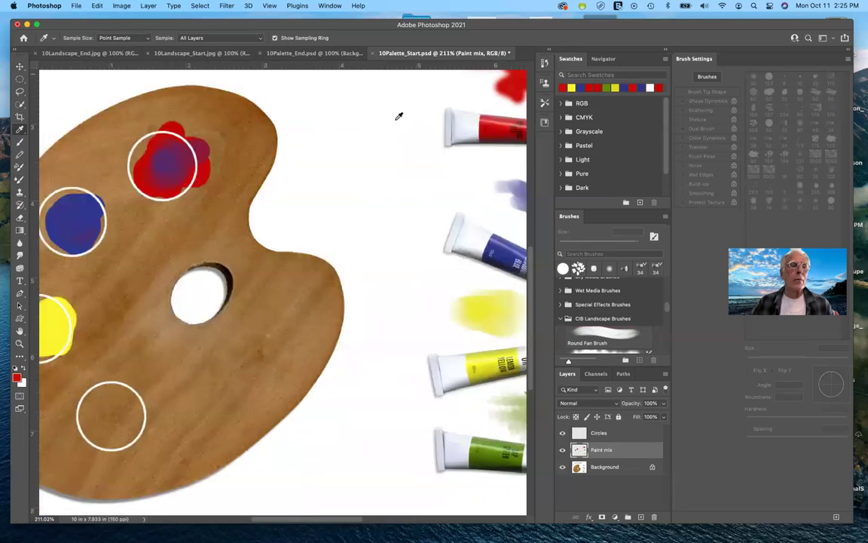
pyautogui.click(20, 180)
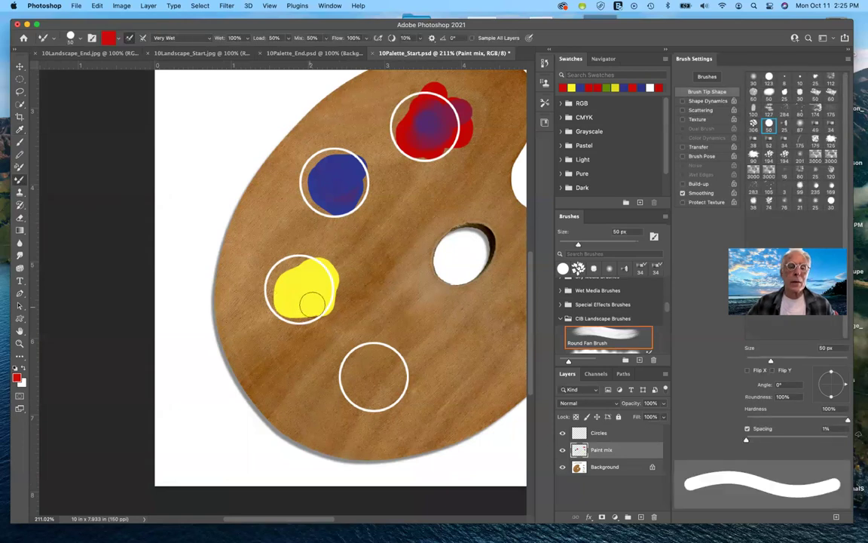
# Step: Try blending red strokes into the yellow blob in the third circle and undo the latest ones
pyautogui.moveTo(316, 296)
pyautogui.mouseDown()
pyautogui.moveTo(302, 298)
pyautogui.moveTo(286, 275)
pyautogui.moveTo(301, 276)
pyautogui.moveTo(329, 295)
pyautogui.moveTo(249, 279)
pyautogui.moveTo(264, 267)
pyautogui.moveTo(296, 289)
pyautogui.moveTo(310, 275)
pyautogui.moveTo(285, 287)
pyautogui.moveTo(264, 256)
pyautogui.moveTo(251, 290)
pyautogui.moveTo(312, 294)
pyautogui.mouseUp()
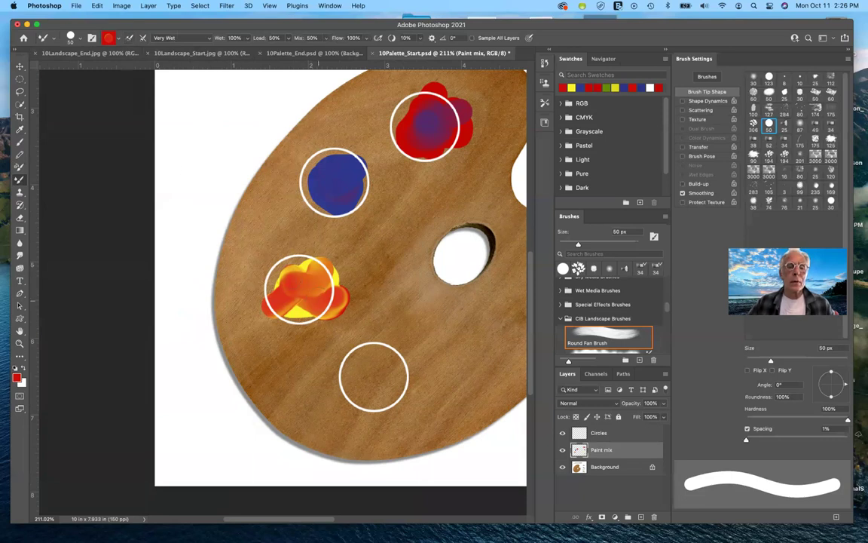
pyautogui.moveTo(264, 249)
pyautogui.mouseDown()
pyautogui.moveTo(278, 275)
pyautogui.moveTo(263, 271)
pyautogui.moveTo(271, 283)
pyautogui.mouseUp()
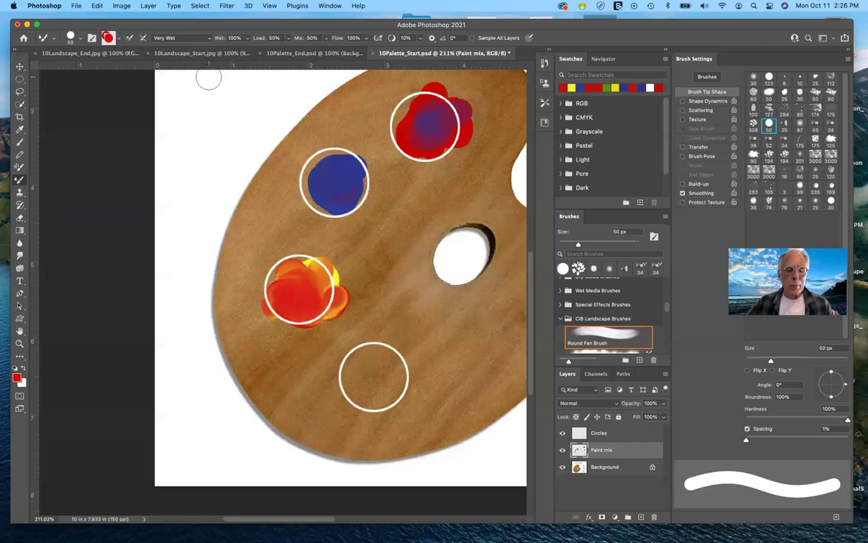
pyautogui.press('super+z')
pyautogui.press('super+z')
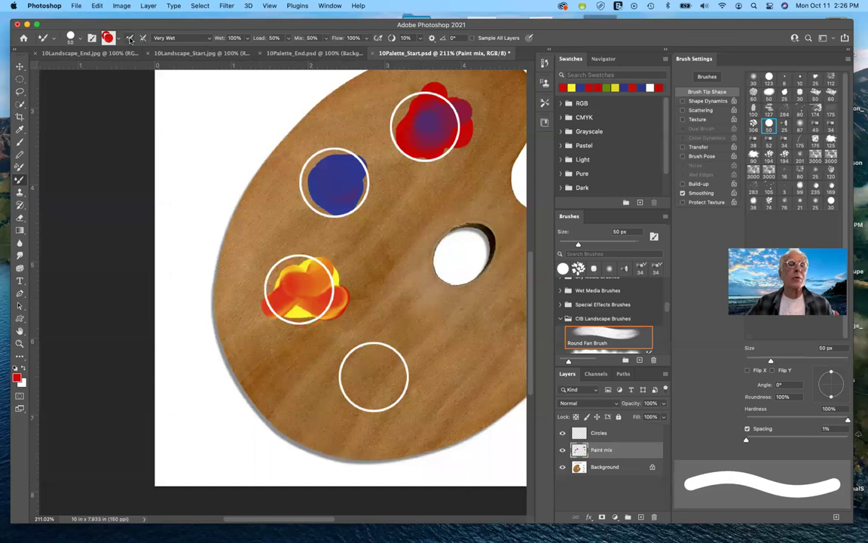
# Step: With loading after each stroke turned on, try another red stroke on the yellow blob and undo all the red paint there
pyautogui.click(129, 40)
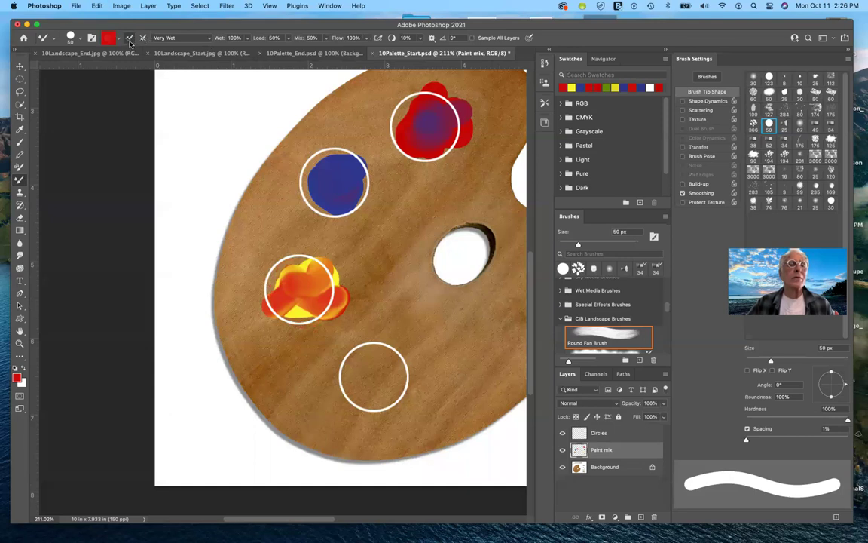
pyautogui.press('super+z')
pyautogui.press('super+z')
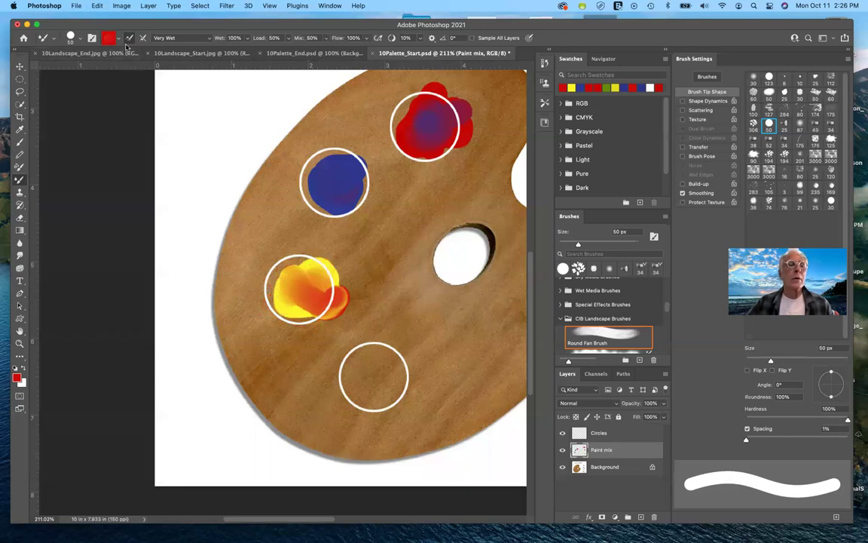
pyautogui.moveTo(305, 290)
pyautogui.mouseDown()
pyautogui.moveTo(275, 260)
pyautogui.moveTo(257, 279)
pyautogui.moveTo(268, 268)
pyautogui.moveTo(298, 300)
pyautogui.mouseUp()
pyautogui.press('super+z')
pyautogui.press('super+z')
pyautogui.press('super+z')
pyautogui.press('super+z')
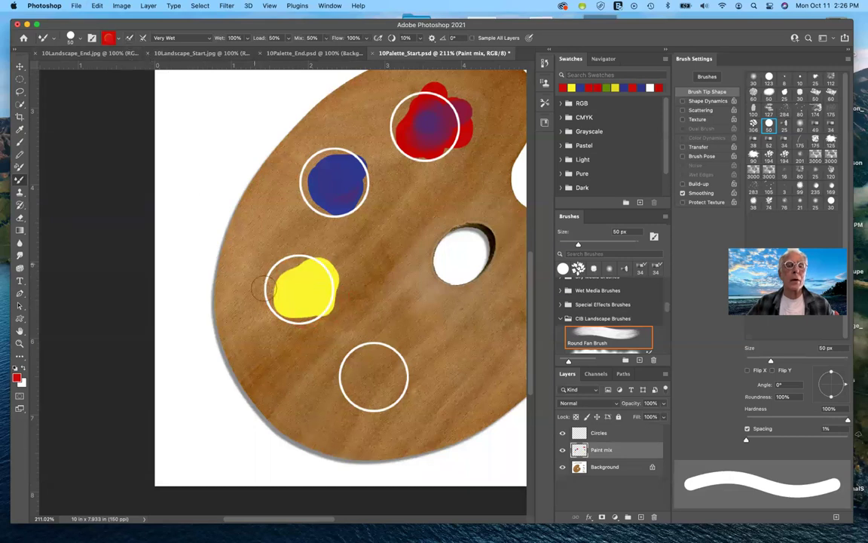
# Step: Try spreading red strokes across the yellow blob and past the third circle's edge, and undo them
pyautogui.moveTo(318, 283)
pyautogui.mouseDown()
pyautogui.moveTo(281, 257)
pyautogui.moveTo(294, 286)
pyautogui.moveTo(255, 271)
pyautogui.moveTo(265, 249)
pyautogui.moveTo(315, 268)
pyautogui.moveTo(301, 255)
pyautogui.mouseUp()
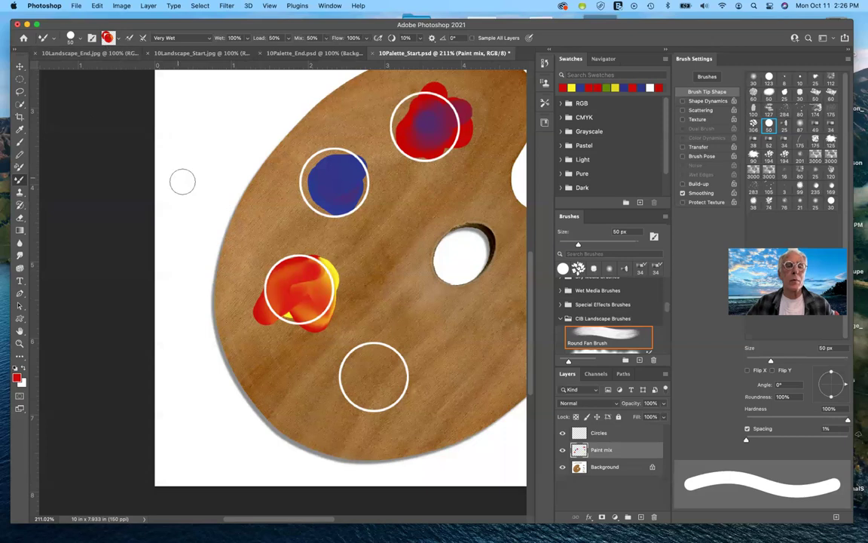
pyautogui.press('super+z')
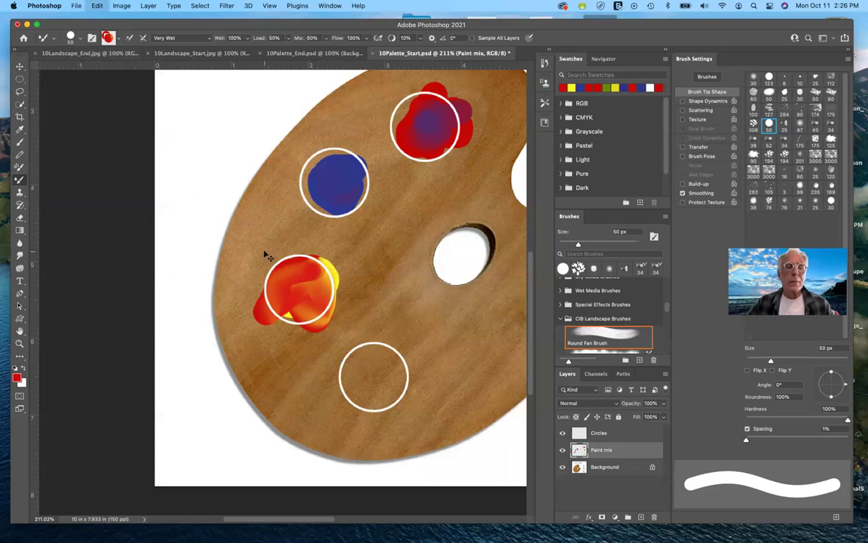
pyautogui.press('super+z')
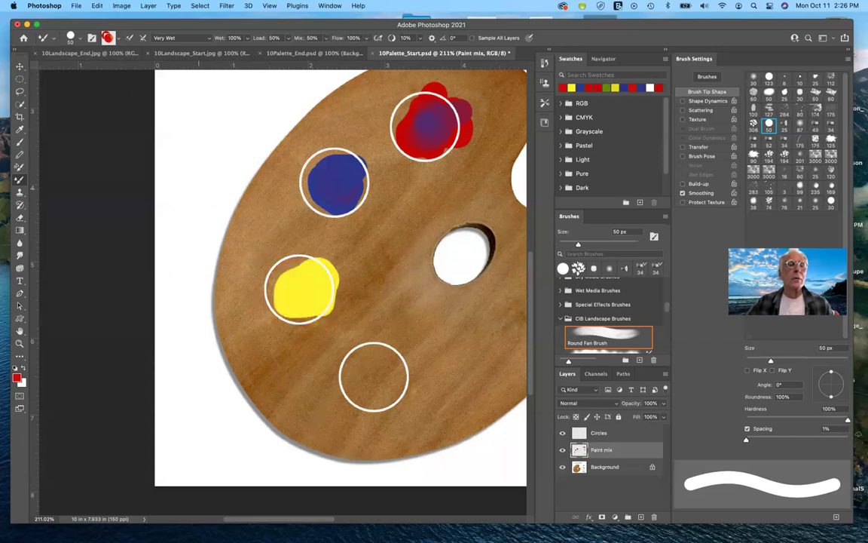
# Step: With loading after each stroke turned on and cleaning off, blend red strokes into the yellow blob in the third circle
pyautogui.click(129, 39)
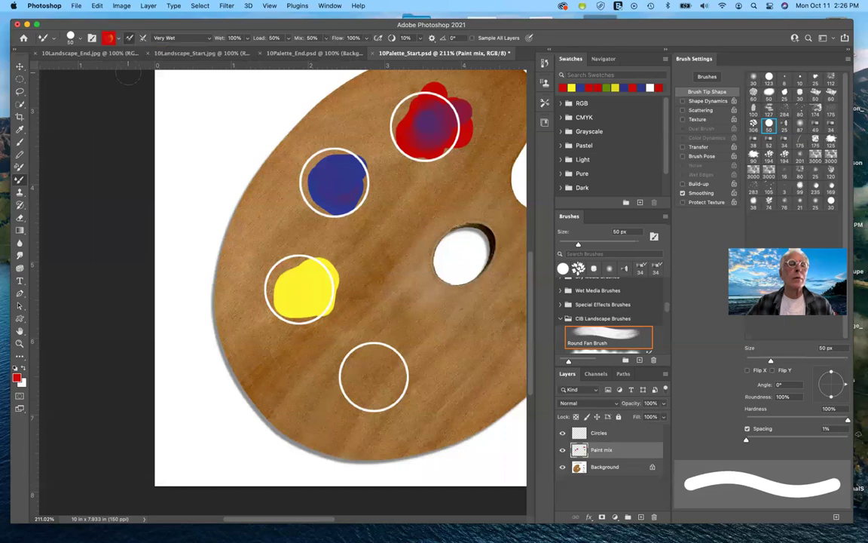
pyautogui.moveTo(318, 280)
pyautogui.mouseDown()
pyautogui.moveTo(279, 260)
pyautogui.moveTo(302, 306)
pyautogui.moveTo(290, 291)
pyautogui.moveTo(306, 279)
pyautogui.moveTo(302, 294)
pyautogui.moveTo(319, 273)
pyautogui.moveTo(290, 246)
pyautogui.moveTo(267, 264)
pyautogui.moveTo(300, 309)
pyautogui.mouseUp()
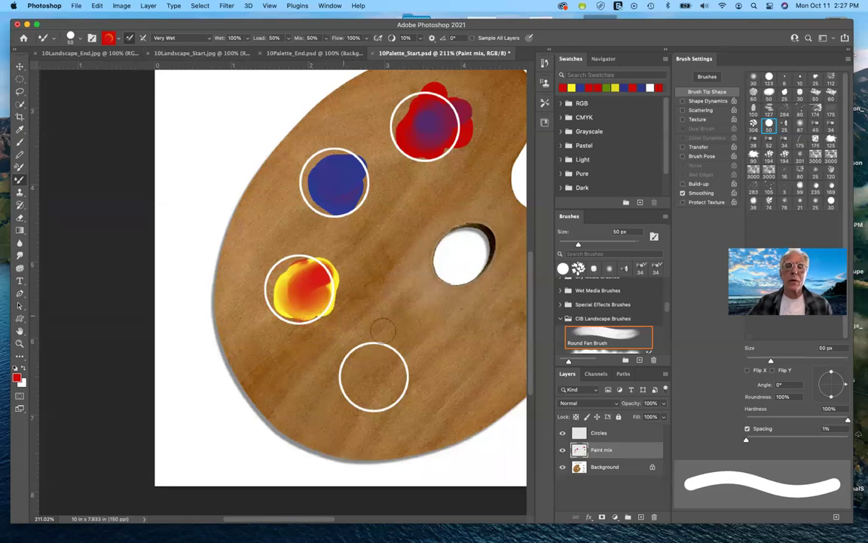
# Step: Check the mixed colors in 10Palette_End.psd, return to 10Palette_Start.psd and sample blue from the blue paint tube with the Eyedropper
pyautogui.hscroll(10, 382, 330)
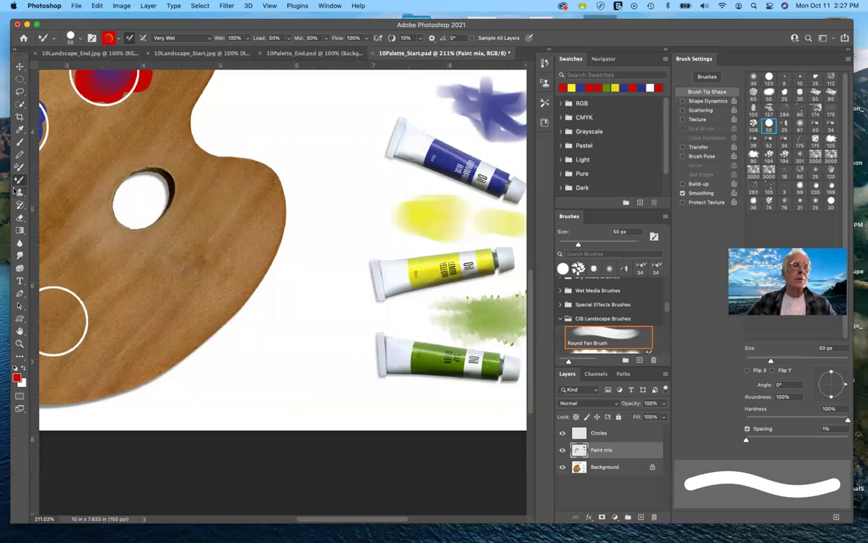
pyautogui.click(20, 130)
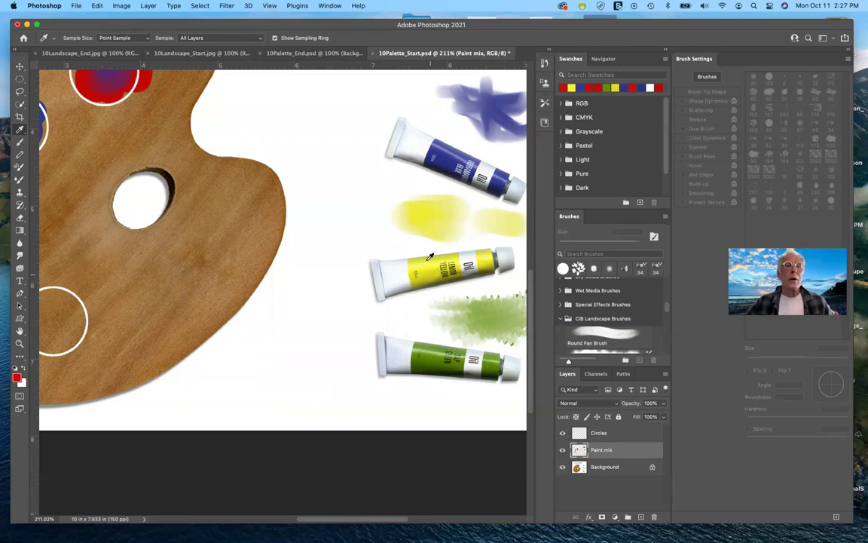
pyautogui.click(334, 54)
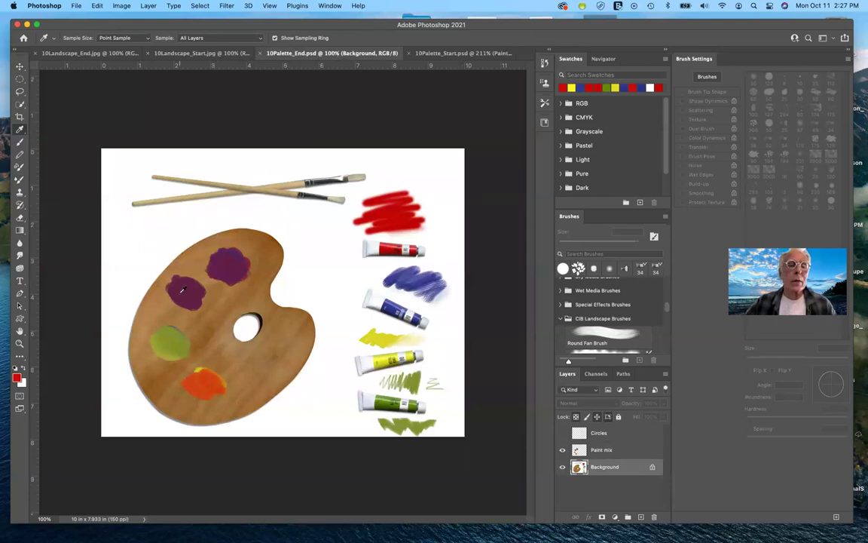
pyautogui.click(445, 54)
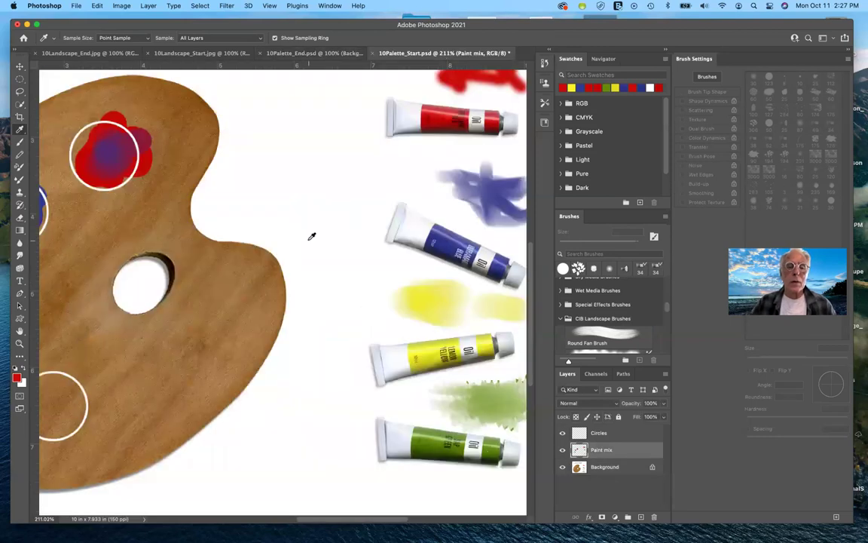
pyautogui.hscroll(-10, 311, 236)
pyautogui.hscroll(4, 312, 235)
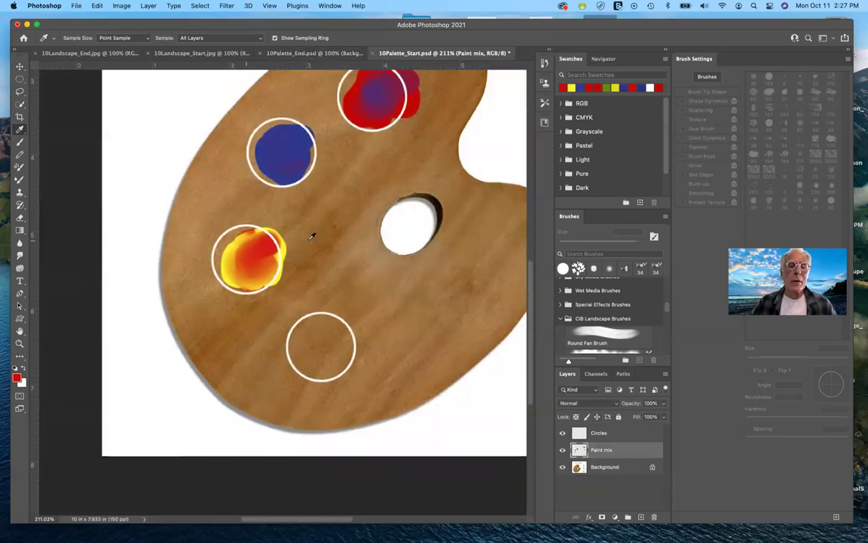
pyautogui.hscroll(8, 279, 313)
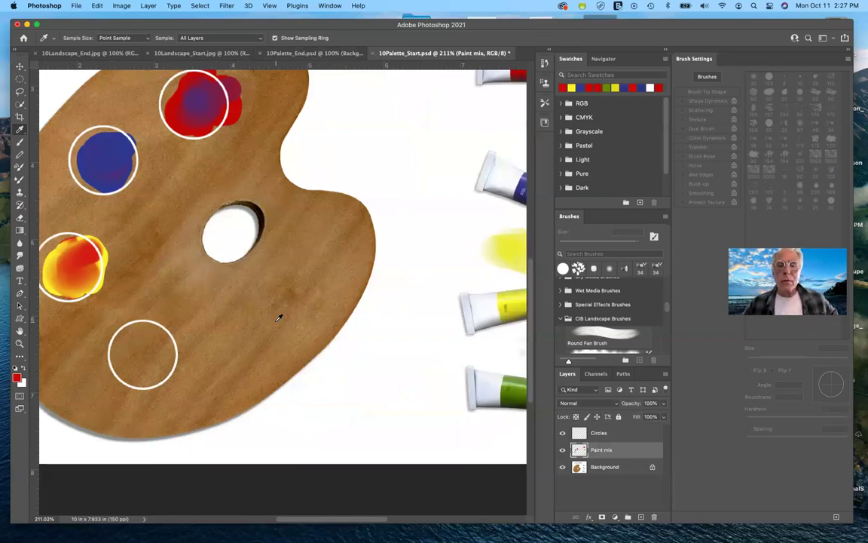
pyautogui.hscroll(7, 278, 317)
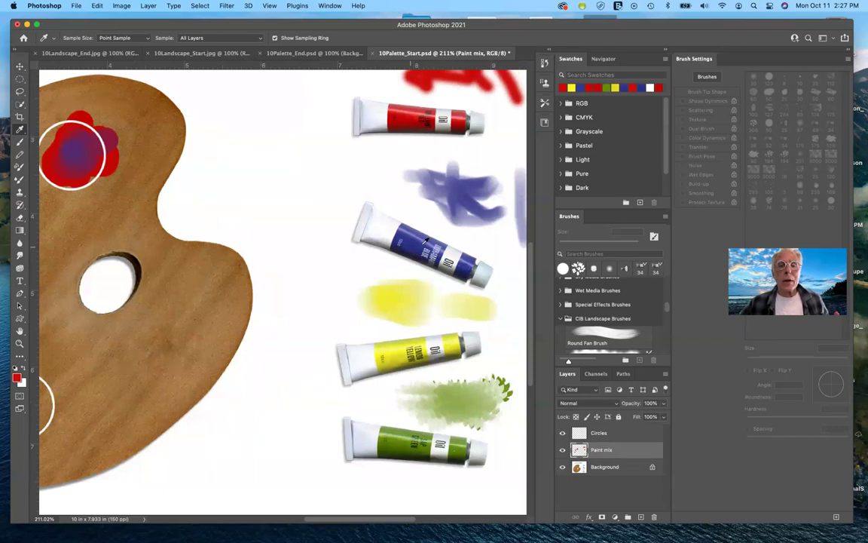
pyautogui.click(420, 239)
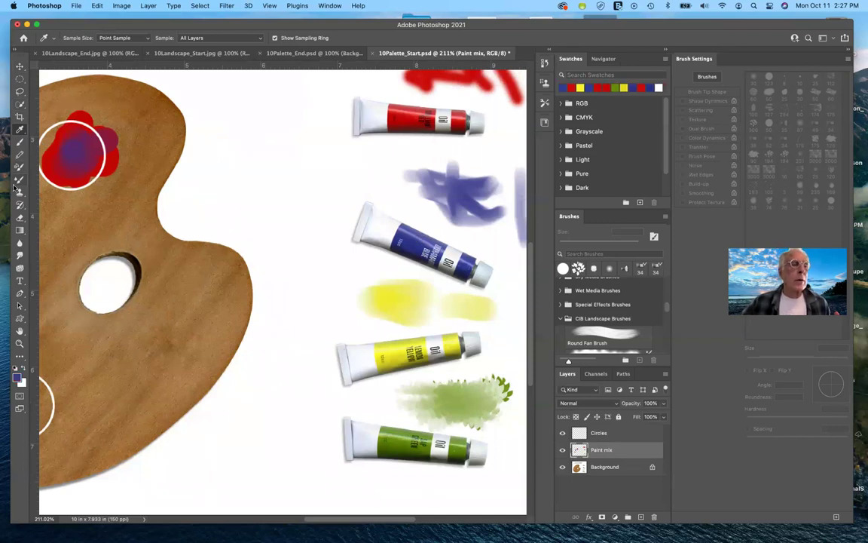
# Step: Fill the empty fourth circle with blue using the Mixer Brush and turn off loading after each stroke
pyautogui.click(20, 179)
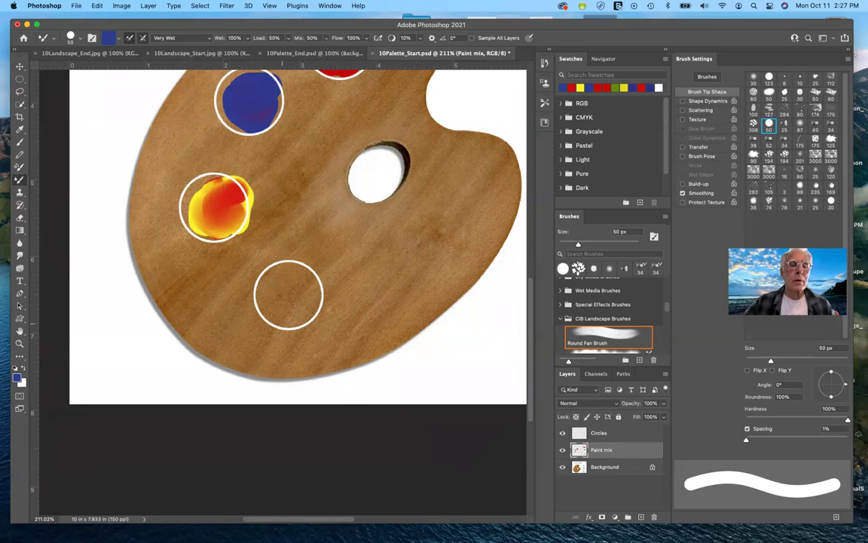
pyautogui.moveTo(291, 298)
pyautogui.mouseDown()
pyautogui.moveTo(282, 288)
pyautogui.moveTo(301, 305)
pyautogui.moveTo(286, 291)
pyautogui.mouseUp()
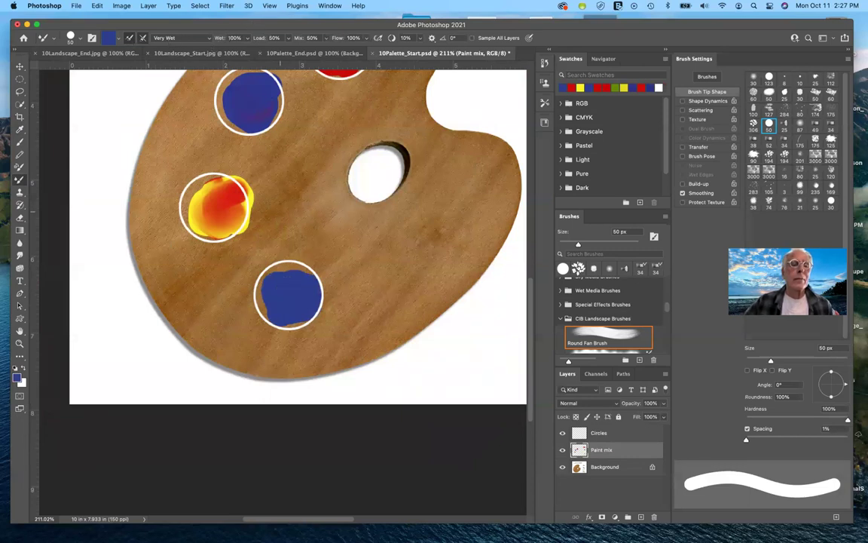
pyautogui.click(129, 39)
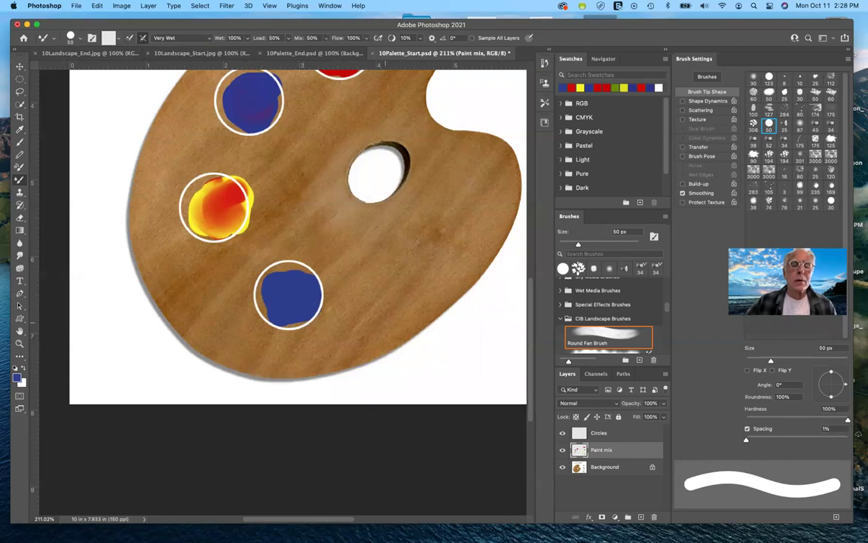
# Step: Sample yellow from the yellow paint tube with the Eyedropper and return to the palette's circles
pyautogui.click(21, 130)
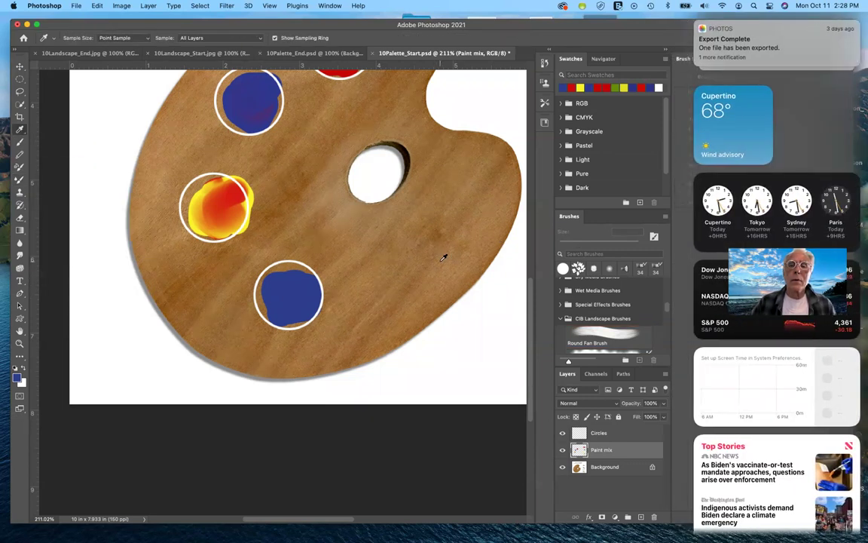
pyautogui.click(444, 255)
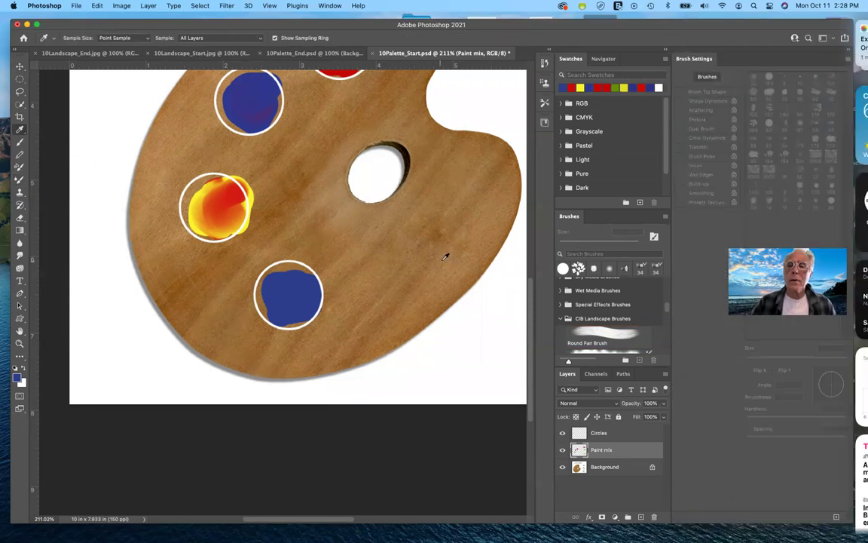
pyautogui.click(418, 296)
pyautogui.hscroll(10, 417, 296)
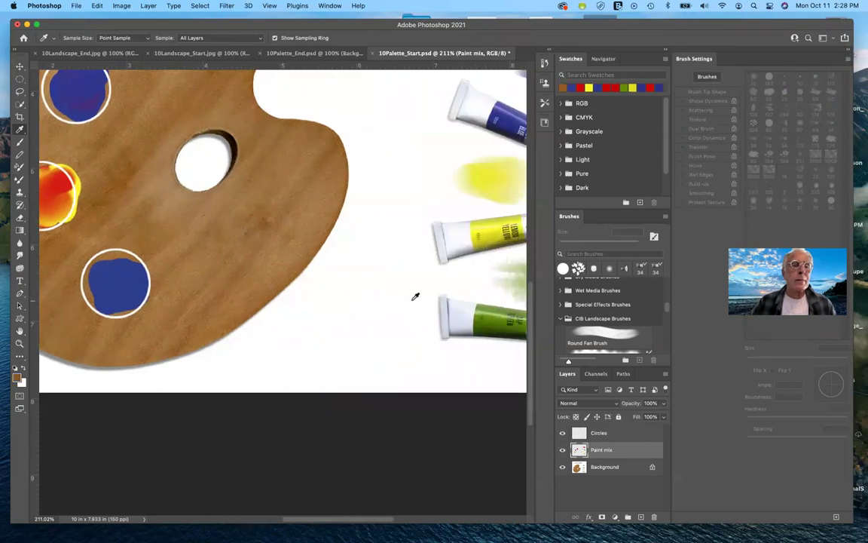
pyautogui.hscroll(8, 415, 297)
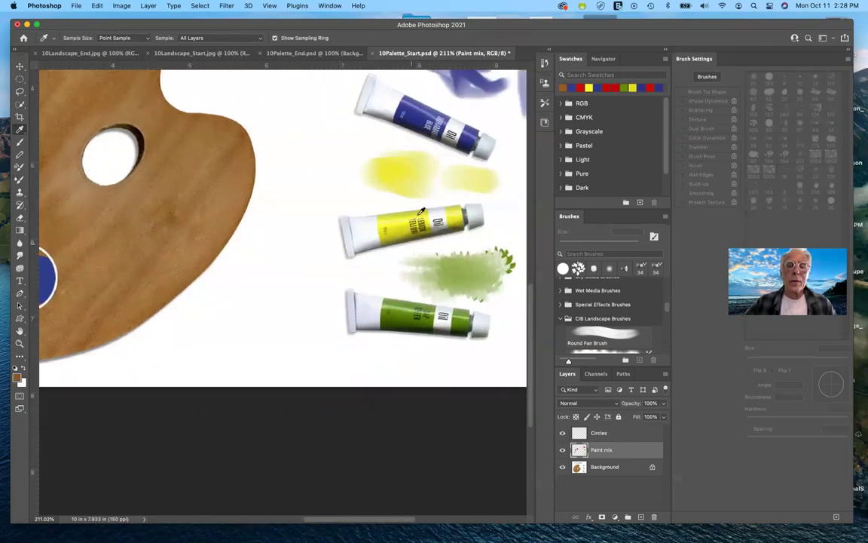
pyautogui.click(401, 221)
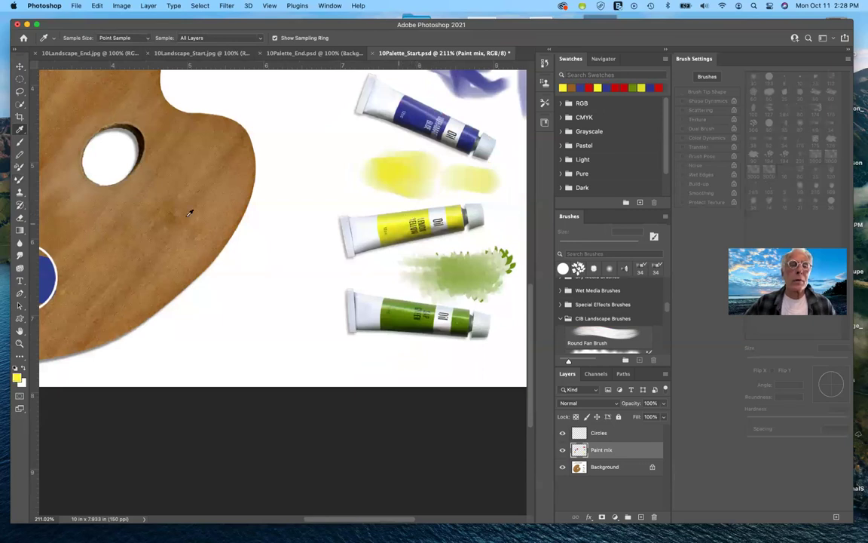
pyautogui.scroll(5, 181, 197)
pyautogui.hscroll(-8, 181, 198)
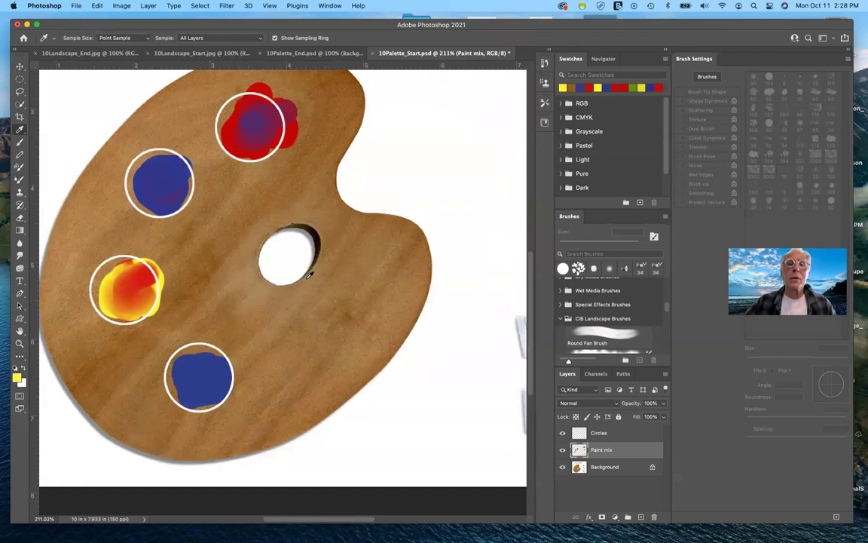
# Step: Smear the blue blob past the fourth circle's edge using the Mixer Brush without any loaded paint
pyautogui.click(19, 181)
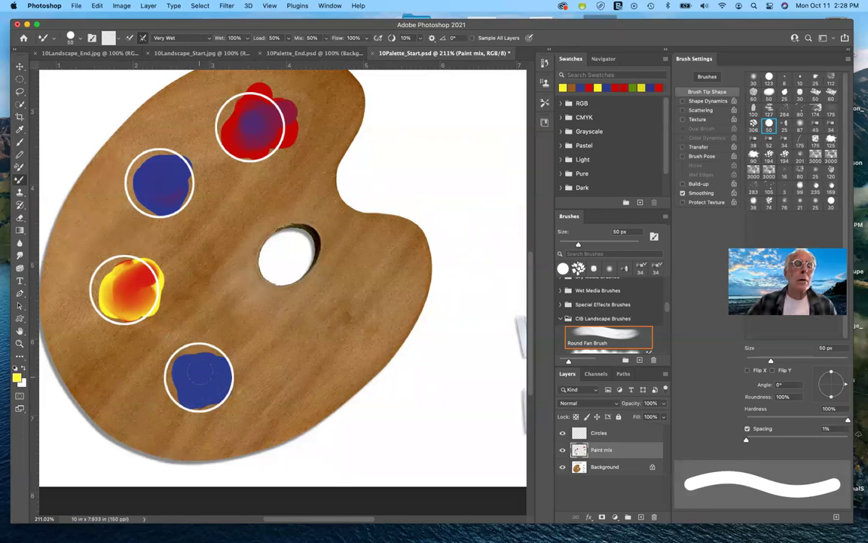
pyautogui.moveTo(199, 372)
pyautogui.mouseDown()
pyautogui.moveTo(235, 373)
pyautogui.moveTo(198, 371)
pyautogui.mouseUp()
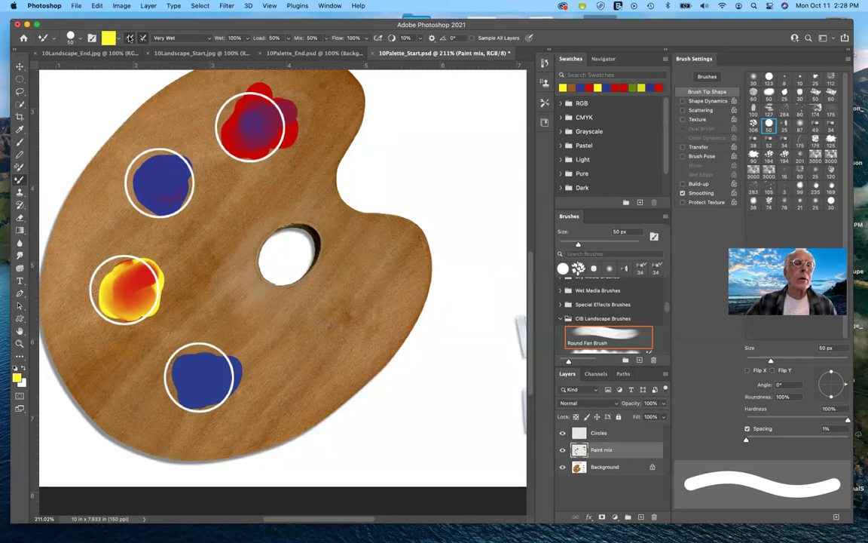
# Step: With loading after each stroke turned on and cleaning turned off, blend yellow strokes into the blue blob in the fourth circle
pyautogui.click(130, 38)
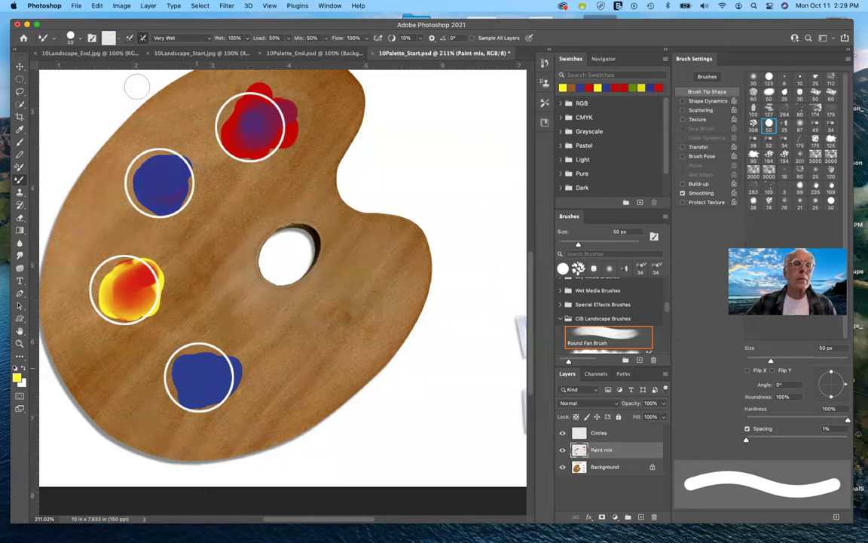
pyautogui.click(129, 41)
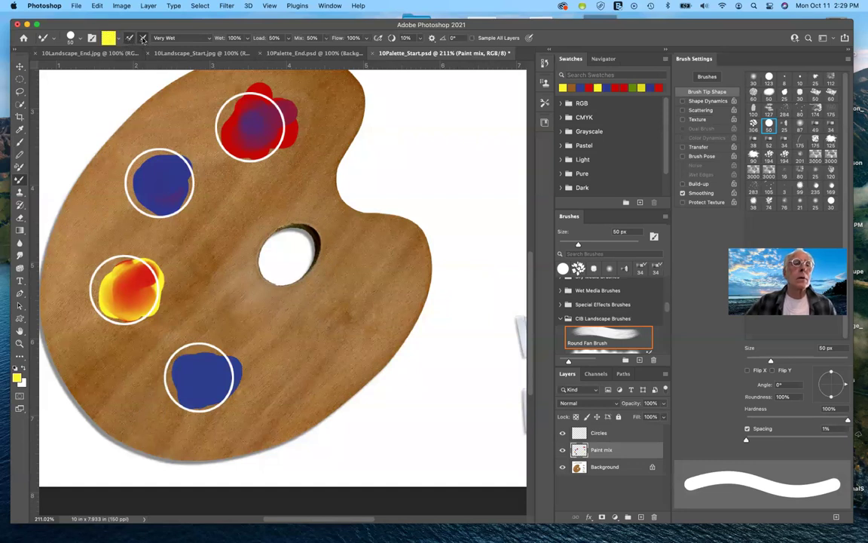
pyautogui.moveTo(196, 377)
pyautogui.mouseDown()
pyautogui.moveTo(187, 369)
pyautogui.moveTo(215, 379)
pyautogui.moveTo(192, 348)
pyautogui.moveTo(207, 370)
pyautogui.moveTo(200, 359)
pyautogui.mouseUp()
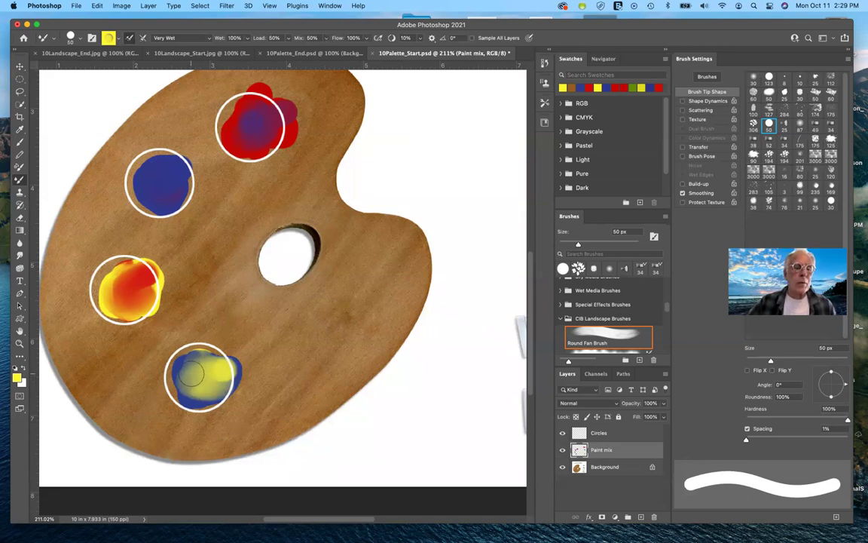
pyautogui.moveTo(192, 375)
pyautogui.mouseDown()
pyautogui.moveTo(226, 377)
pyautogui.moveTo(192, 374)
pyautogui.mouseUp()
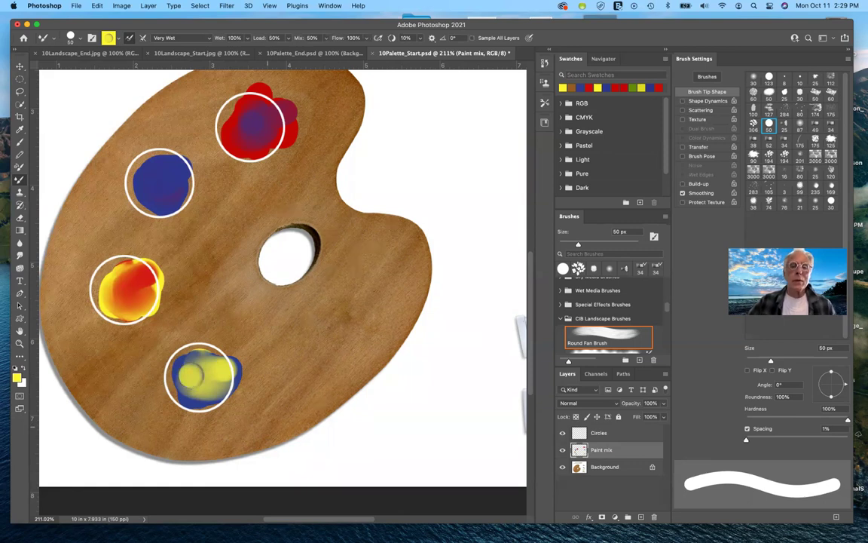
# Step: Look over the painted palette and compare it with the finished color mixes in 10Palette_End.psd
pyautogui.hscroll(10, 267, 427)
pyautogui.scroll(5, 267, 427)
pyautogui.hscroll(-2, 269, 427)
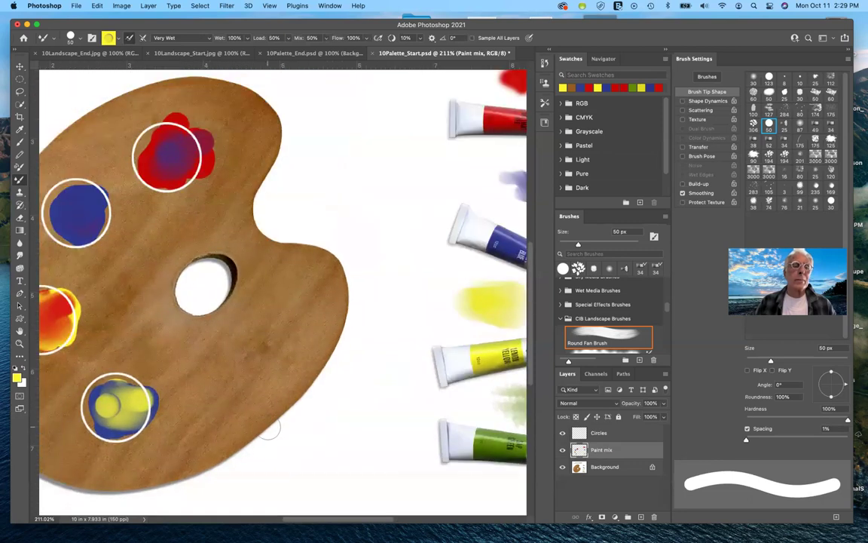
pyautogui.hscroll(-4, 269, 427)
pyautogui.scroll(1, 269, 428)
pyautogui.hscroll(11, 269, 427)
pyautogui.scroll(-1, 268, 425)
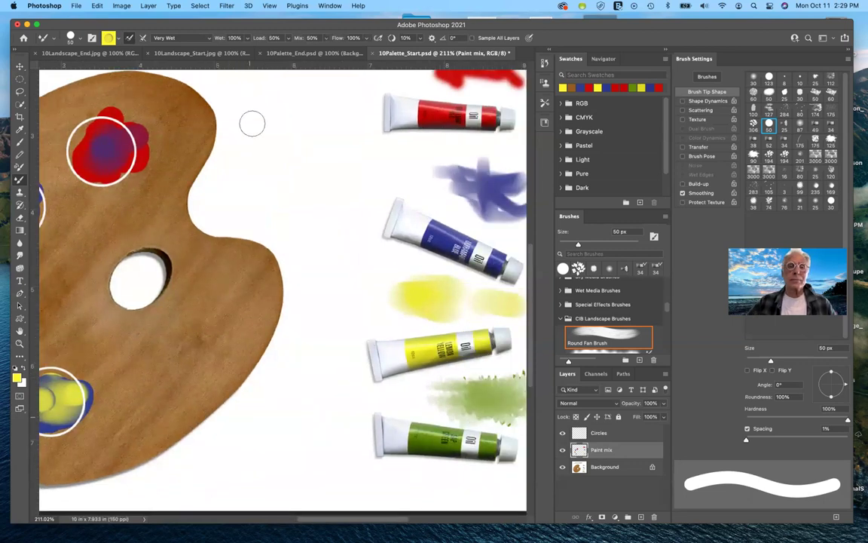
pyautogui.click(316, 53)
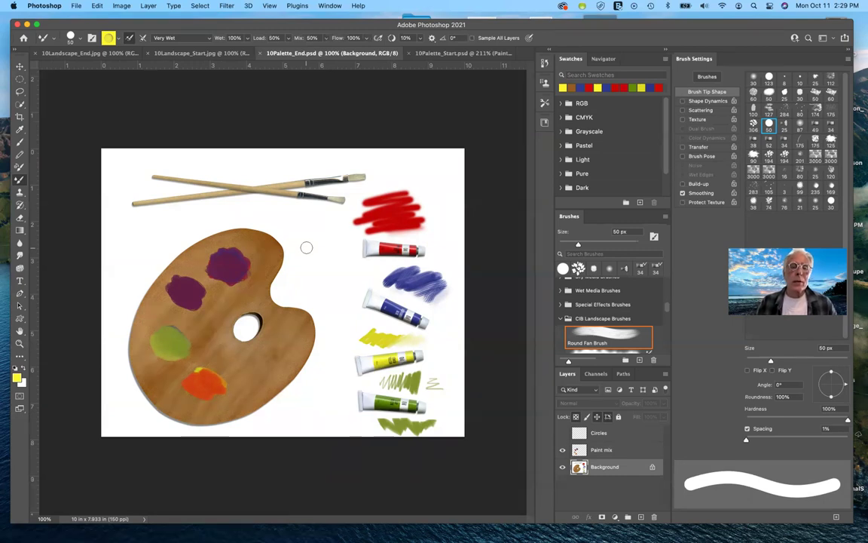
pyautogui.scroll(3, 306, 247)
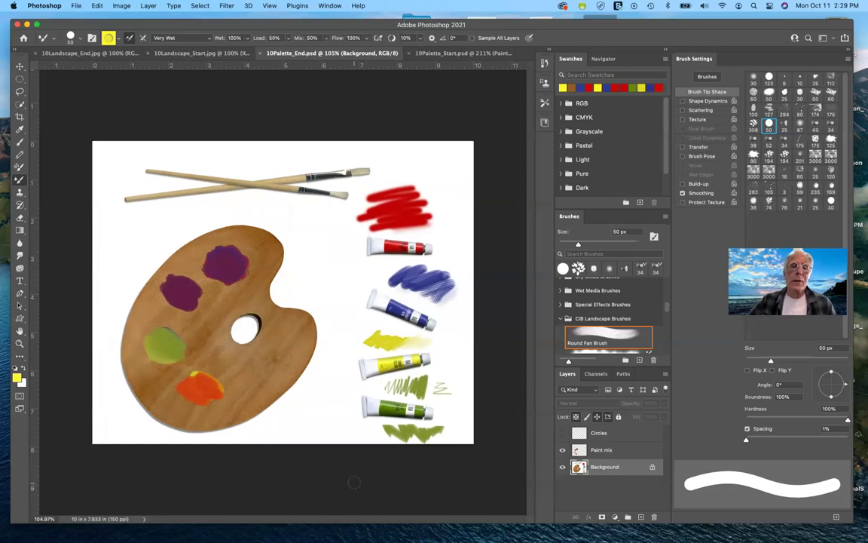
# Step: Review the finished painting in 10Landscape_End.jpg and switch to 10Landscape_Start.jpg, looking through the available brush presets
pyautogui.click(92, 55)
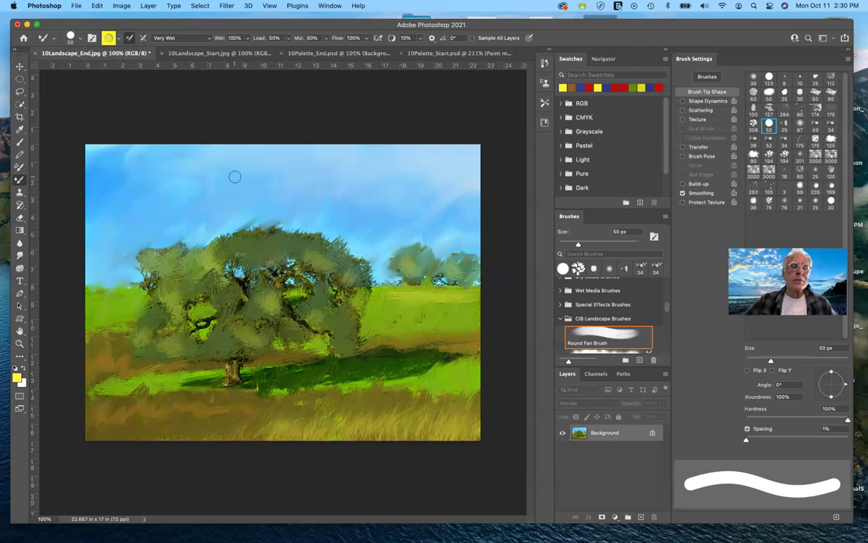
pyautogui.click(208, 53)
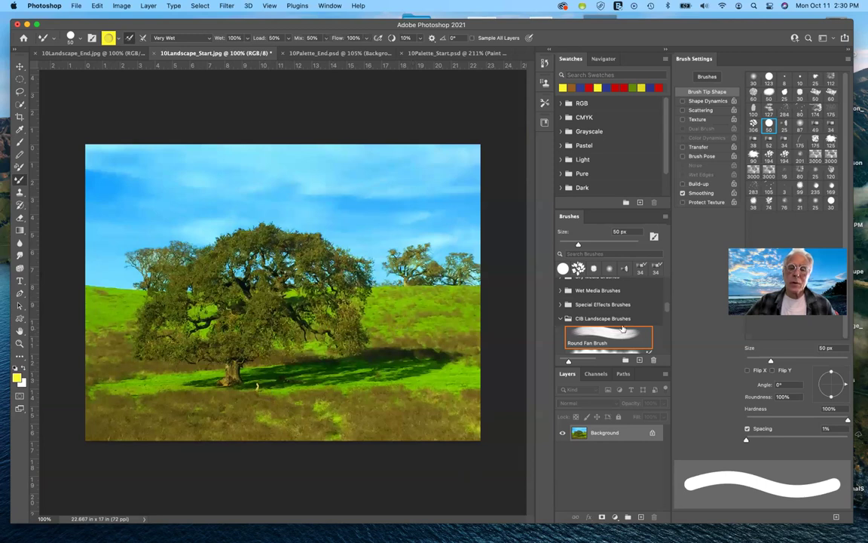
pyautogui.scroll(-2, 623, 328)
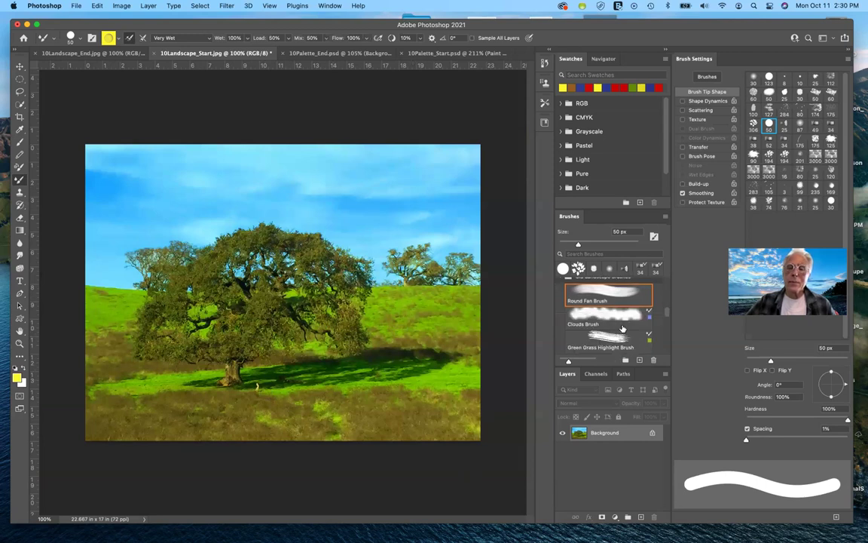
pyautogui.scroll(5, 622, 329)
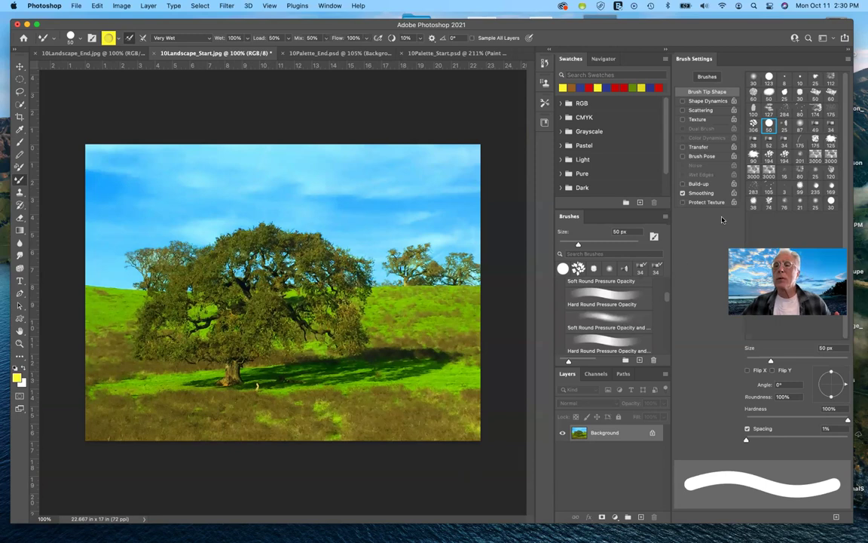
# Step: Look for CIB Landscape Brushes.abr in the Lesson10 folder of the brush import dialog, without importing it
pyautogui.click(664, 218)
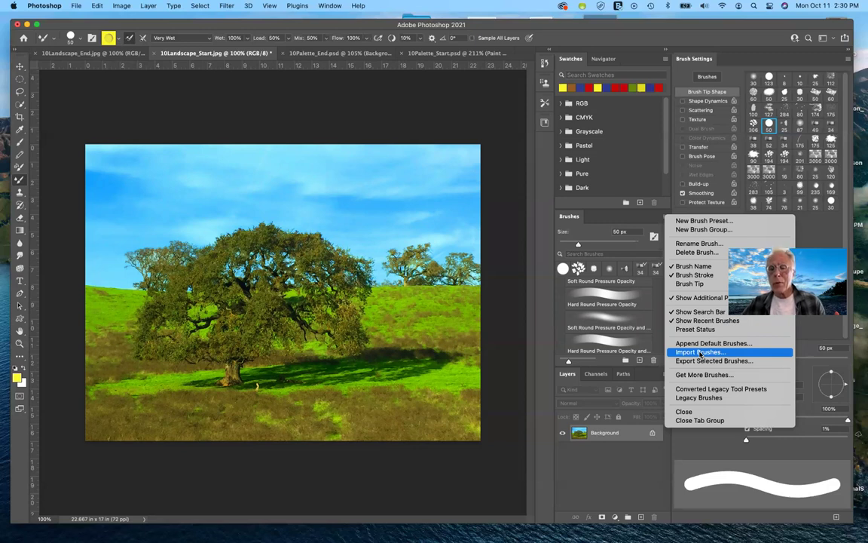
pyautogui.press('Escape')
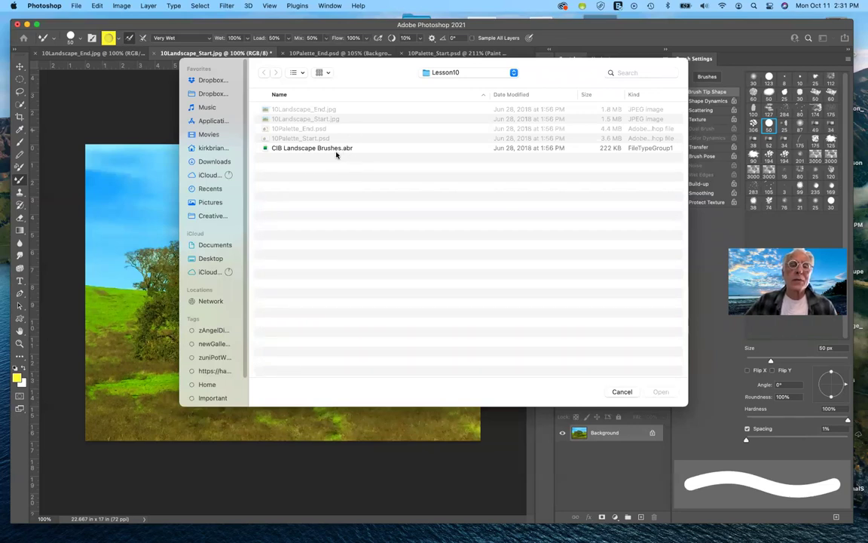
pyautogui.click(622, 392)
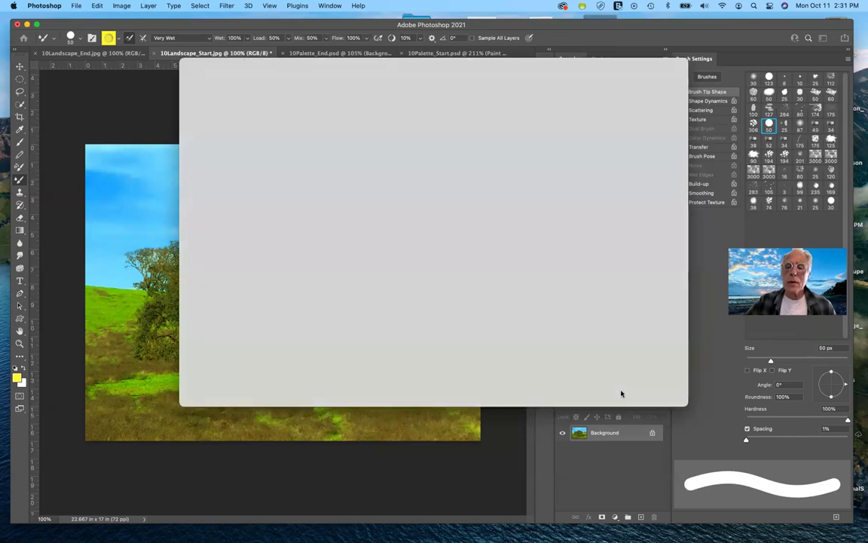
# Step: Look through the brush preset list from the General Brushes down to the CIB Landscape Brushes group
pyautogui.scroll(-3, 623, 318)
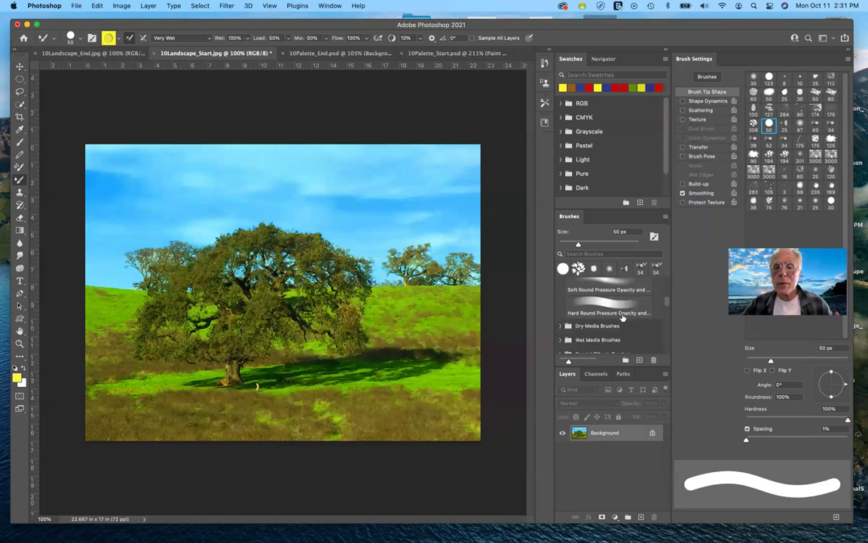
pyautogui.scroll(-1, 622, 318)
pyautogui.scroll(5, 623, 318)
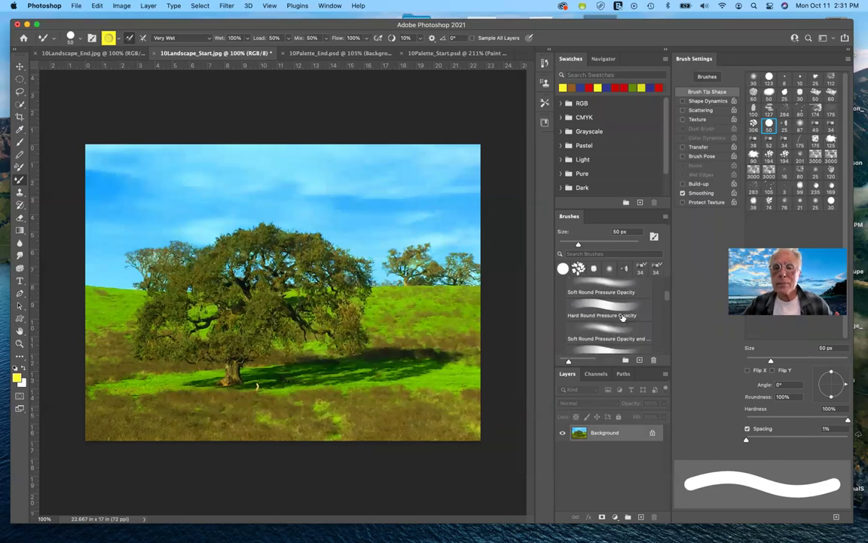
pyautogui.scroll(-4, 623, 318)
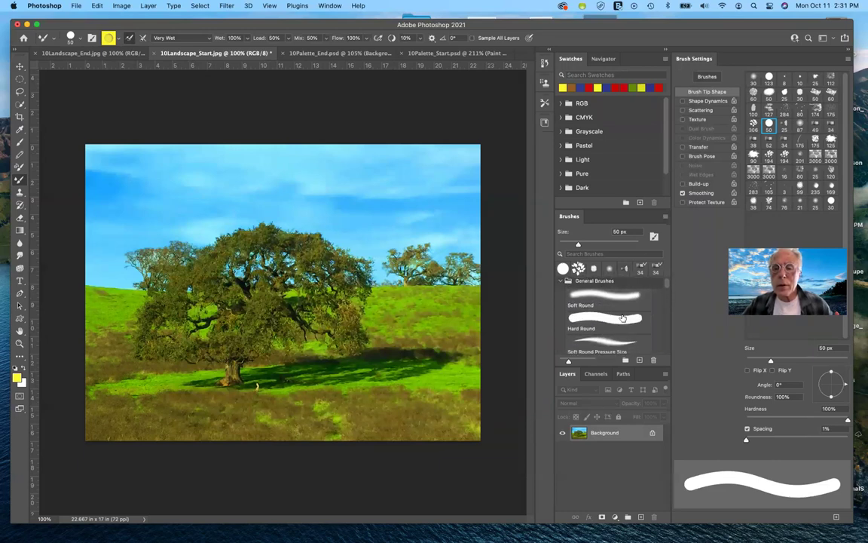
pyautogui.scroll(-4, 623, 318)
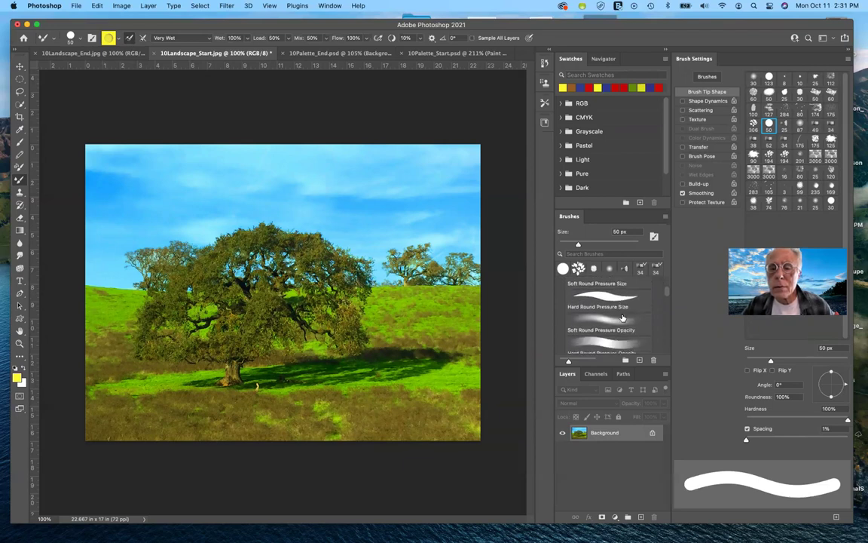
pyautogui.scroll(-2, 623, 318)
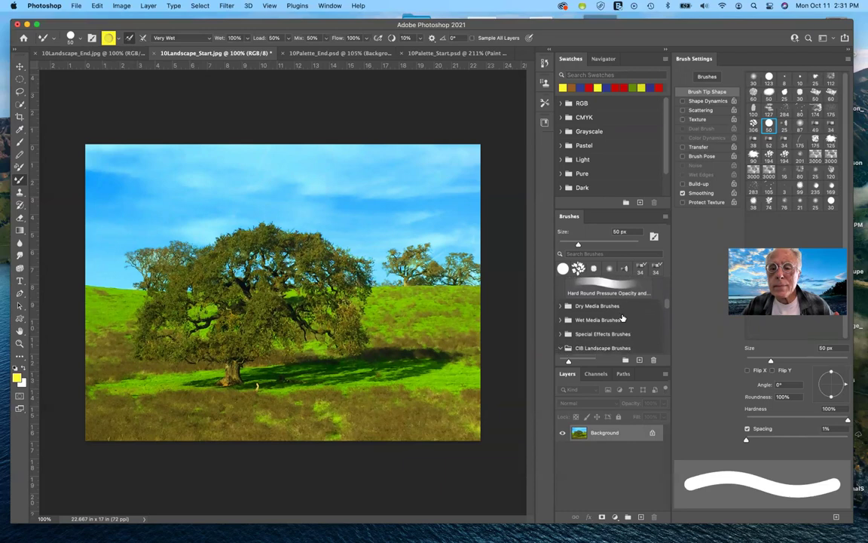
pyautogui.scroll(-1, 586, 341)
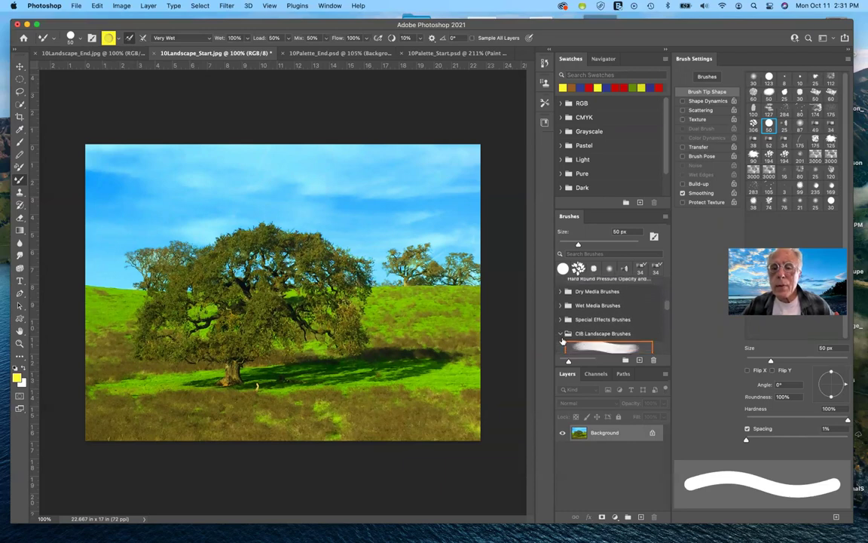
pyautogui.scroll(-2, 608, 340)
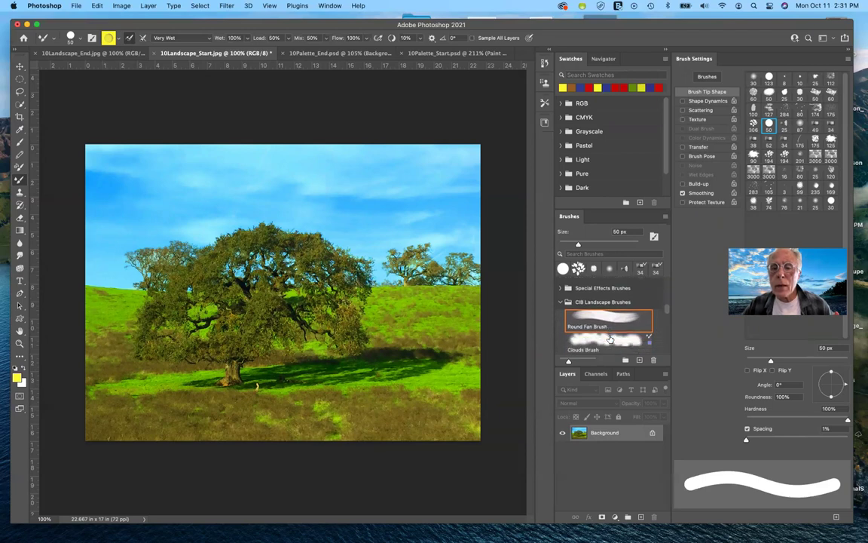
pyautogui.scroll(-1, 612, 331)
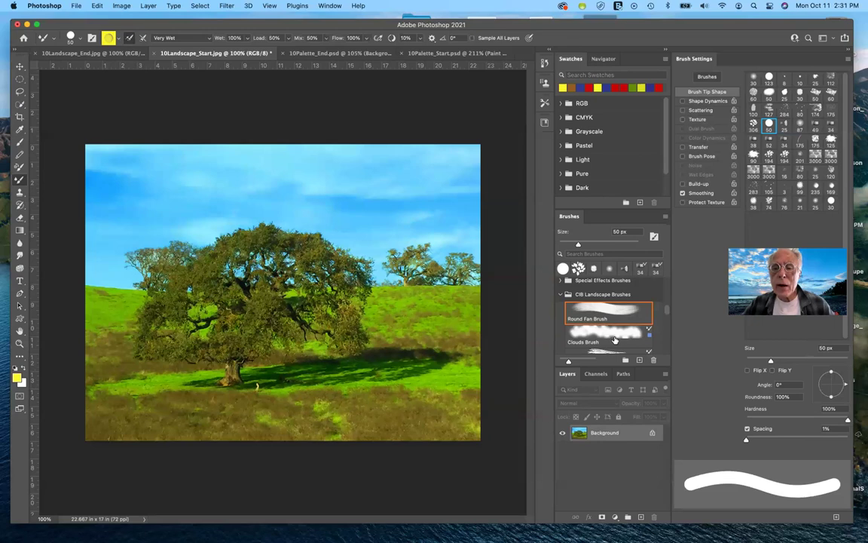
# Step: Try selecting the Clouds, Green Grass Highlight and Foreground Tree brush presets in turn from the CIB Landscape Brushes group
pyautogui.click(616, 338)
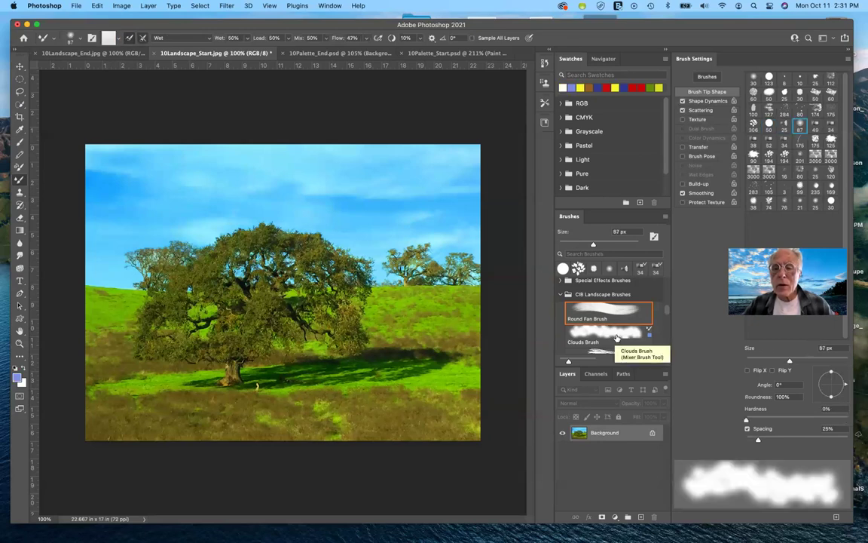
pyautogui.scroll(-1, 616, 338)
pyautogui.click(615, 336)
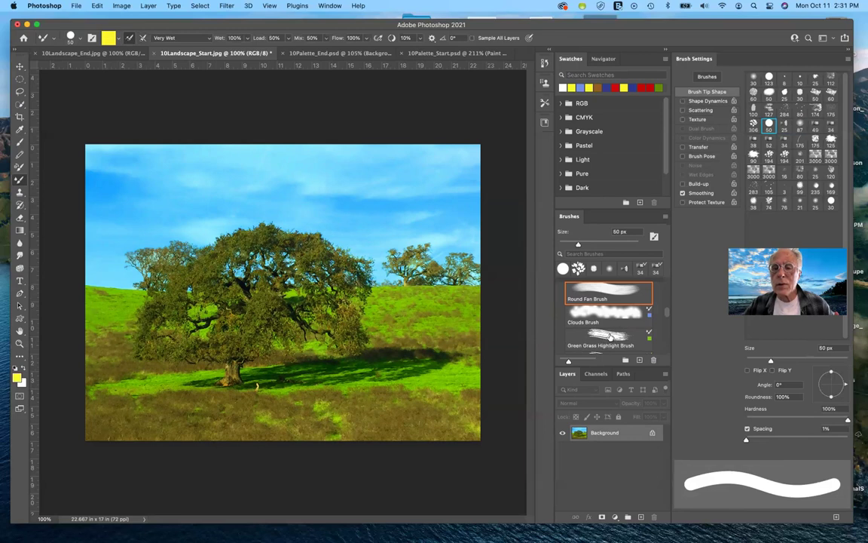
pyautogui.click(611, 337)
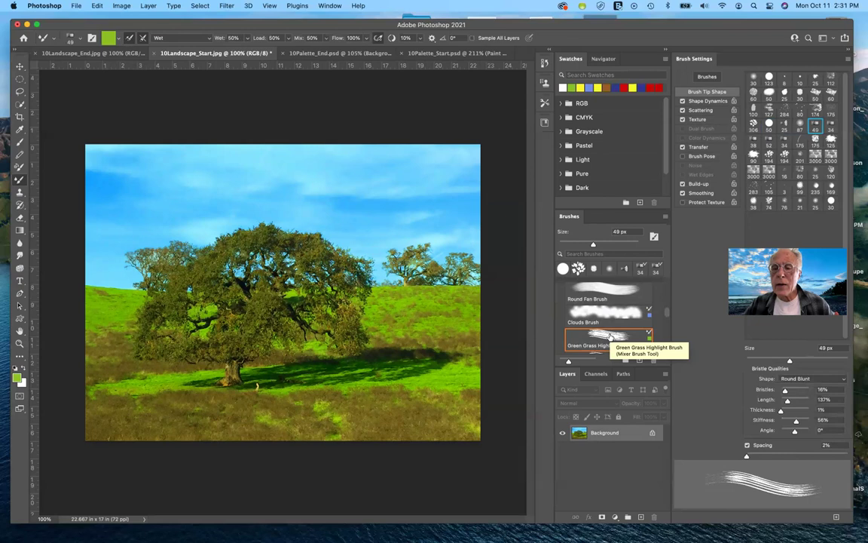
pyautogui.scroll(-1, 610, 337)
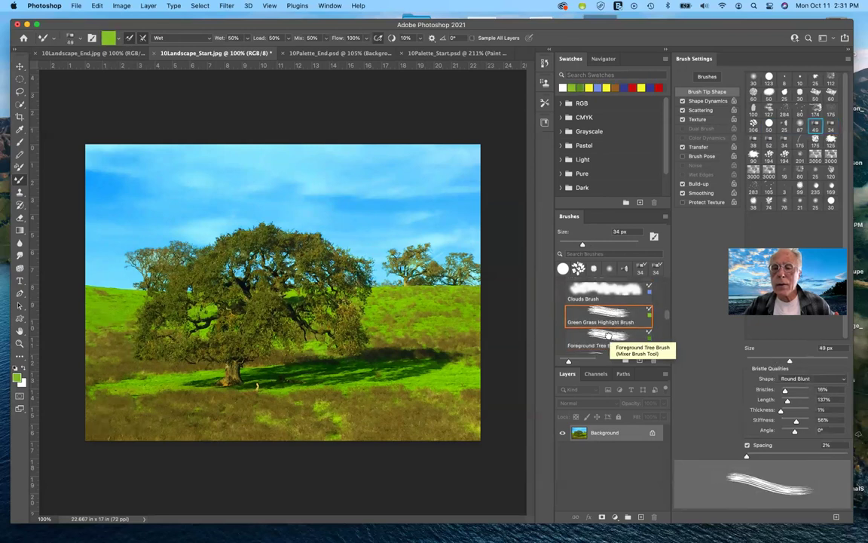
pyautogui.click(609, 337)
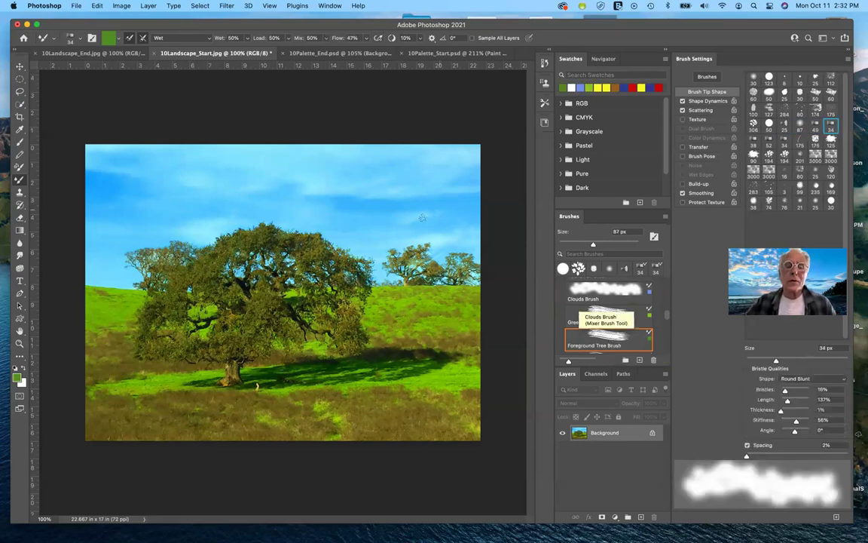
# Step: Choose the Clouds Brush from the CIB Landscape Brushes group and blend the clouds in the sky with it
pyautogui.scroll(2, 618, 327)
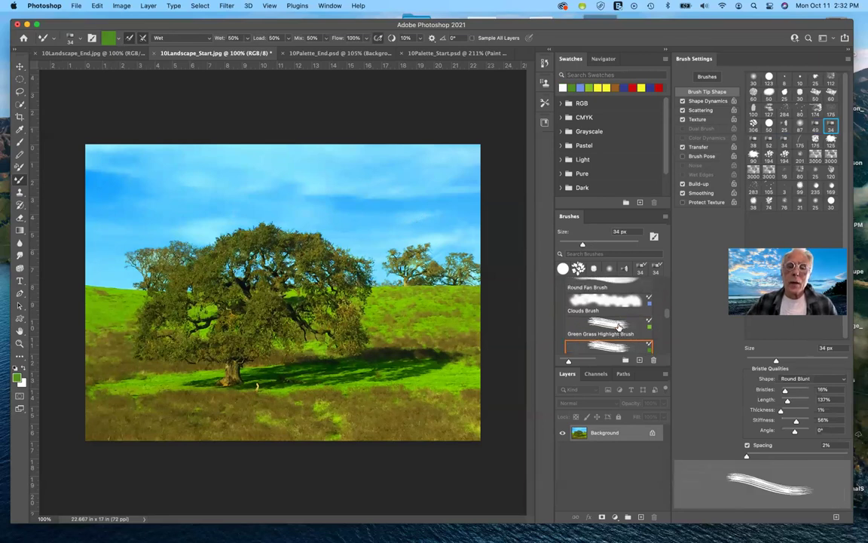
pyautogui.scroll(5, 618, 328)
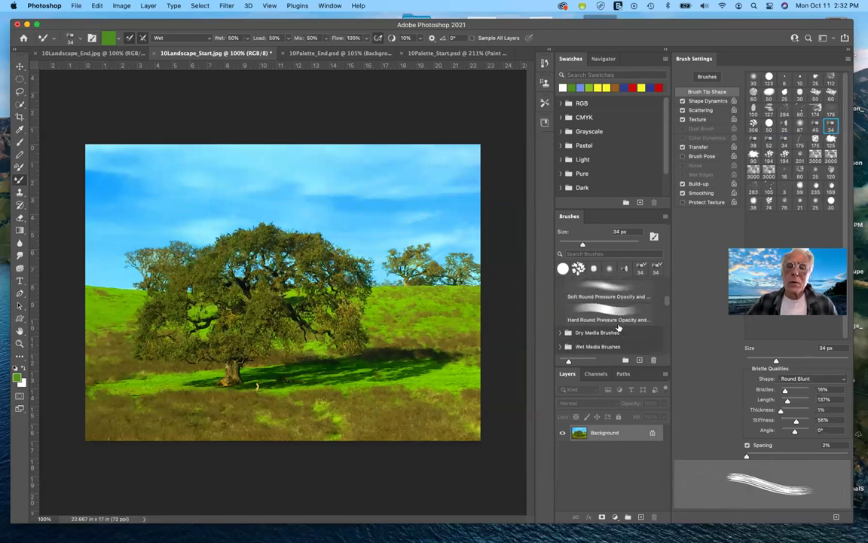
pyautogui.scroll(3, 619, 328)
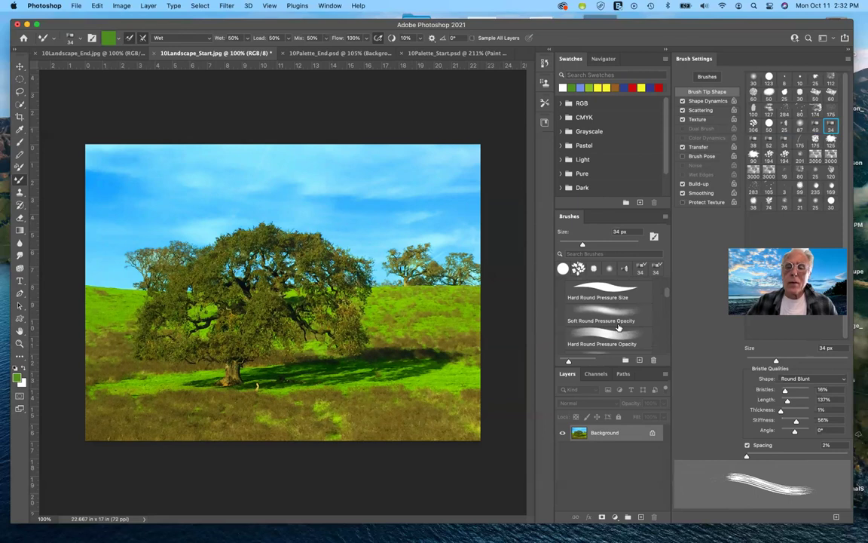
pyautogui.scroll(-3, 618, 328)
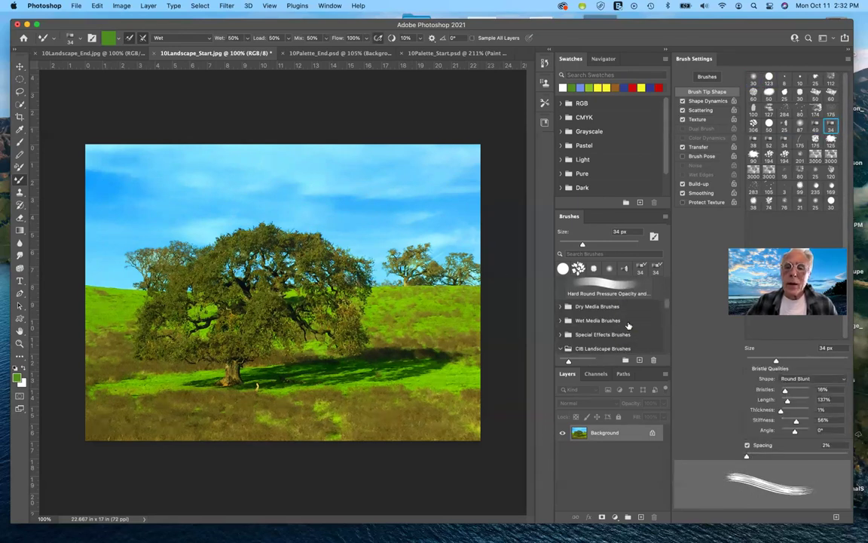
pyautogui.scroll(1, 627, 323)
pyautogui.scroll(1, 627, 323)
pyautogui.scroll(2, 625, 324)
pyautogui.scroll(-5, 623, 329)
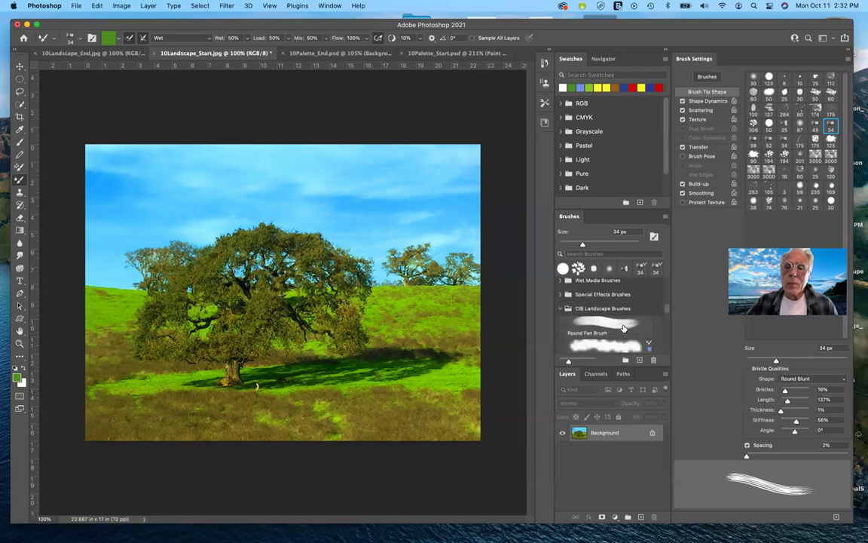
pyautogui.scroll(-2, 624, 328)
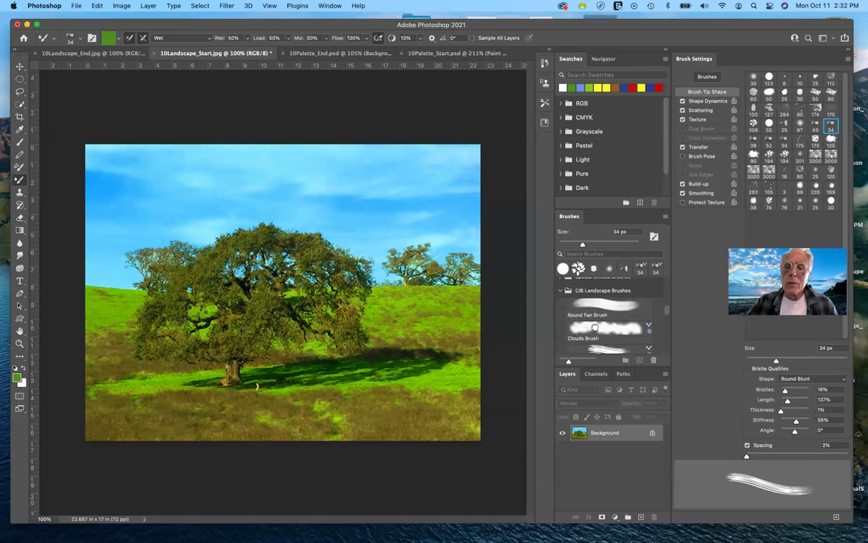
pyautogui.click(595, 327)
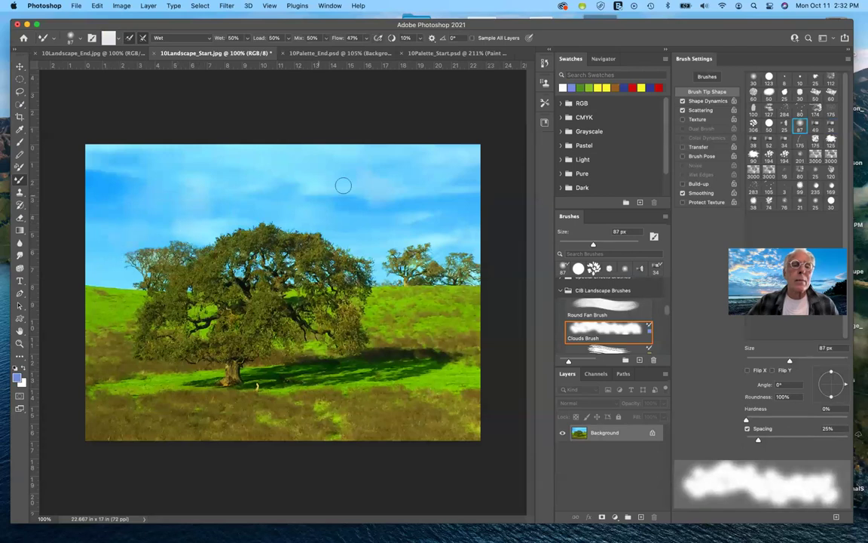
# Step: Choose the Round Fan Brush and set the Mixer Brush blending combination to Dry
pyautogui.click(622, 309)
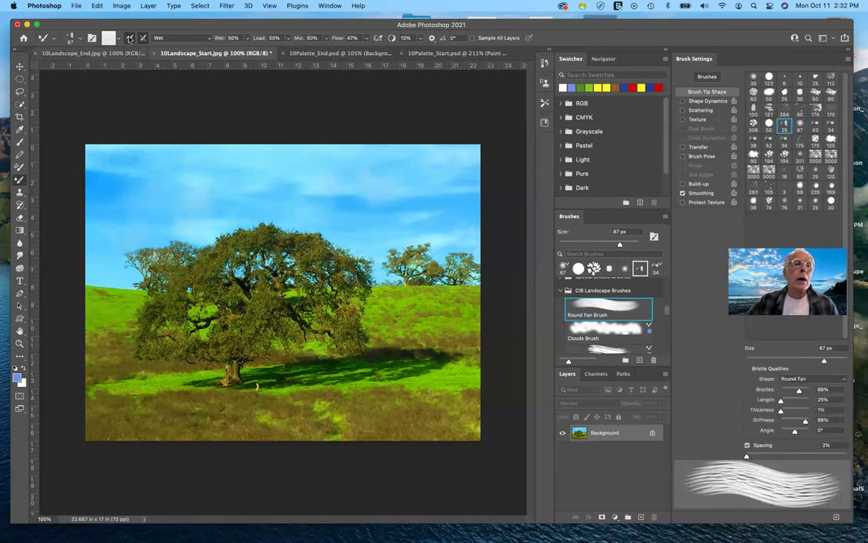
pyautogui.click(171, 39)
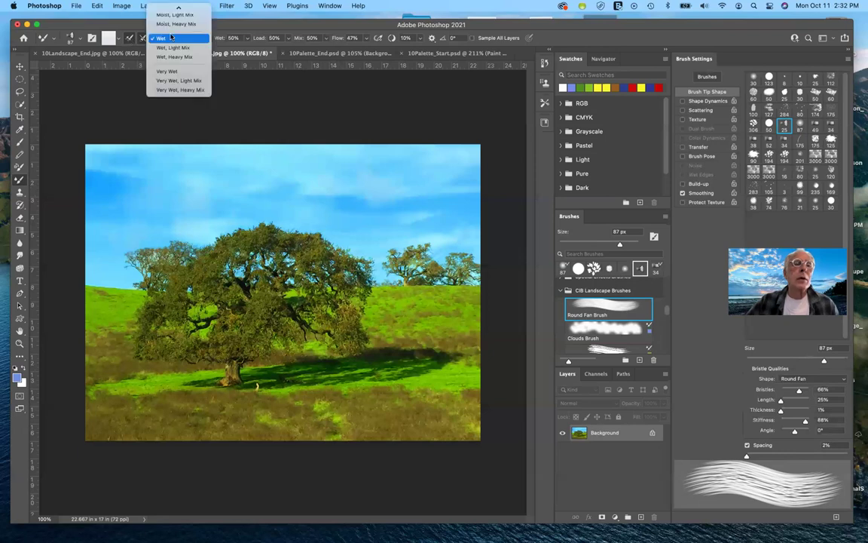
pyautogui.moveTo(169, 9)
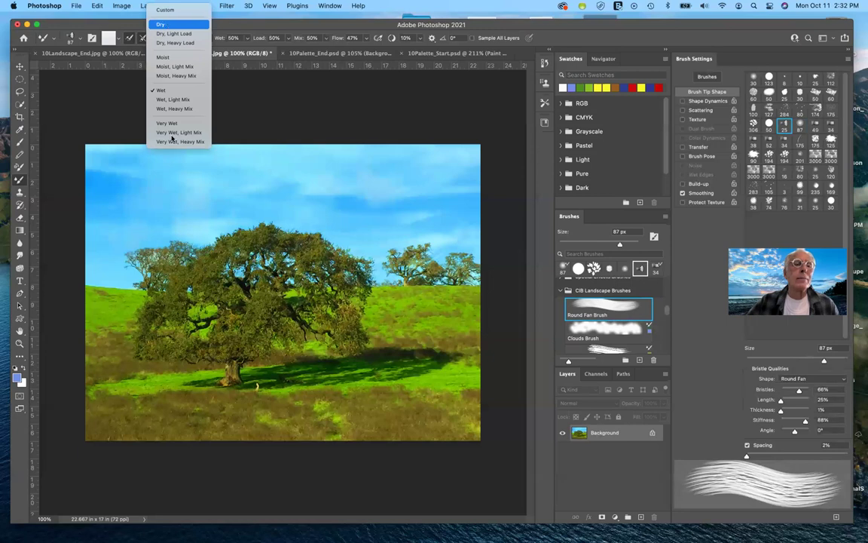
pyautogui.press('Return')
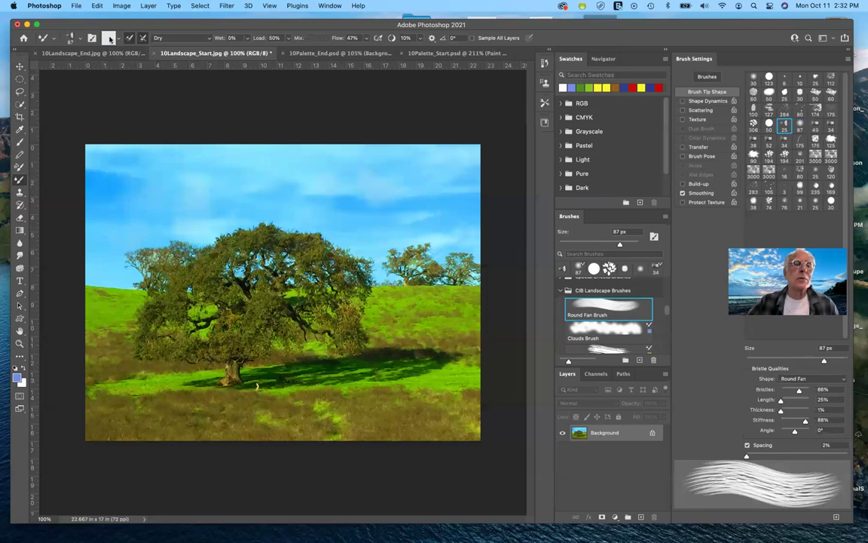
# Step: Set the blending combination to Wet and smear the treetops up into the sky with the Round Fan Brush
pyautogui.click(165, 39)
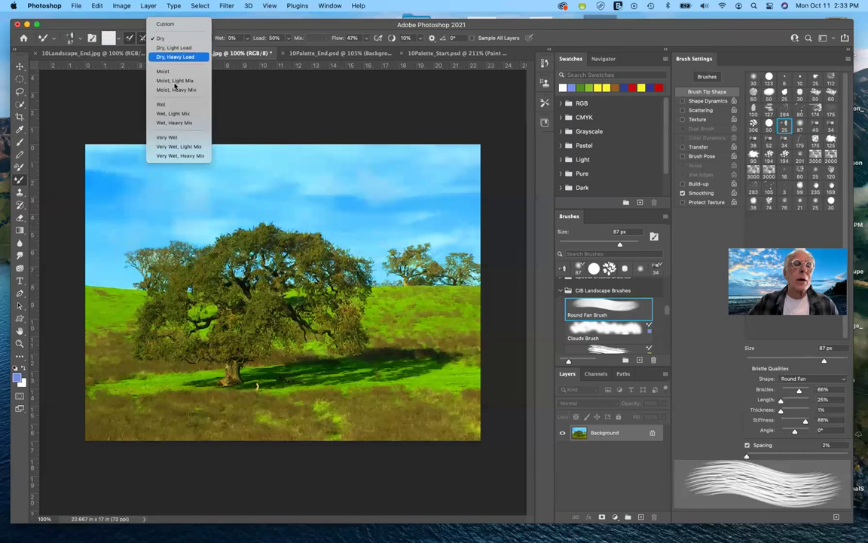
pyautogui.click(160, 77)
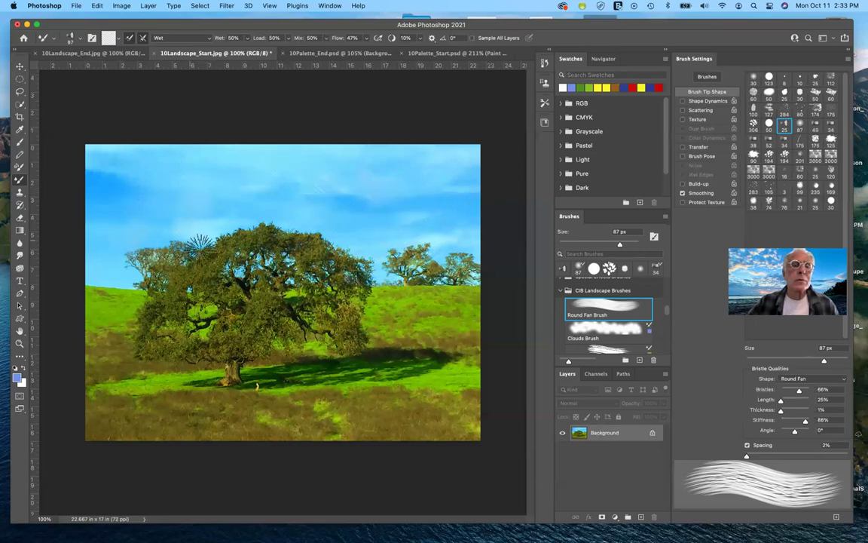
pyautogui.moveTo(228, 183); pyautogui.dragTo(228, 222)
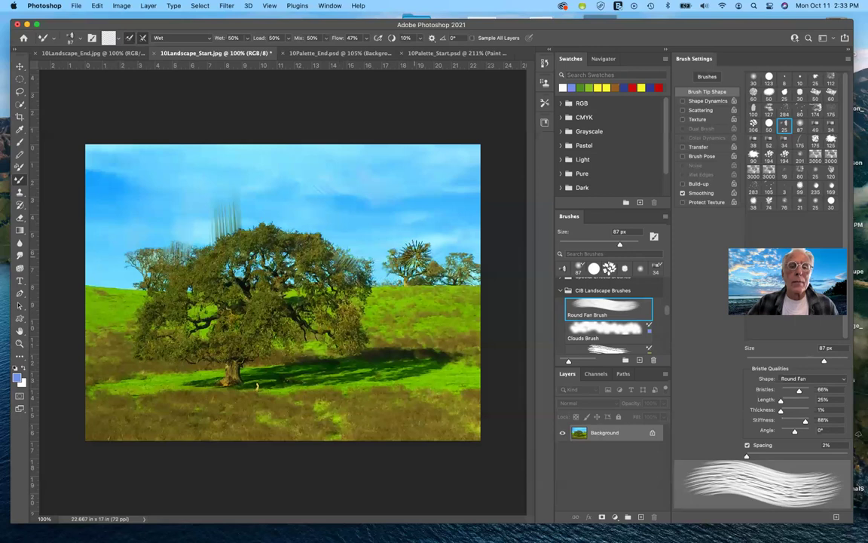
pyautogui.click(413, 242)
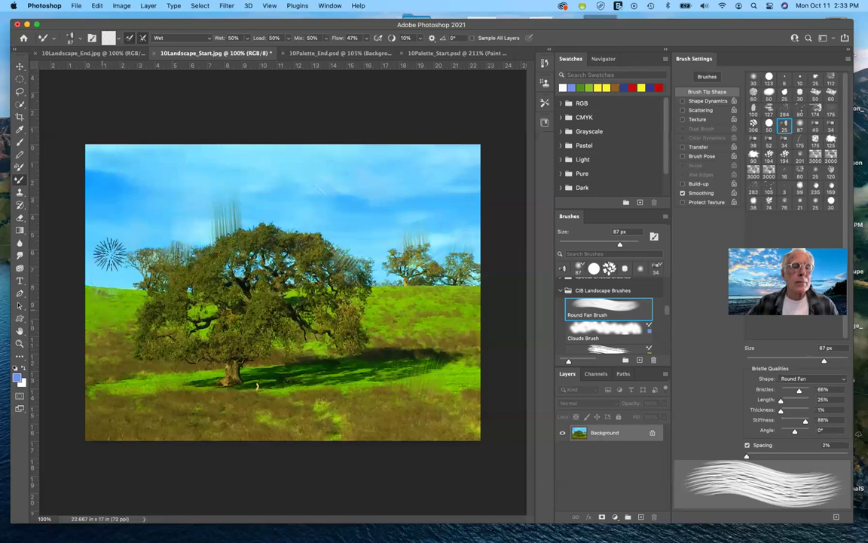
# Step: Choose the Green Grass Highlight Brush, turn off loading after each stroke, and blend short strokes into the sky and grass
pyautogui.scroll(-1, 609, 343)
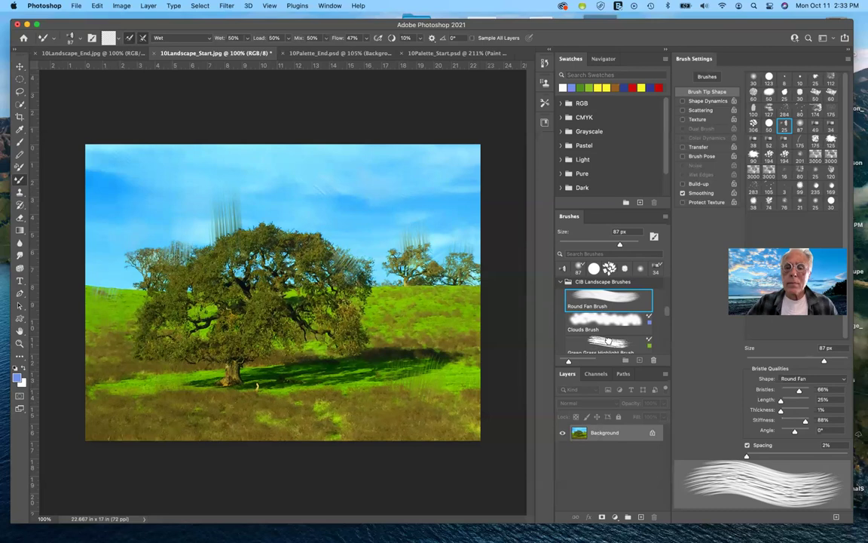
pyautogui.click(609, 345)
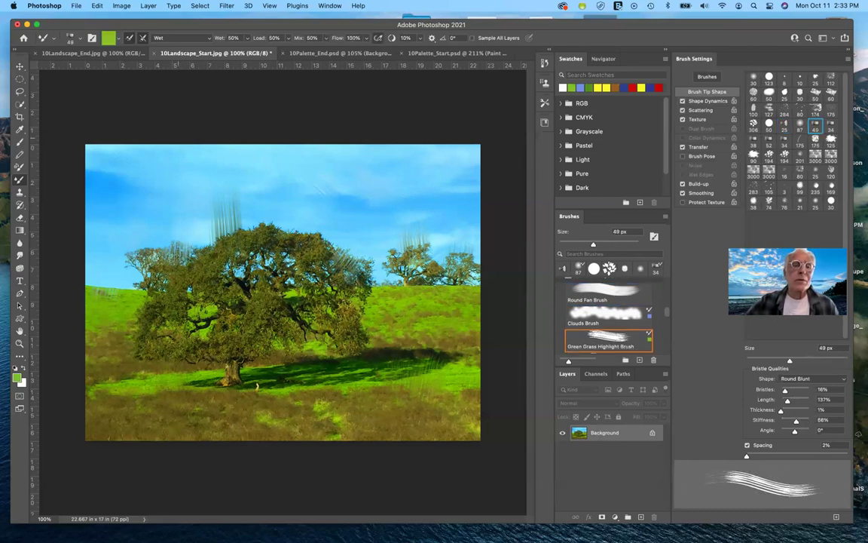
pyautogui.click(129, 39)
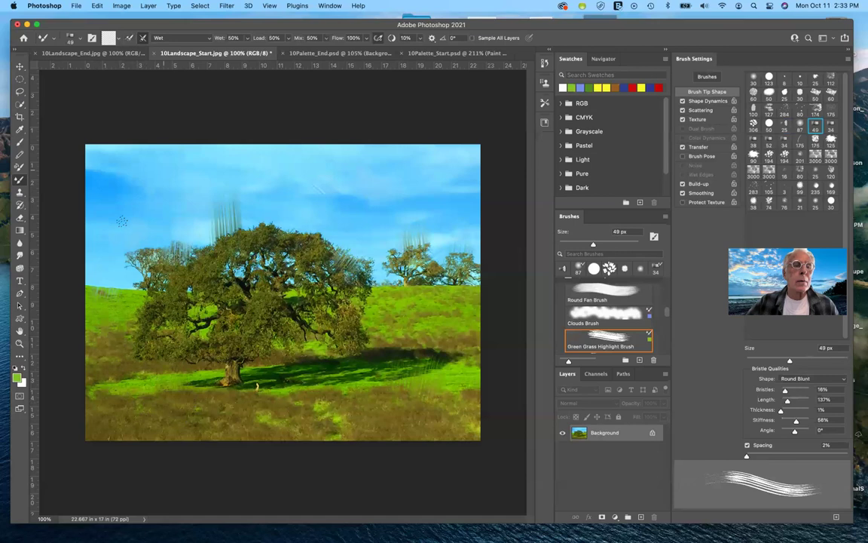
pyautogui.click(111, 186)
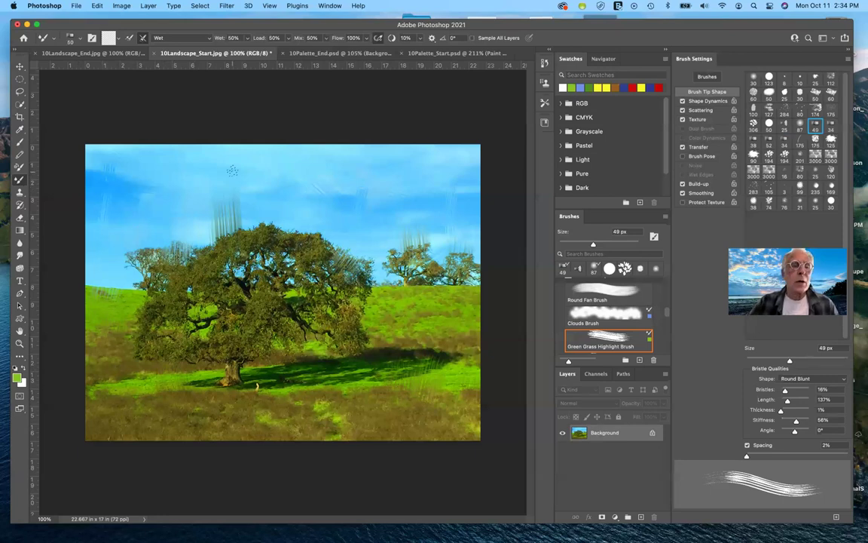
# Step: Enlarge the Green Grass Highlight Brush to 100 px and blend textured strokes into the sky
pyautogui.press(']')
pyautogui.press(']')
pyautogui.press(']')
pyautogui.press(']')
pyautogui.press(']')
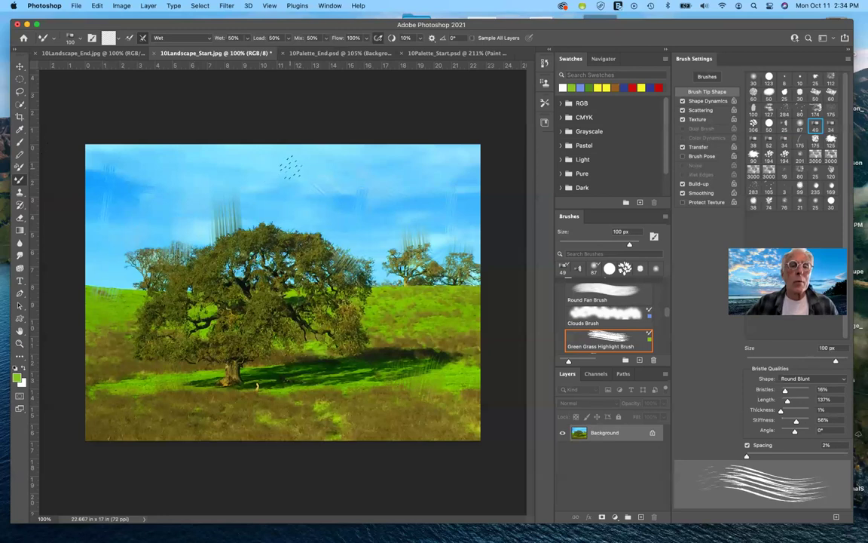
pyautogui.click(360, 170)
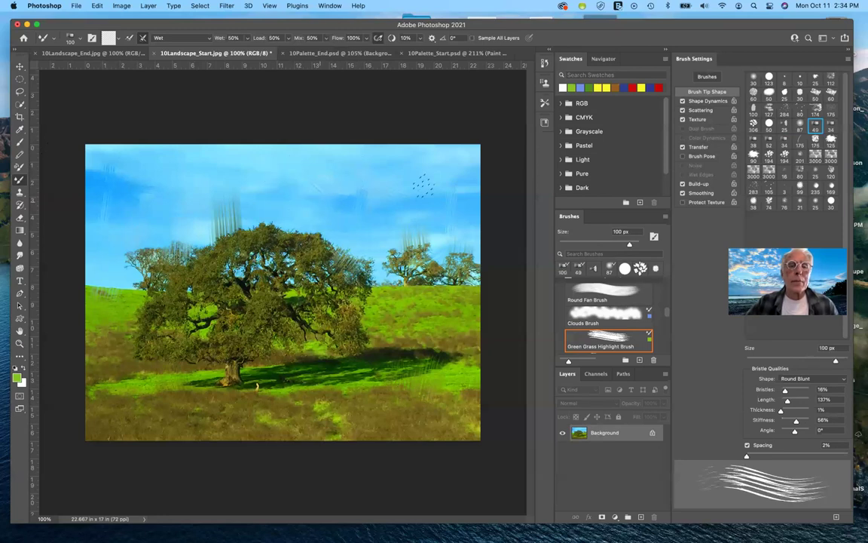
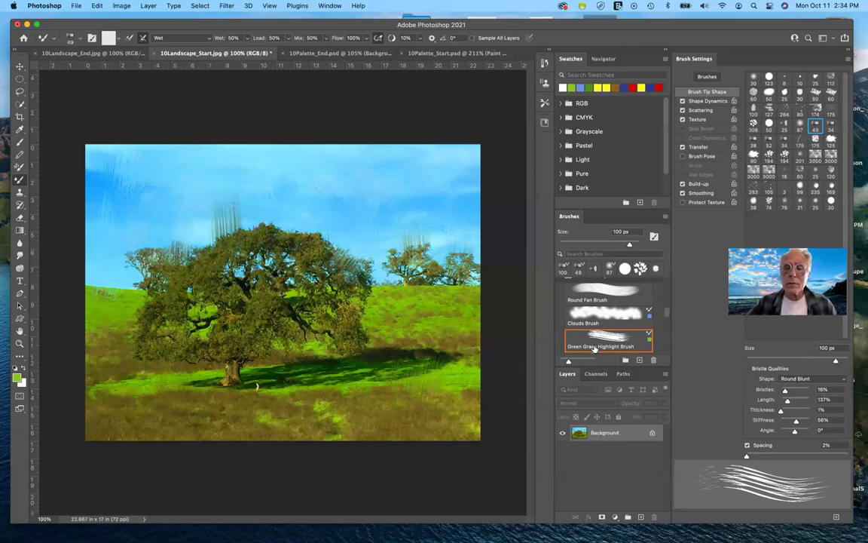
pyautogui.click(595, 347)
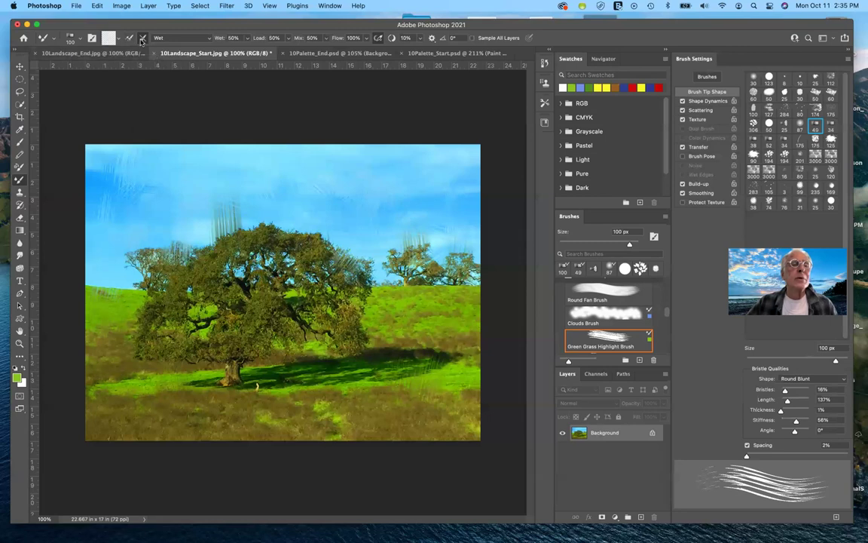
pyautogui.click(143, 38)
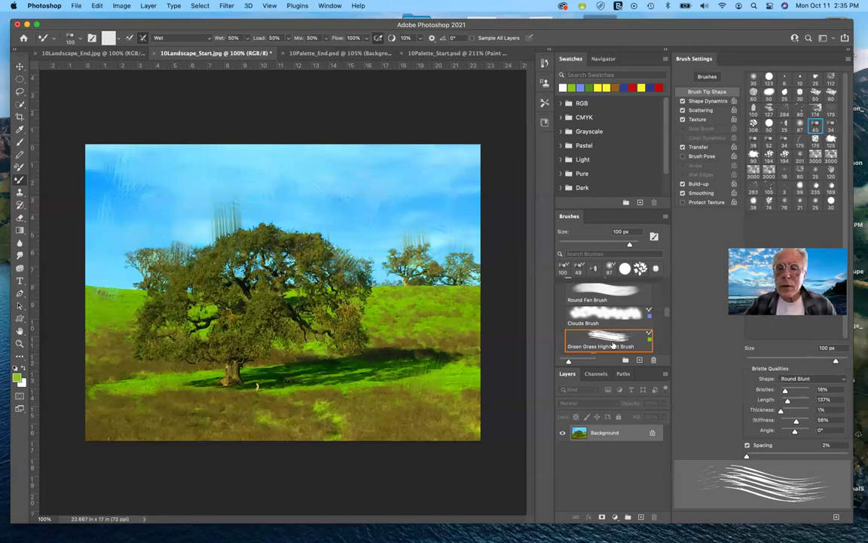
# Step: Choose the Brown Grass Brush from the CIB Landscape Brushes group
pyautogui.scroll(-2, 607, 339)
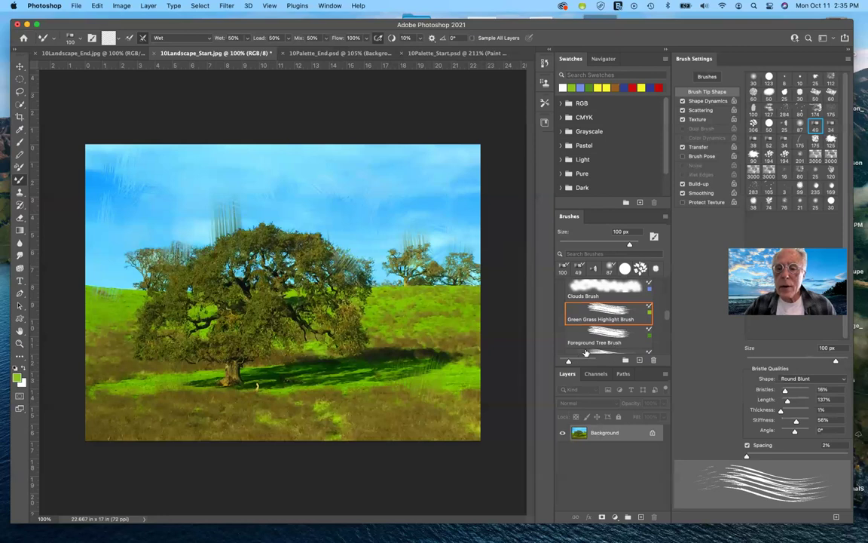
pyautogui.scroll(-2, 635, 345)
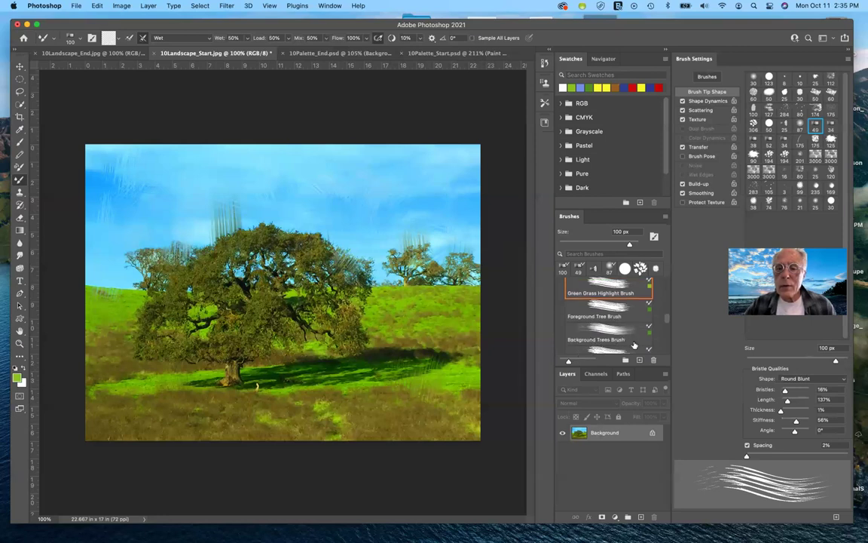
pyautogui.scroll(-2, 630, 343)
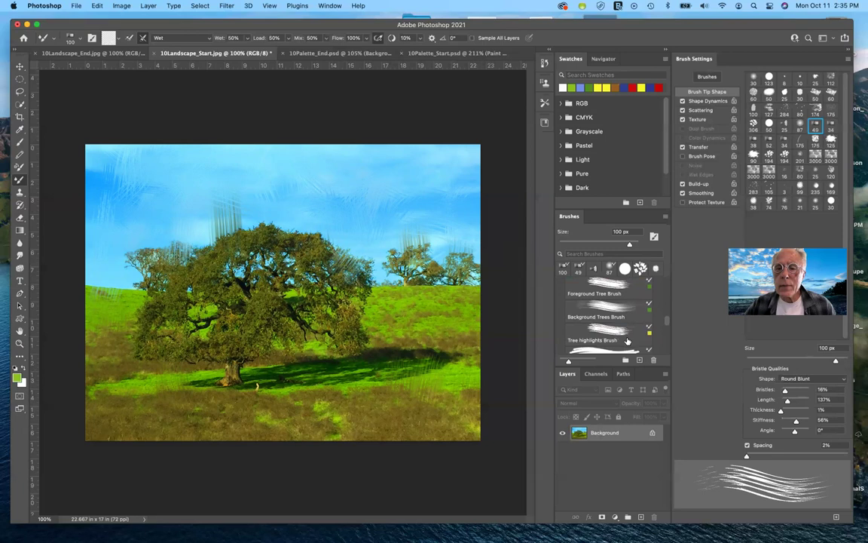
pyautogui.scroll(-2, 625, 340)
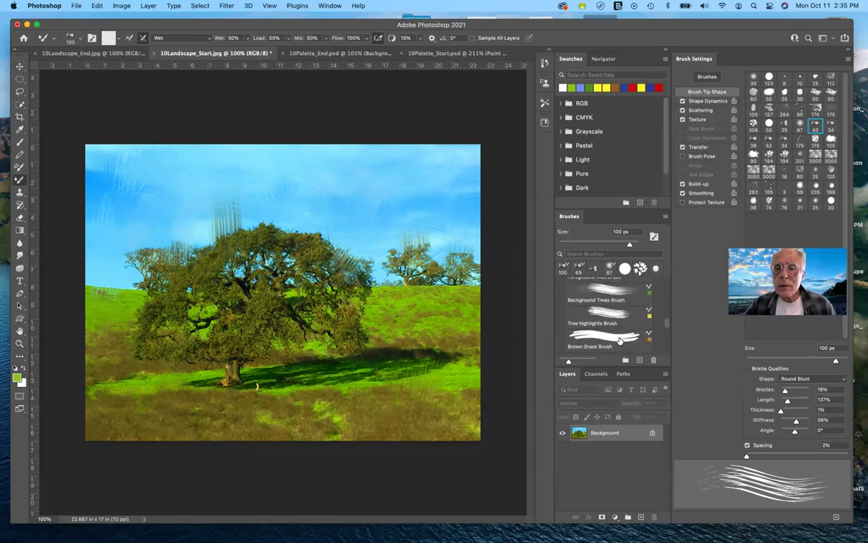
pyautogui.scroll(-1, 614, 337)
pyautogui.click(601, 330)
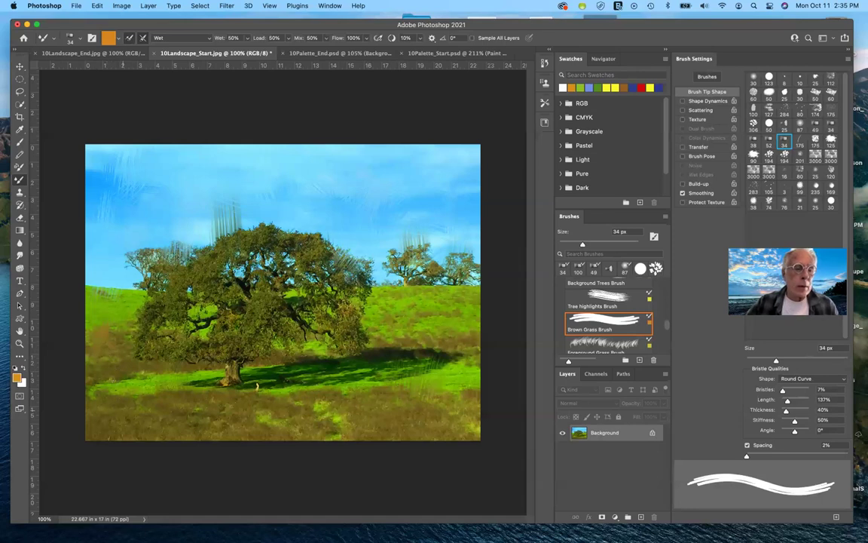
# Step: Paint overlapping orange-brown strokes over the dry grass on the left side of the landscape and in the foreground below the trunk
pyautogui.scroll(3, 256, 386)
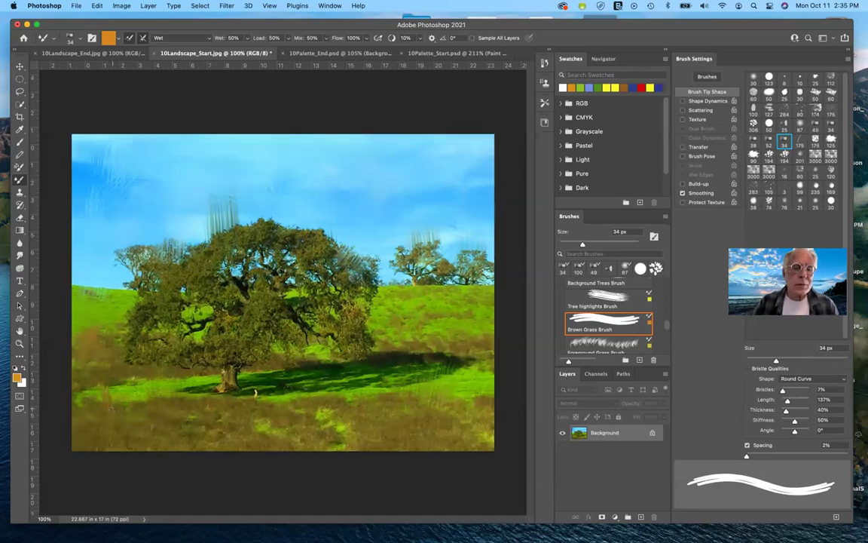
pyautogui.hscroll(-5, 112, 408)
pyautogui.scroll(-2, 112, 408)
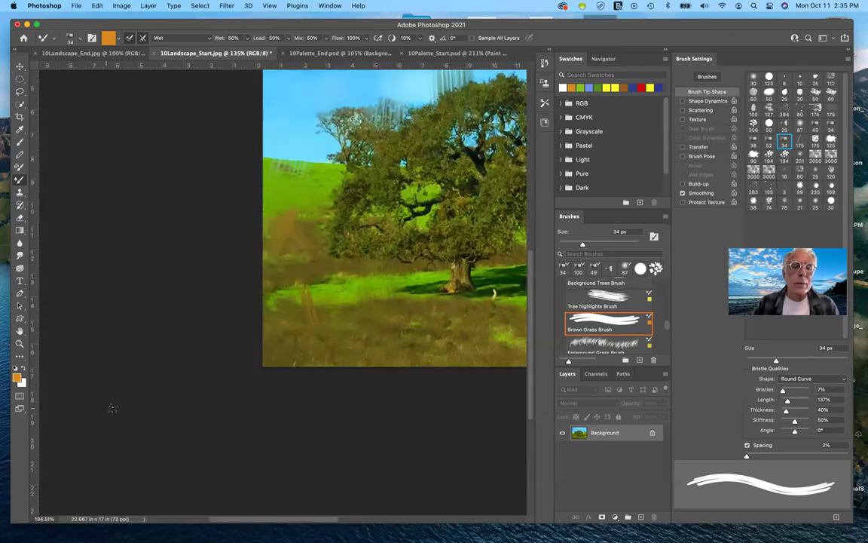
pyautogui.hscroll(4, 91, 258)
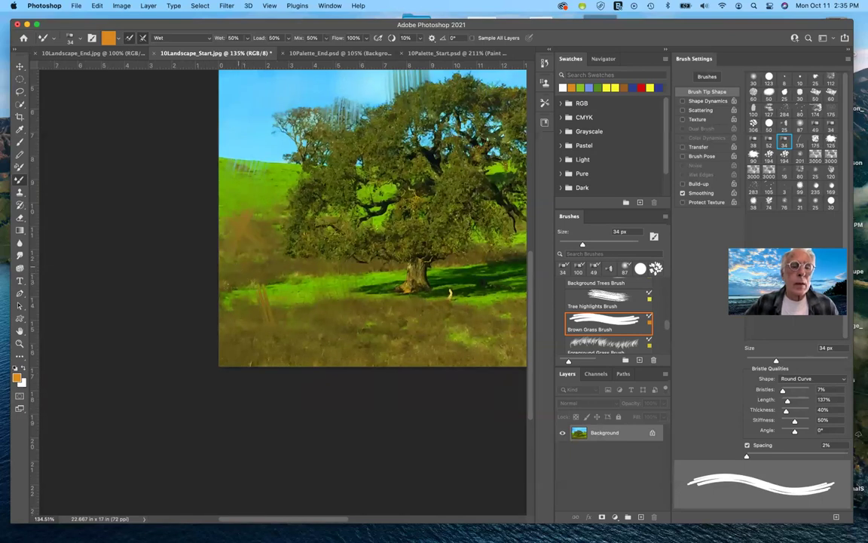
pyautogui.moveTo(239, 258); pyautogui.dragTo(220, 290)
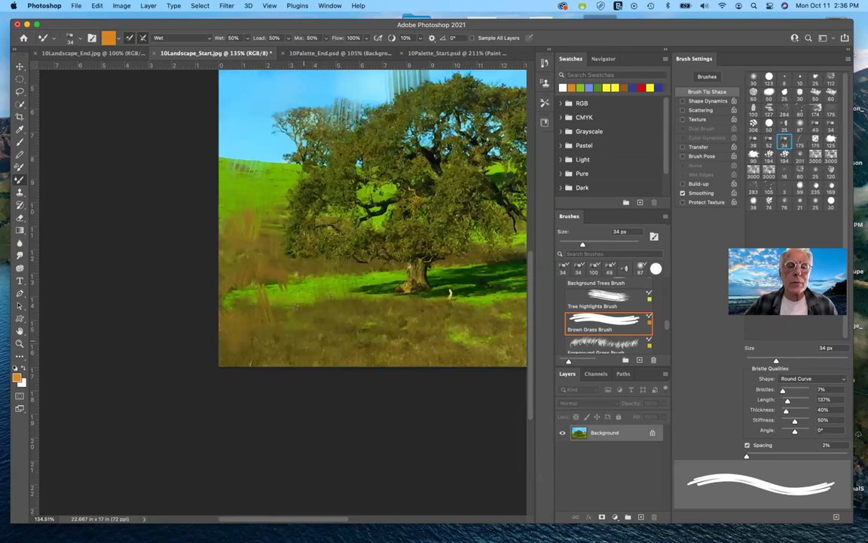
pyautogui.moveTo(272, 305); pyautogui.dragTo(269, 287)
pyautogui.moveTo(301, 323); pyautogui.dragTo(301, 309)
pyautogui.moveTo(242, 322)
pyautogui.mouseDown()
pyautogui.moveTo(242, 297)
pyautogui.moveTo(234, 312)
pyautogui.moveTo(224, 297)
pyautogui.moveTo(220, 310)
pyautogui.mouseUp()
pyautogui.moveTo(260, 339); pyautogui.dragTo(372, 339)
pyautogui.moveTo(306, 318); pyautogui.dragTo(357, 326)
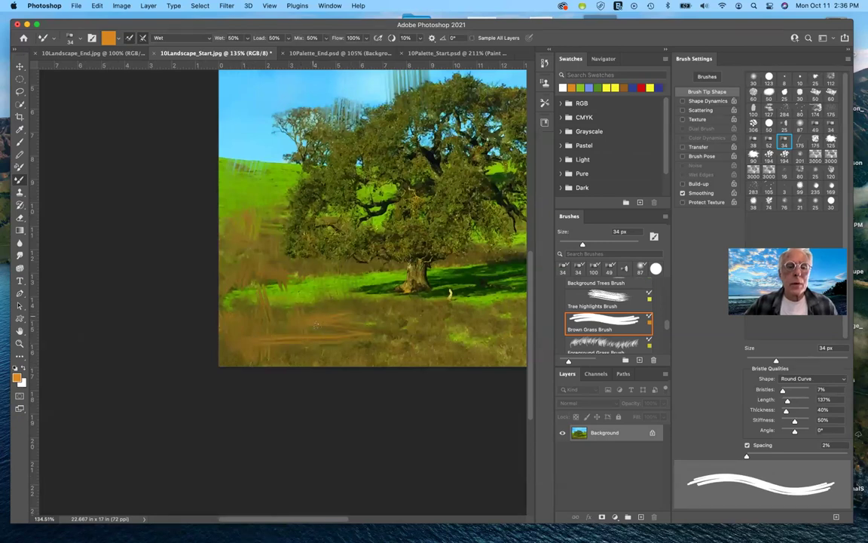
pyautogui.moveTo(324, 281)
pyautogui.mouseDown()
pyautogui.moveTo(256, 288)
pyautogui.moveTo(277, 320)
pyautogui.moveTo(377, 347)
pyautogui.mouseUp()
pyautogui.moveTo(343, 309); pyautogui.dragTo(283, 324)
pyautogui.moveTo(353, 300)
pyautogui.mouseDown()
pyautogui.moveTo(347, 279)
pyautogui.moveTo(382, 309)
pyautogui.mouseUp()
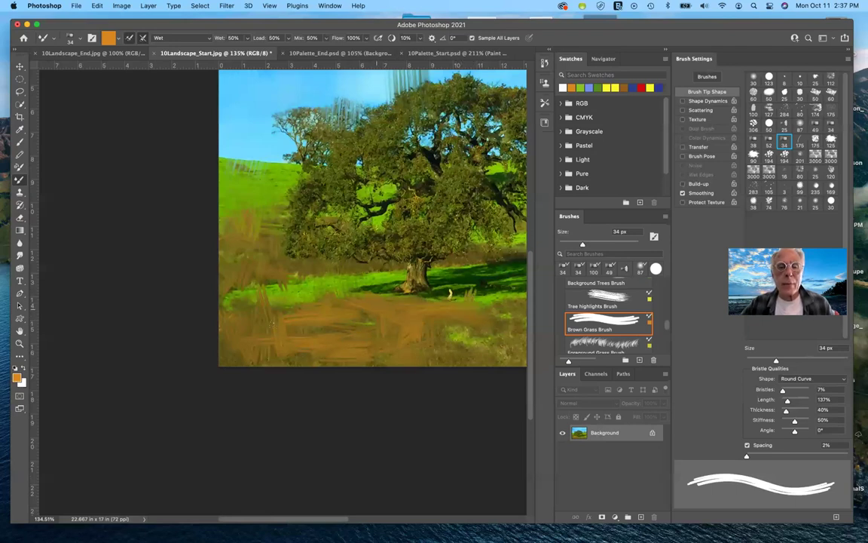
pyautogui.moveTo(271, 321)
pyautogui.mouseDown()
pyautogui.moveTo(332, 283)
pyautogui.moveTo(325, 305)
pyautogui.moveTo(440, 353)
pyautogui.mouseUp()
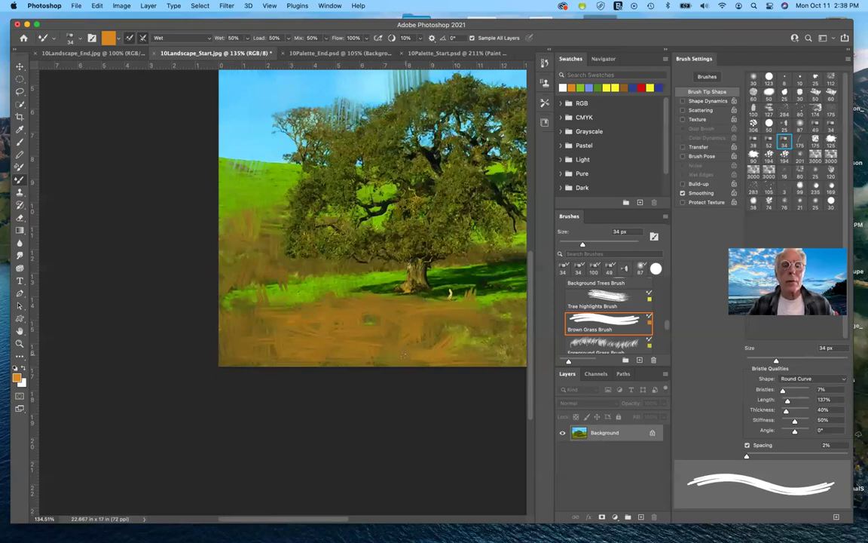
# Step: Extend the orange-brown strokes to the right across the middle of the foreground grass
pyautogui.hscroll(5, 404, 355)
pyautogui.hscroll(3, 279, 219)
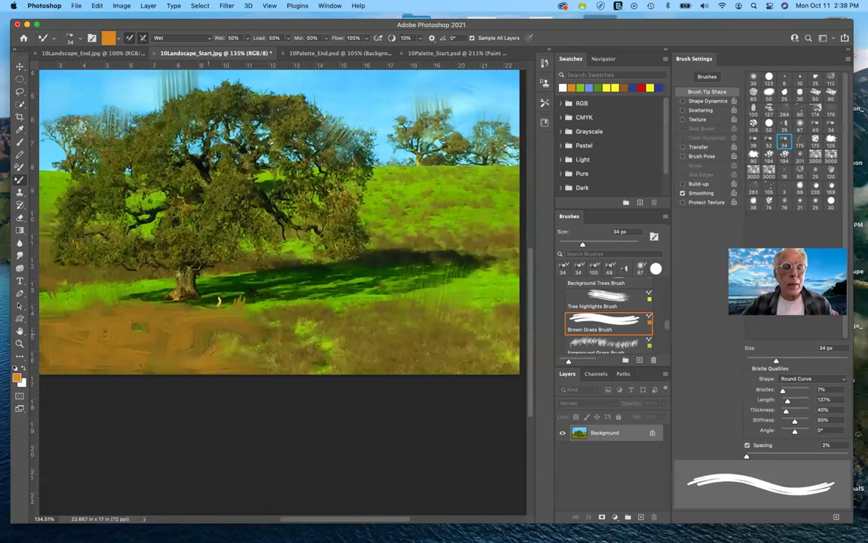
pyautogui.moveTo(216, 343); pyautogui.dragTo(265, 335)
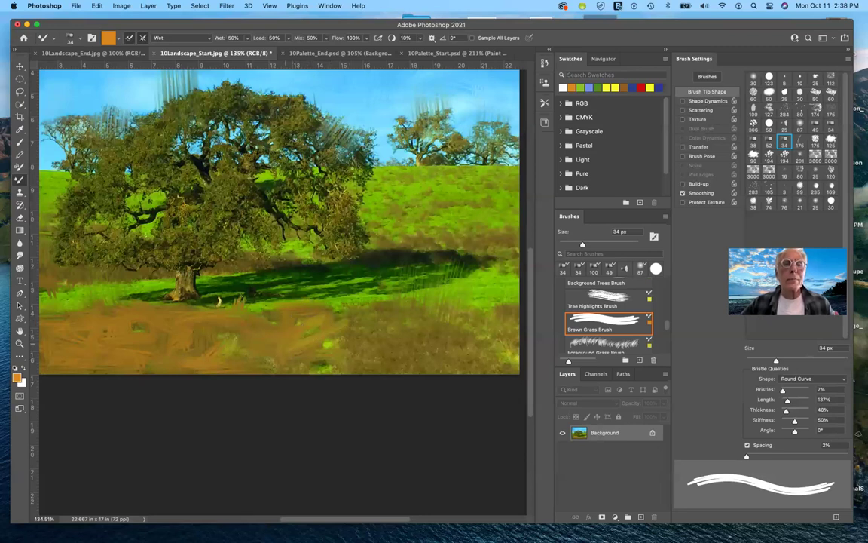
# Step: Examine the finished painting in 10Landscape_End.jpg for reference and return to 10Landscape_Start.jpg
pyautogui.click(327, 53)
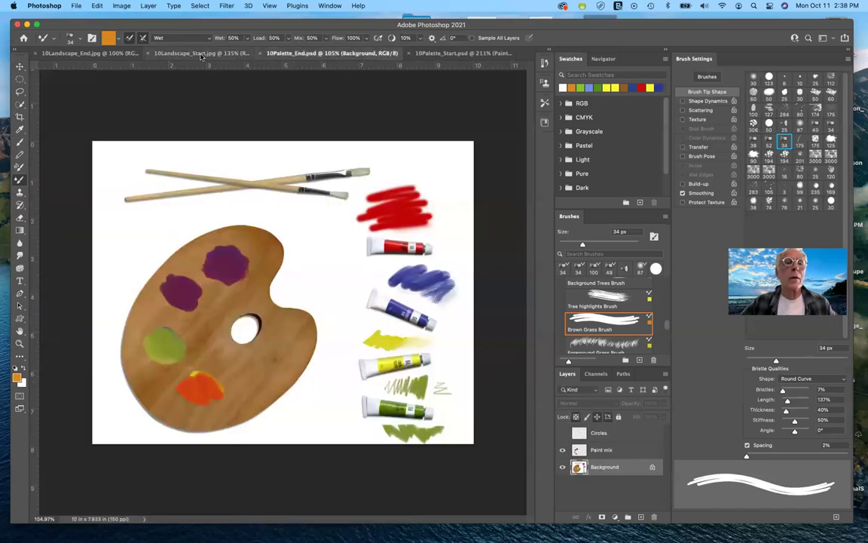
pyautogui.click(98, 54)
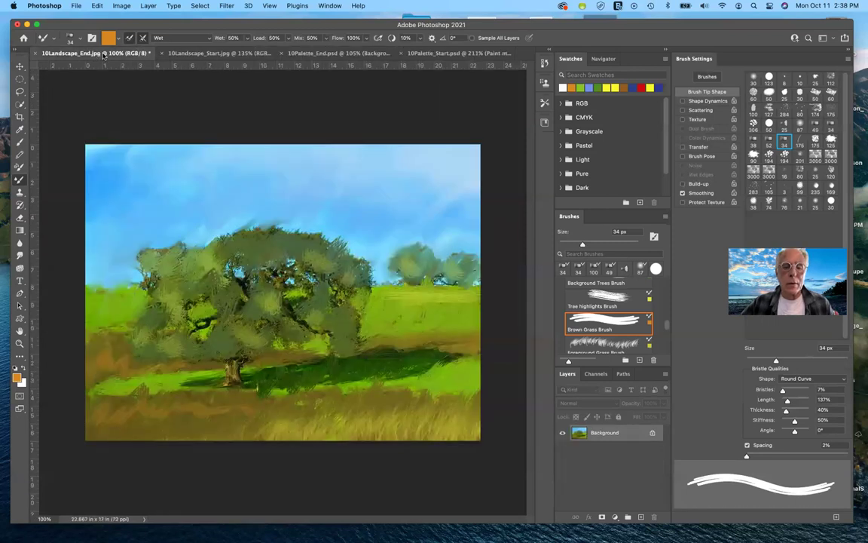
pyautogui.click(200, 54)
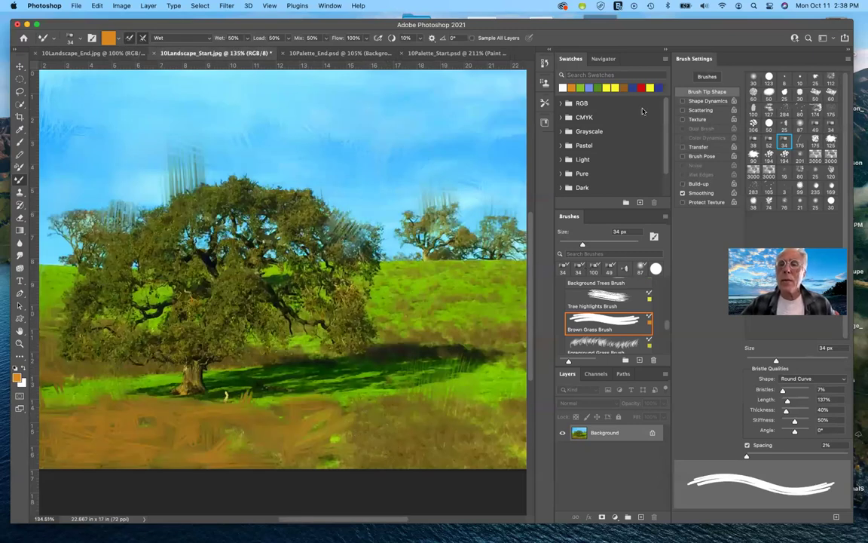
# Step: Pick the darker brown swatch and paint over the remaining foreground grass on the right side of the landscape
pyautogui.click(625, 88)
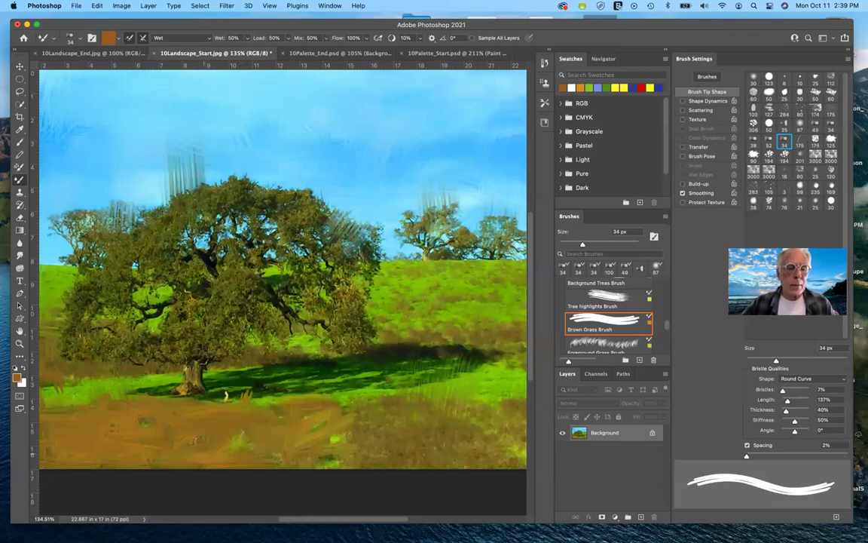
pyautogui.moveTo(332, 439); pyautogui.dragTo(361, 423)
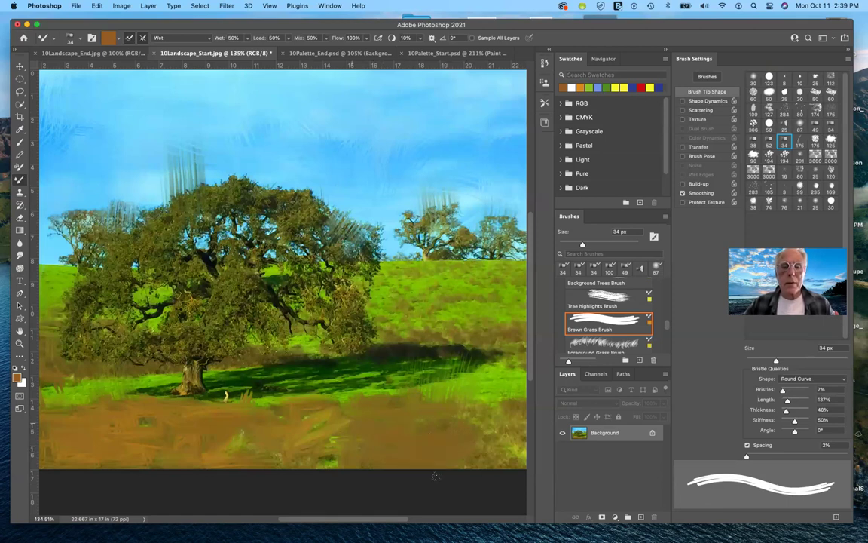
pyautogui.hscroll(5, 435, 477)
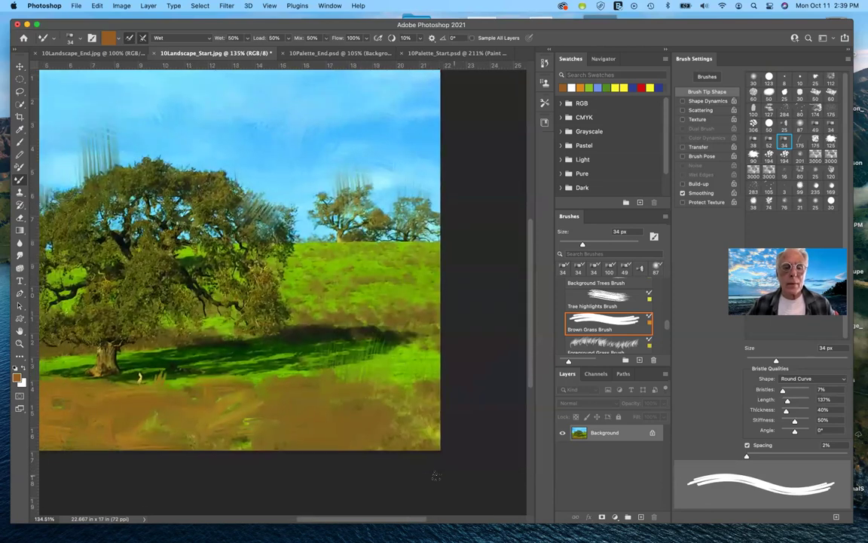
pyautogui.moveTo(308, 392); pyautogui.dragTo(314, 365)
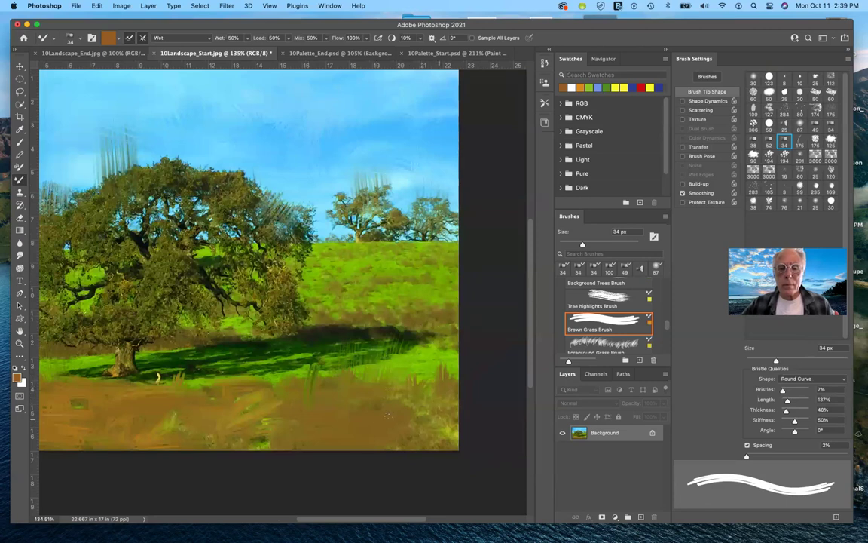
pyautogui.moveTo(397, 416); pyautogui.dragTo(416, 412)
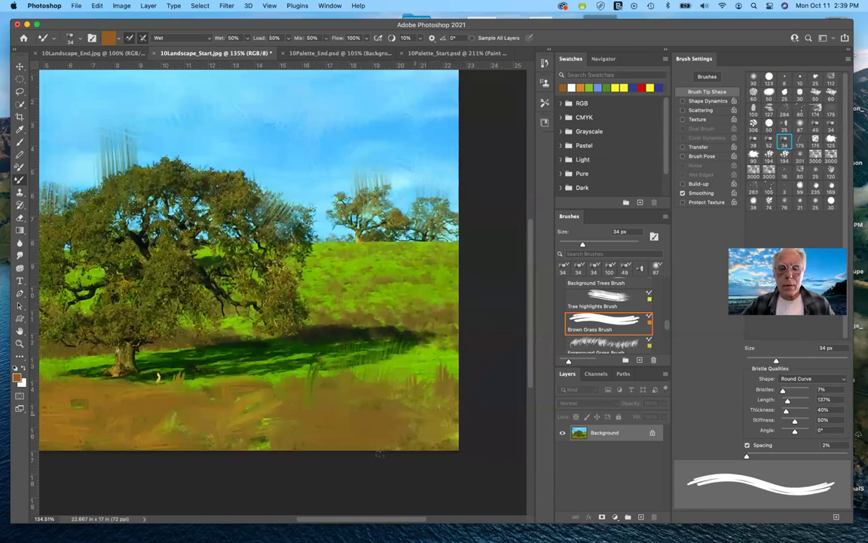
pyautogui.moveTo(367, 402); pyautogui.dragTo(363, 392)
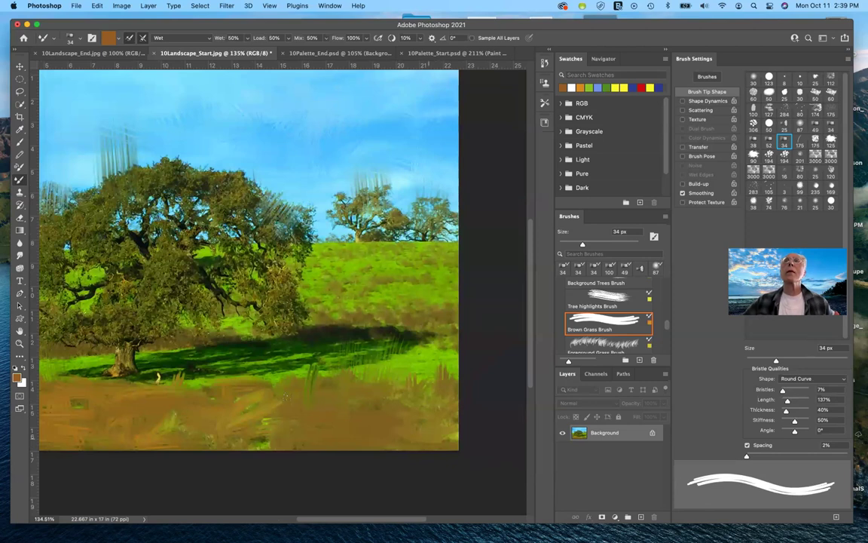
# Step: Review the painted foreground across the whole landscape and compare it with 10Landscape_End.jpg
pyautogui.hscroll(-10, 279, 286)
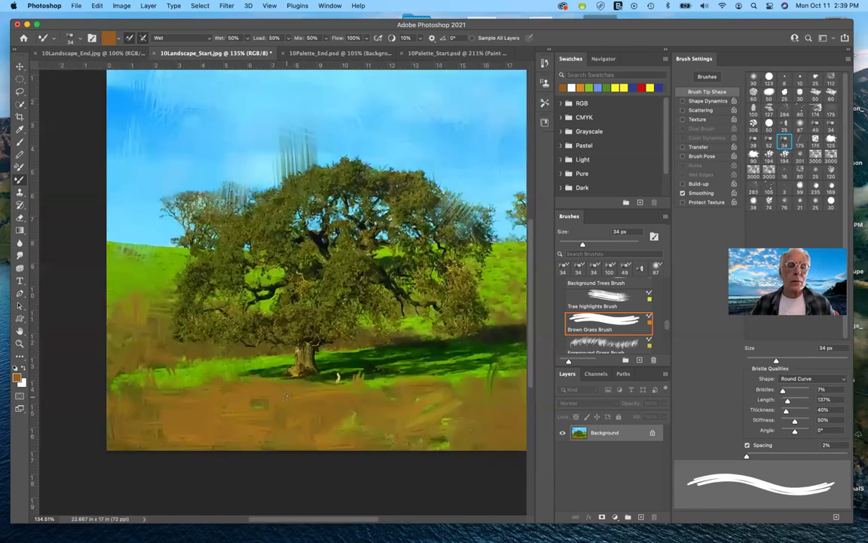
pyautogui.scroll(4, 279, 287)
pyautogui.hscroll(5, 285, 397)
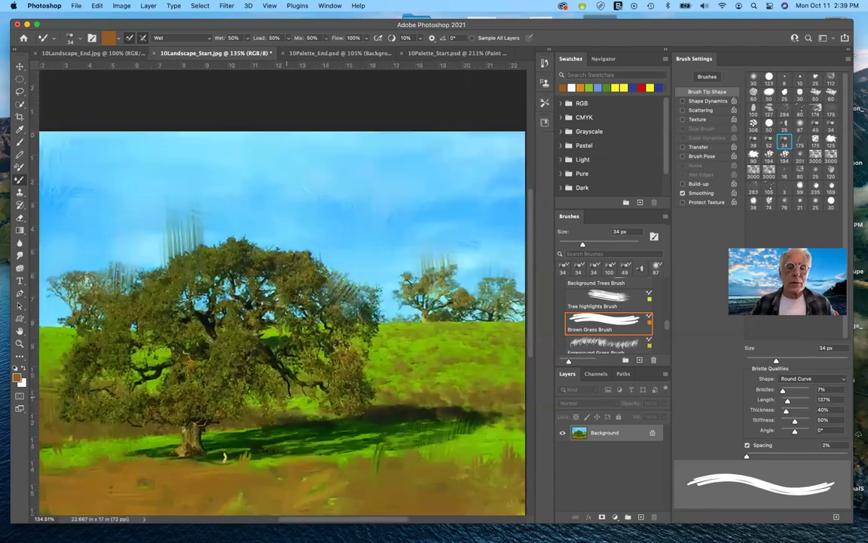
pyautogui.scroll(-5, 285, 397)
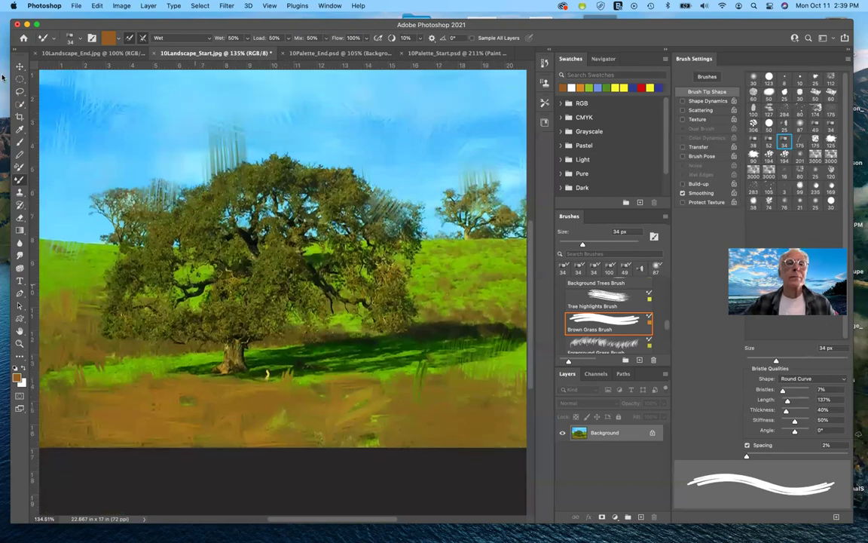
pyautogui.click(89, 53)
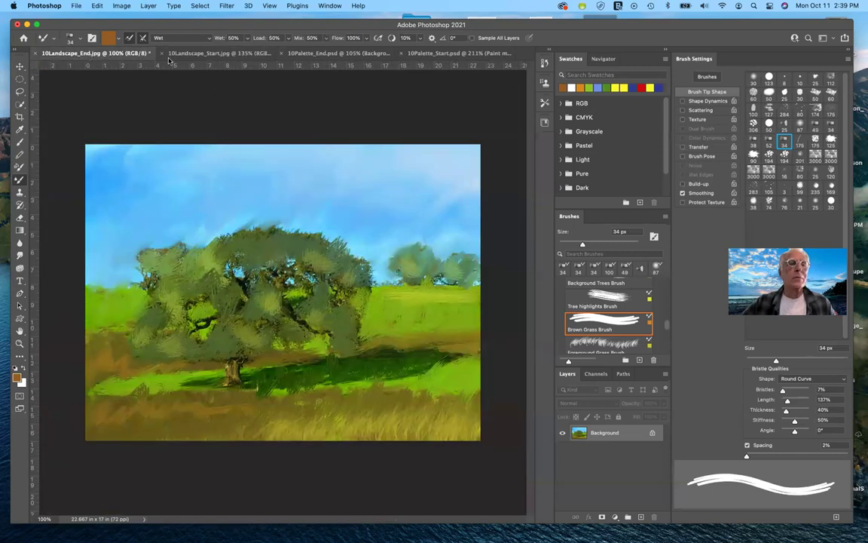
pyautogui.click(191, 53)
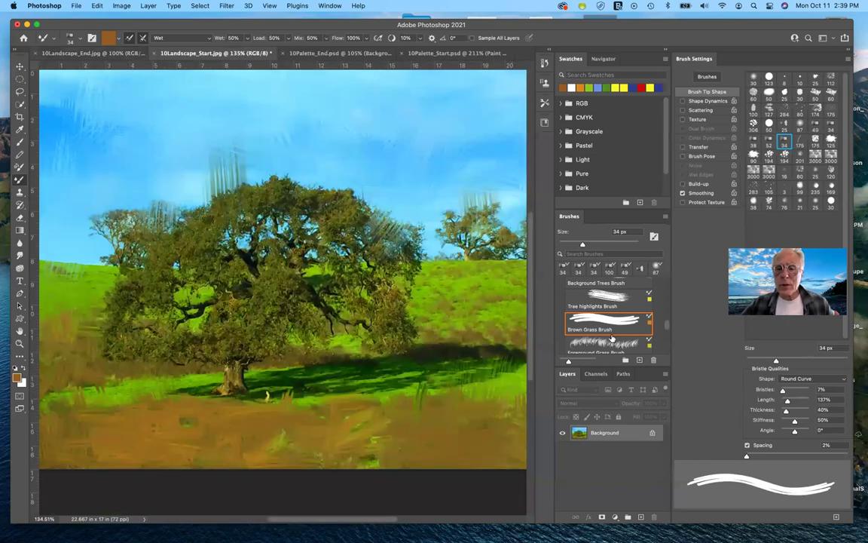
# Step: Choose the Foreground Grass Brush from the CIB Landscape Brushes group
pyautogui.scroll(-1, 618, 336)
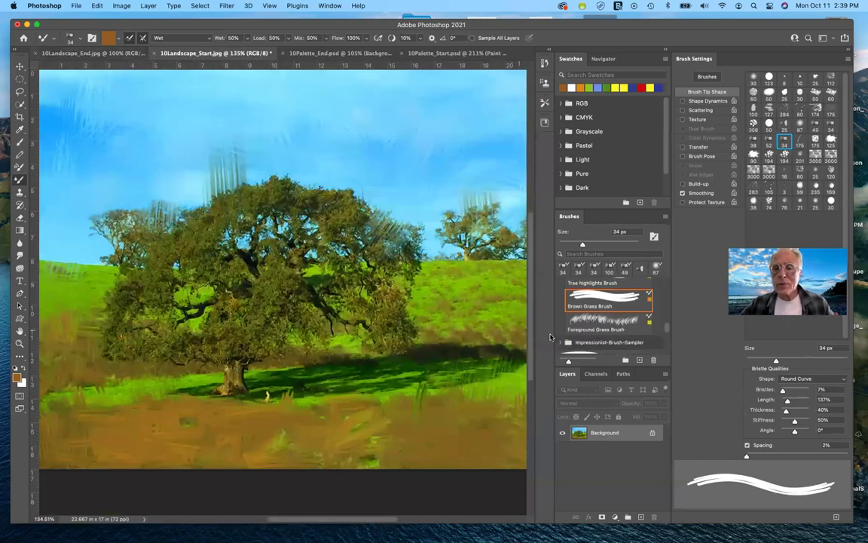
pyautogui.click(581, 323)
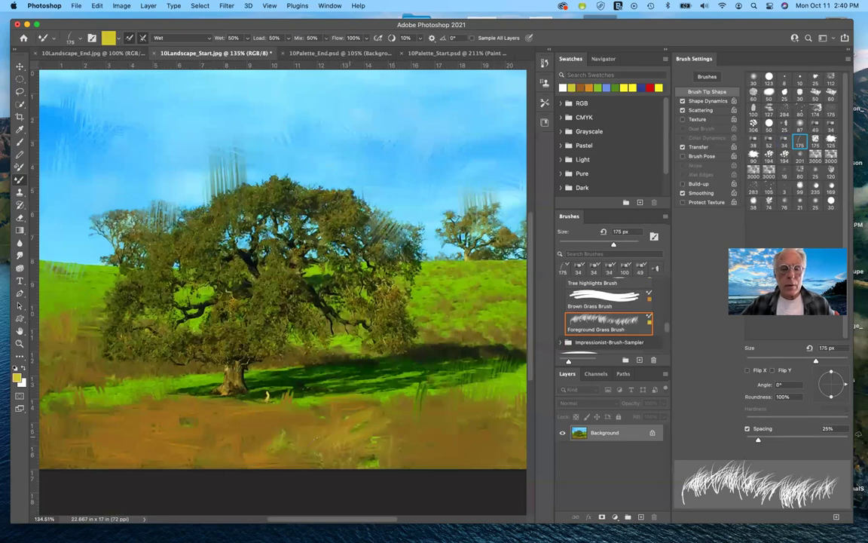
# Step: Paint yellow grass blades over the brown foreground along the bottom of the landscape with the Foreground Grass Brush
pyautogui.moveTo(252, 437); pyautogui.dragTo(422, 437)
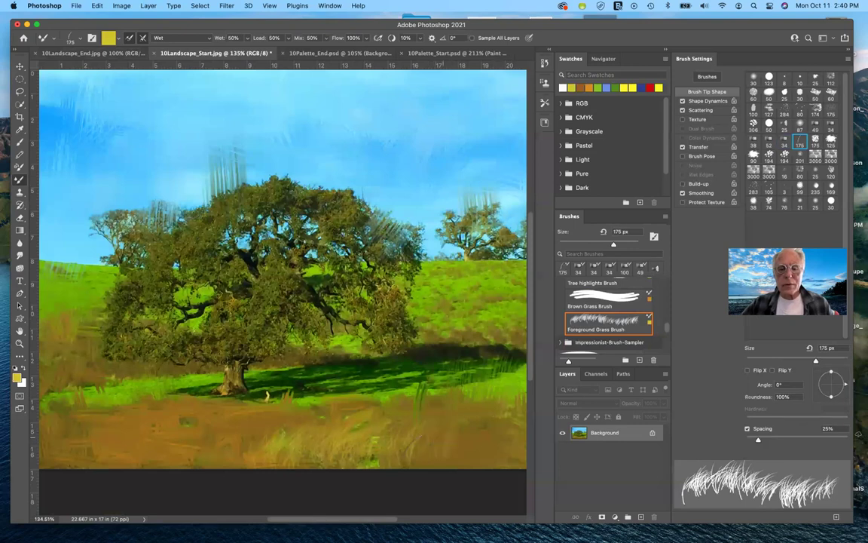
pyautogui.moveTo(402, 411); pyautogui.dragTo(452, 413)
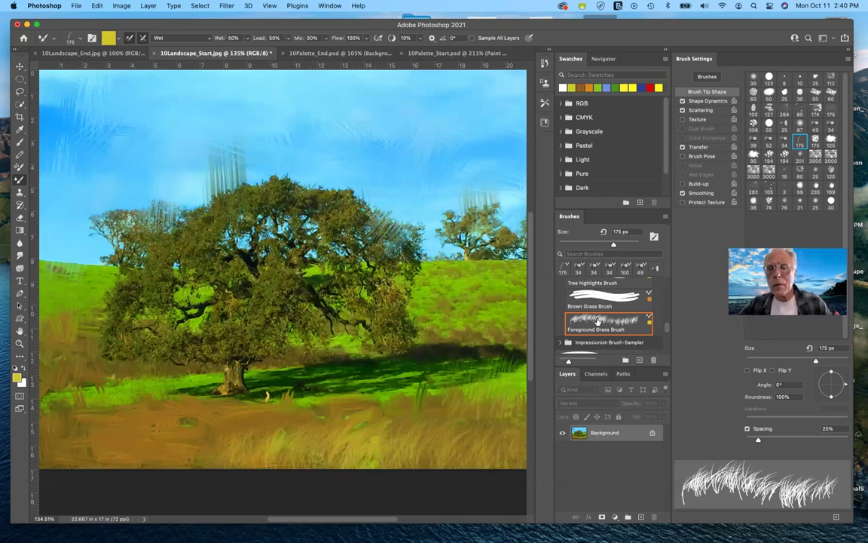
# Step: Choose the Background Trees Brush and paint over the small trees on the ridge beyond the oak
pyautogui.scroll(-2, 618, 343)
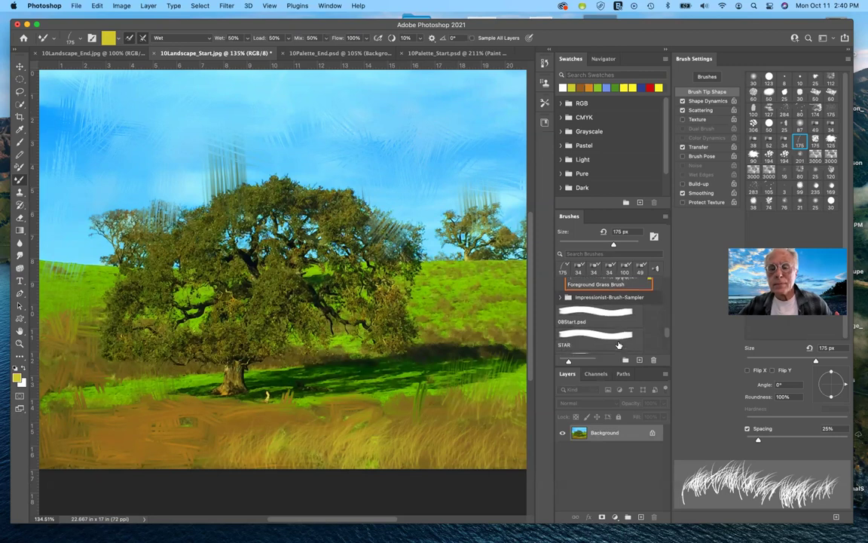
pyautogui.scroll(4, 607, 324)
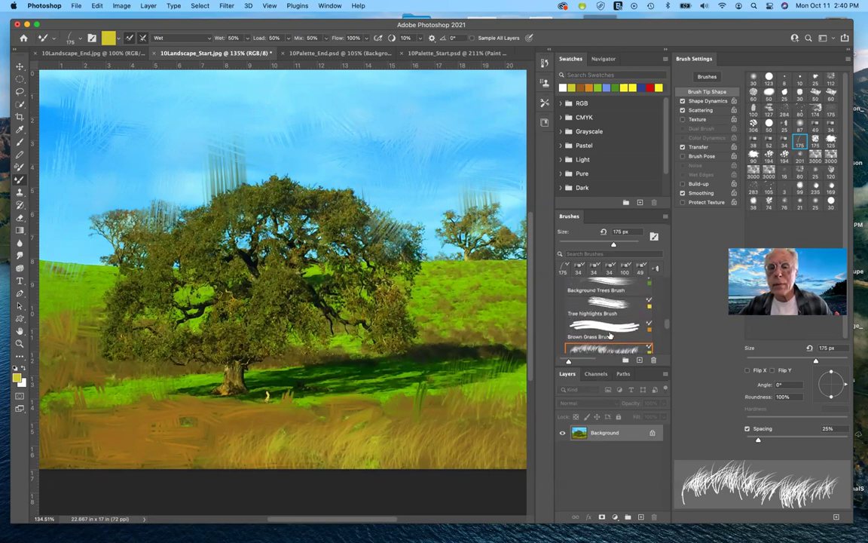
pyautogui.scroll(1, 605, 304)
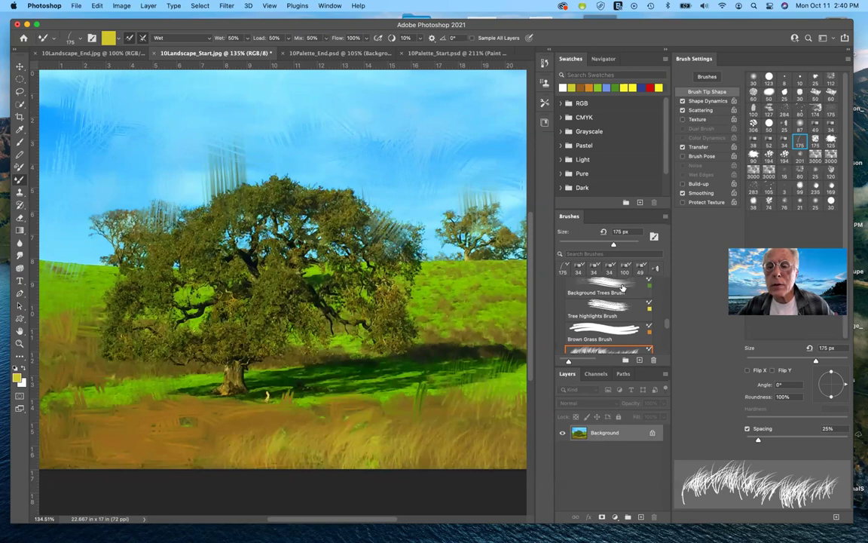
pyautogui.click(603, 291)
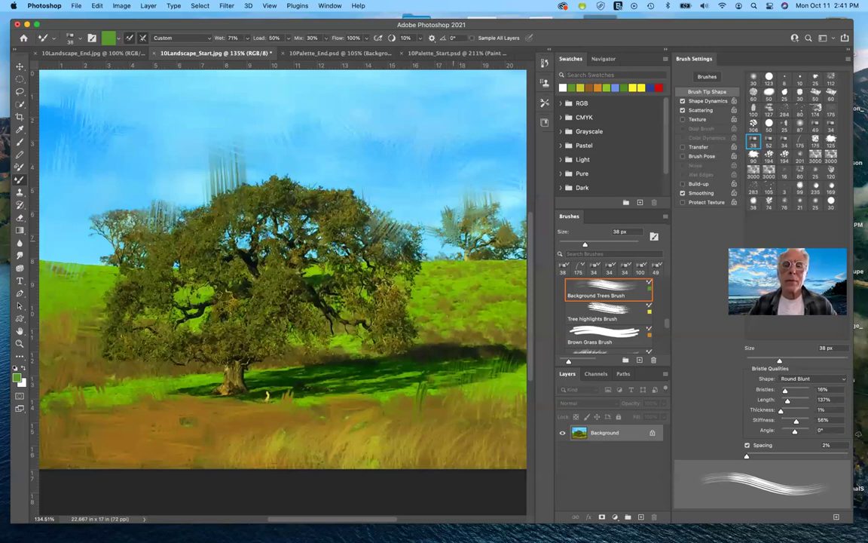
pyautogui.hscroll(3, 282, 267)
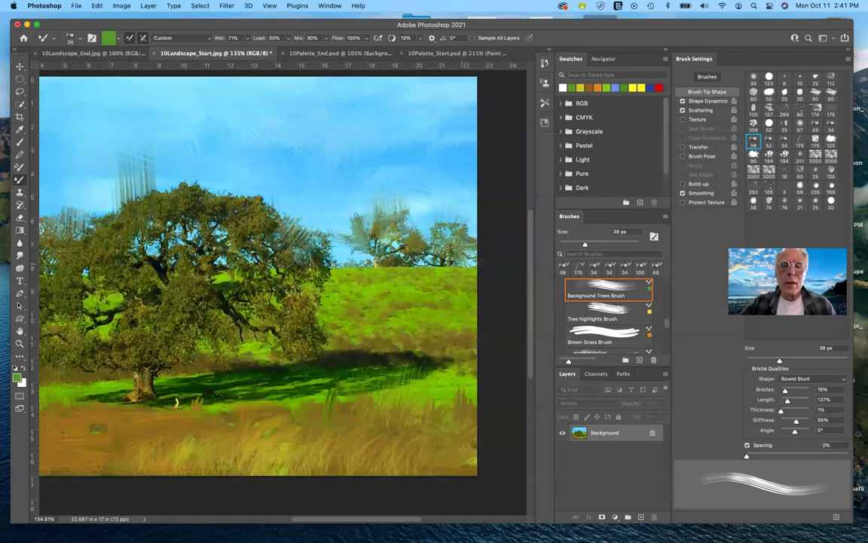
pyautogui.moveTo(401, 216)
pyautogui.mouseDown()
pyautogui.moveTo(395, 212)
pyautogui.moveTo(407, 211)
pyautogui.moveTo(383, 198)
pyautogui.moveTo(388, 202)
pyautogui.mouseUp()
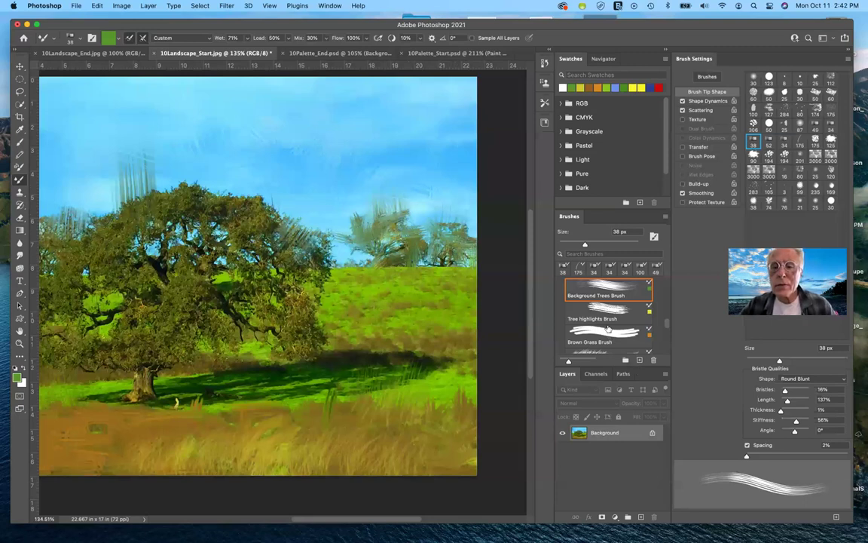
# Step: Choose the Tree highlights Brush and add yellow highlights to the small background trees on the ridge
pyautogui.scroll(1, 604, 321)
pyautogui.scroll(1, 603, 315)
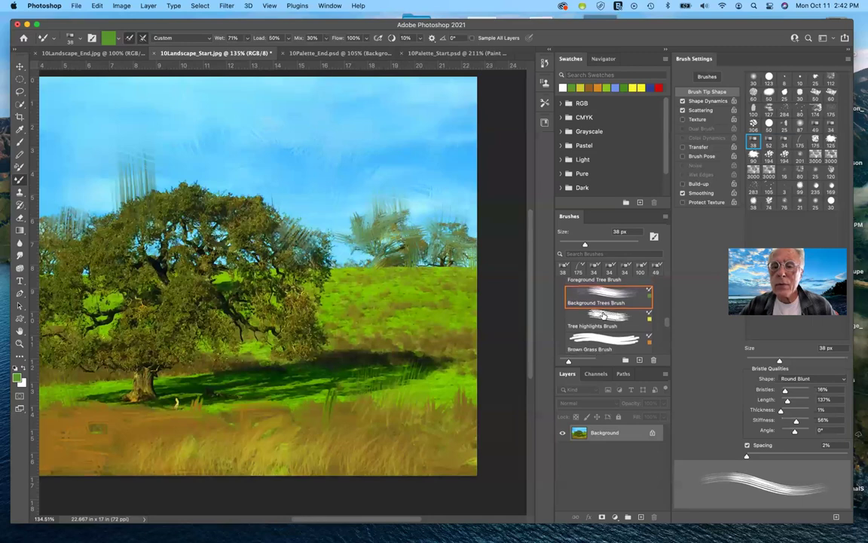
pyautogui.scroll(-1, 603, 315)
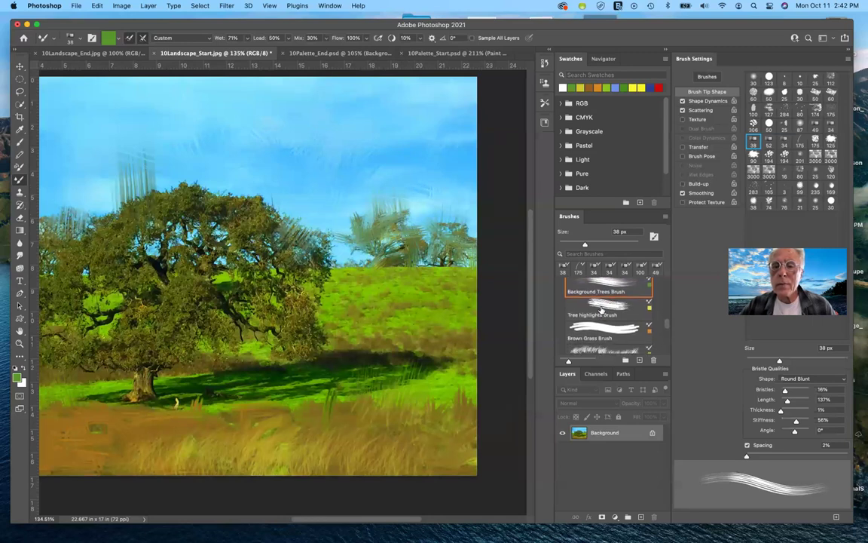
pyautogui.click(602, 308)
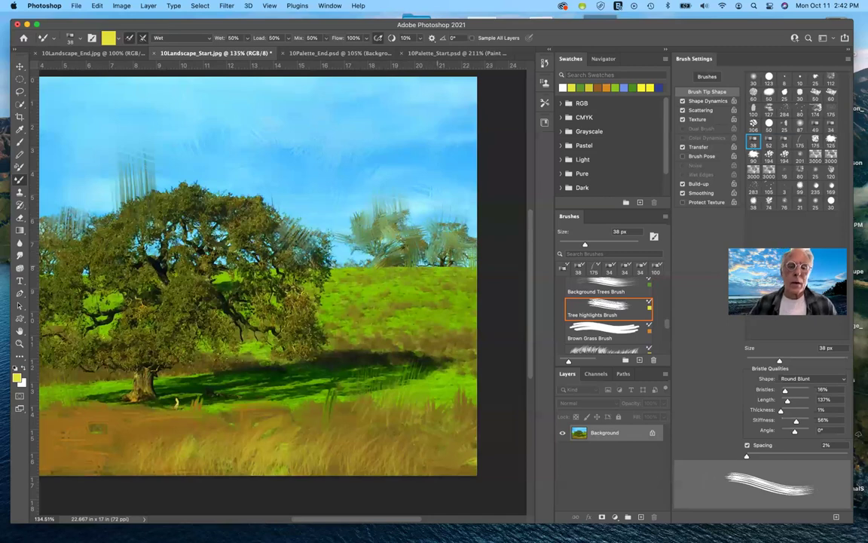
pyautogui.scroll(-5, 282, 264)
pyautogui.hscroll(-5, 283, 263)
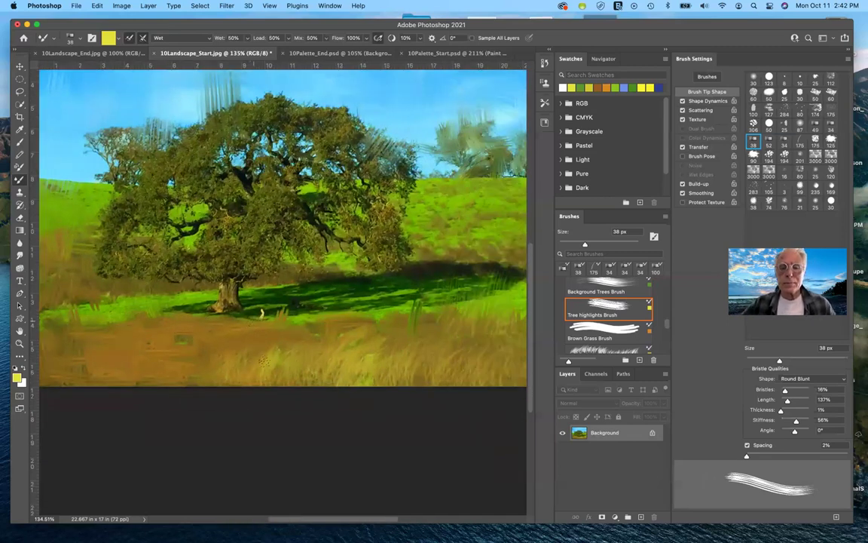
pyautogui.hotkey('ctrl', 'Up')
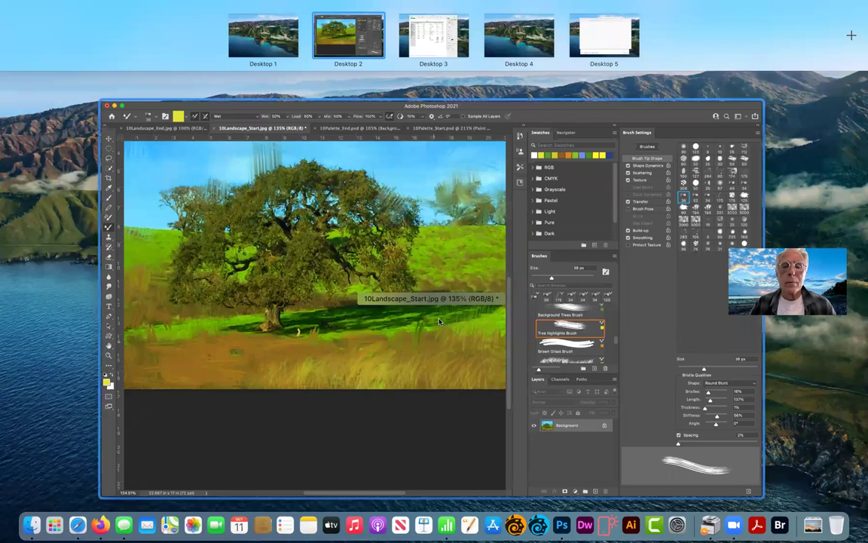
pyautogui.click(395, 292)
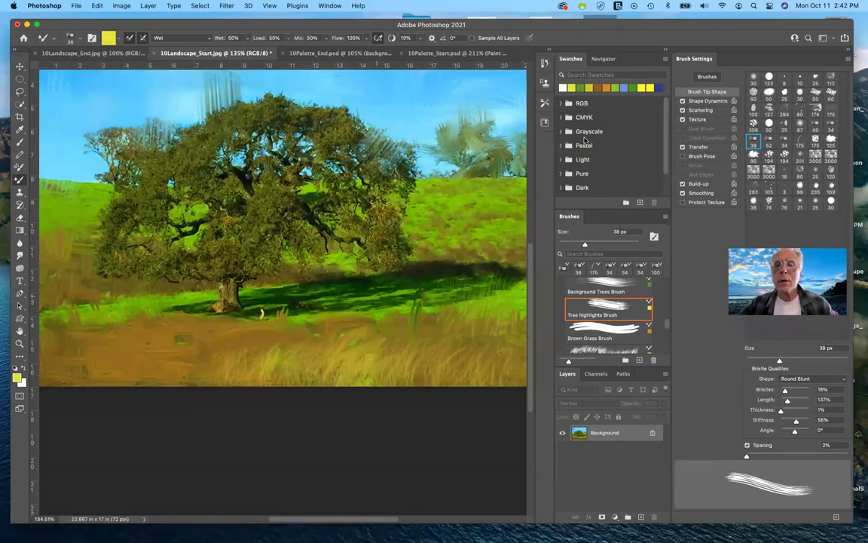
# Step: Choose the Green Grass Highlight Brush from the CIB Landscape Brushes presets
pyautogui.scroll(2, 613, 302)
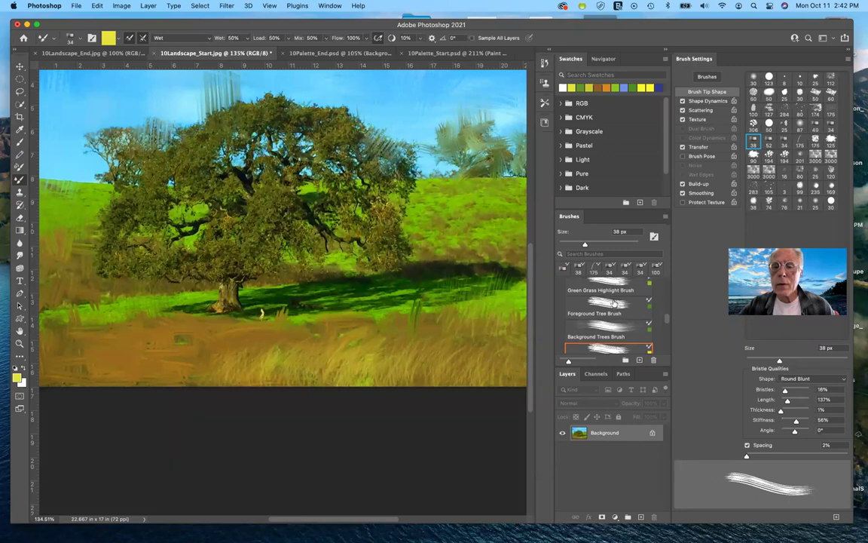
pyautogui.click(613, 302)
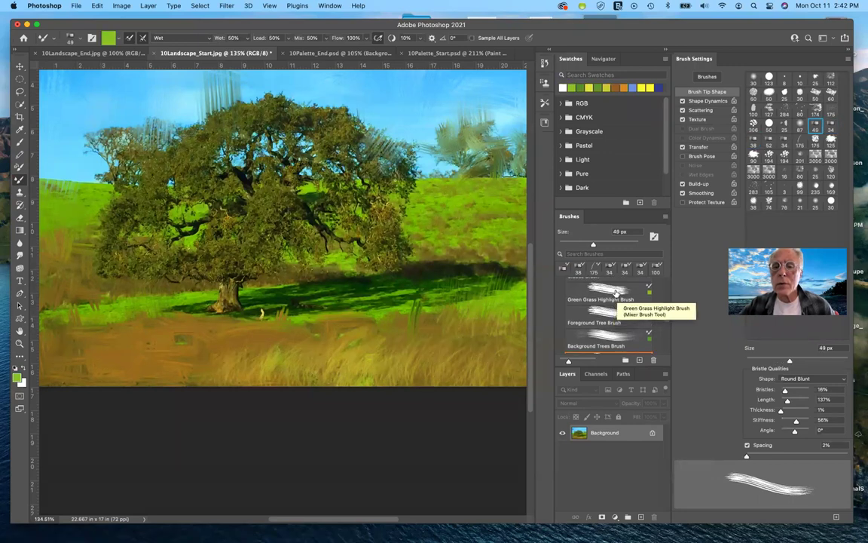
pyautogui.click(616, 291)
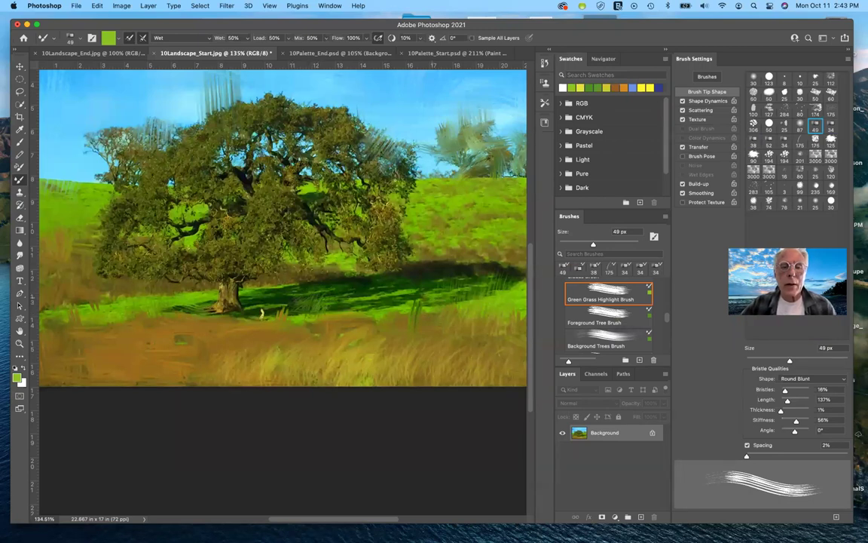
# Step: Try green highlight strokes over the shaded grass directly on the Background layer and undo them
pyautogui.moveTo(360, 279); pyautogui.dragTo(353, 262)
pyautogui.moveTo(411, 271); pyautogui.dragTo(438, 258)
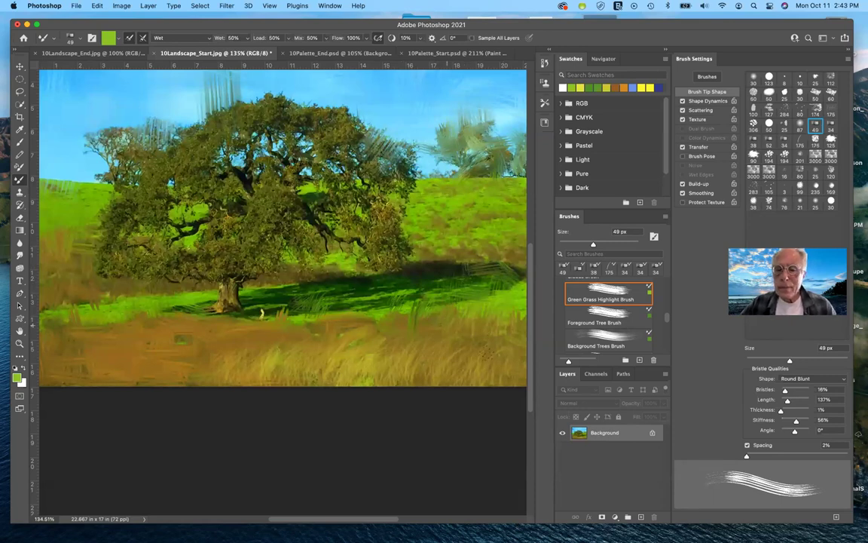
pyautogui.moveTo(641, 528)
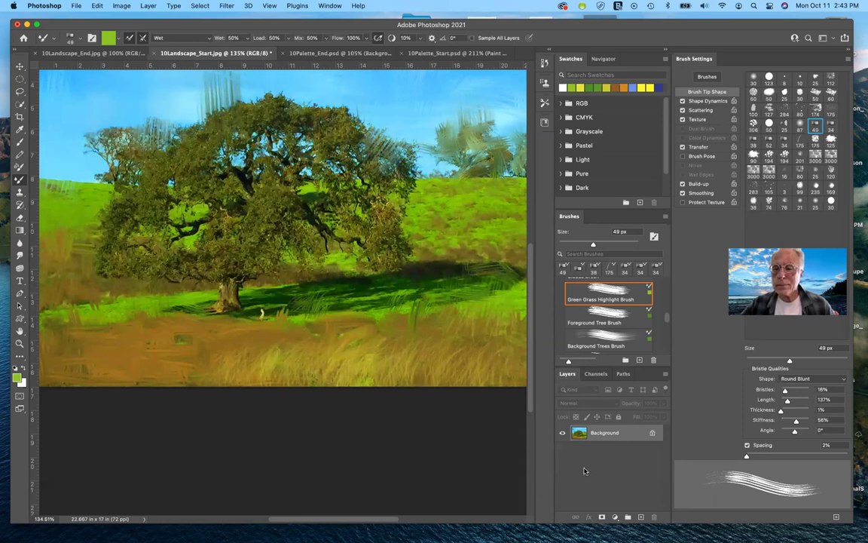
pyautogui.press('super+z')
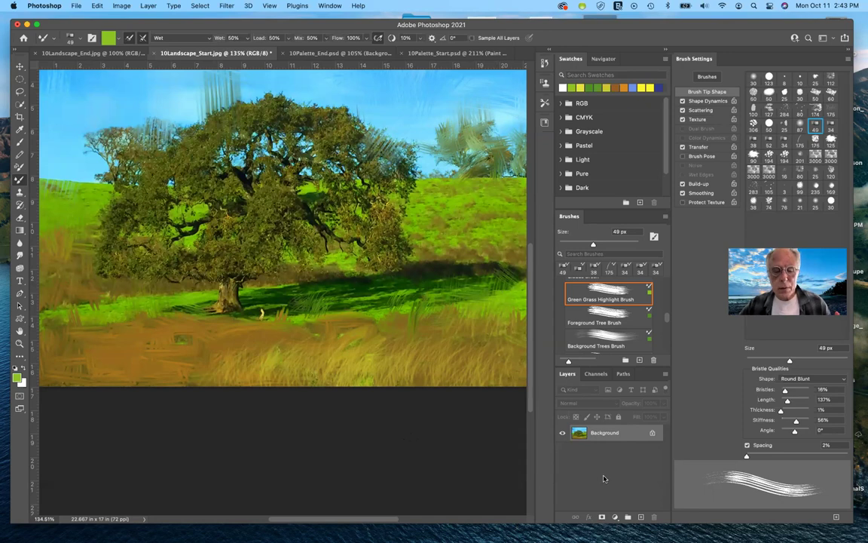
pyautogui.press('super+z')
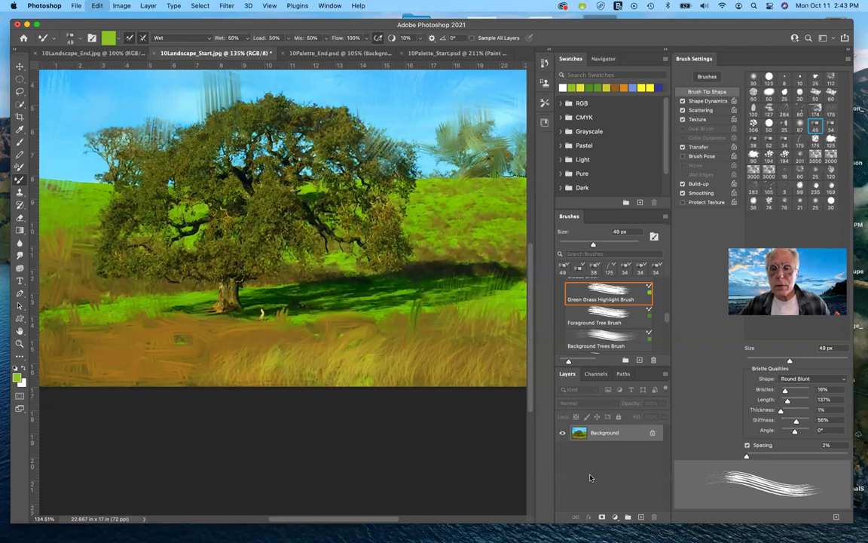
# Step: Add a new layer and paint green grass highlights on it along the grass beneath and beside the oak
pyautogui.click(641, 517)
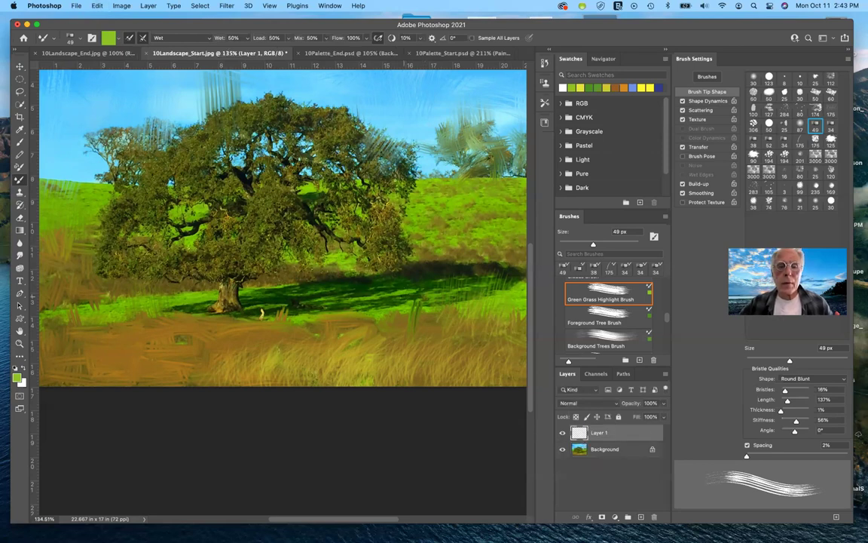
pyautogui.moveTo(408, 291); pyautogui.dragTo(391, 267)
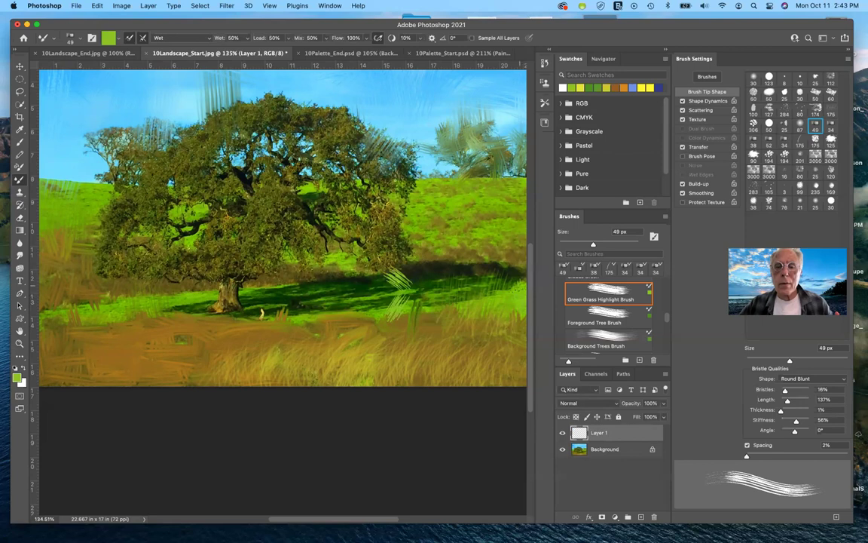
pyautogui.moveTo(502, 302); pyautogui.dragTo(490, 277)
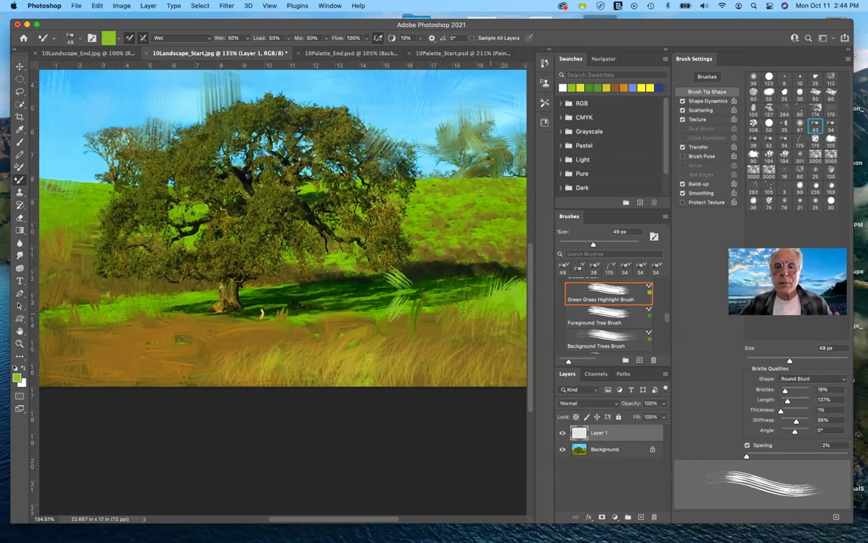
pyautogui.moveTo(419, 279)
pyautogui.mouseDown()
pyautogui.moveTo(412, 258)
pyautogui.moveTo(381, 261)
pyautogui.mouseUp()
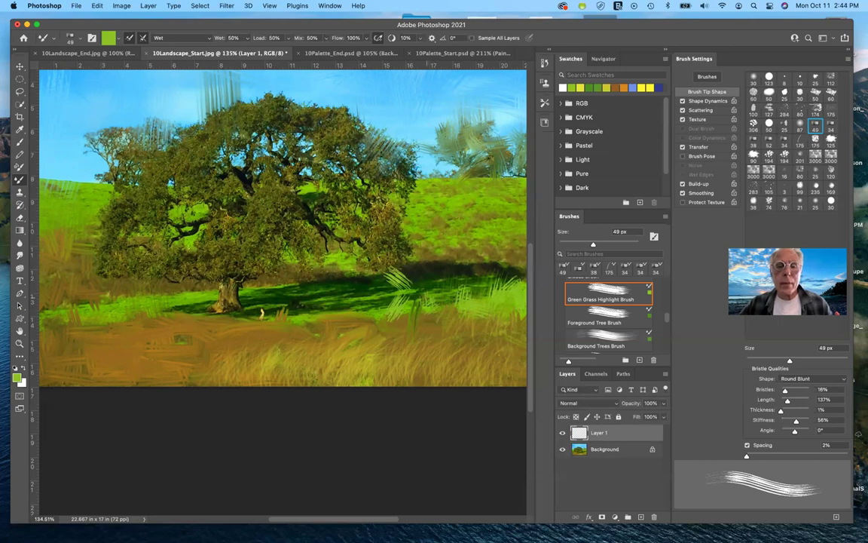
pyautogui.moveTo(347, 287)
pyautogui.mouseDown()
pyautogui.moveTo(323, 269)
pyautogui.moveTo(262, 270)
pyautogui.moveTo(223, 303)
pyautogui.mouseUp()
pyautogui.moveTo(292, 324); pyautogui.dragTo(263, 309)
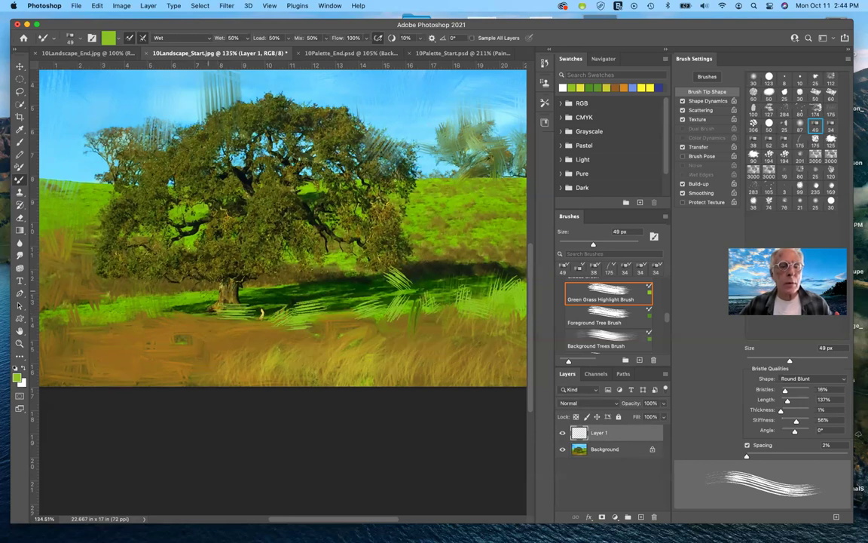
pyautogui.moveTo(194, 270)
pyautogui.mouseDown()
pyautogui.moveTo(179, 253)
pyautogui.moveTo(181, 260)
pyautogui.moveTo(142, 261)
pyautogui.mouseUp()
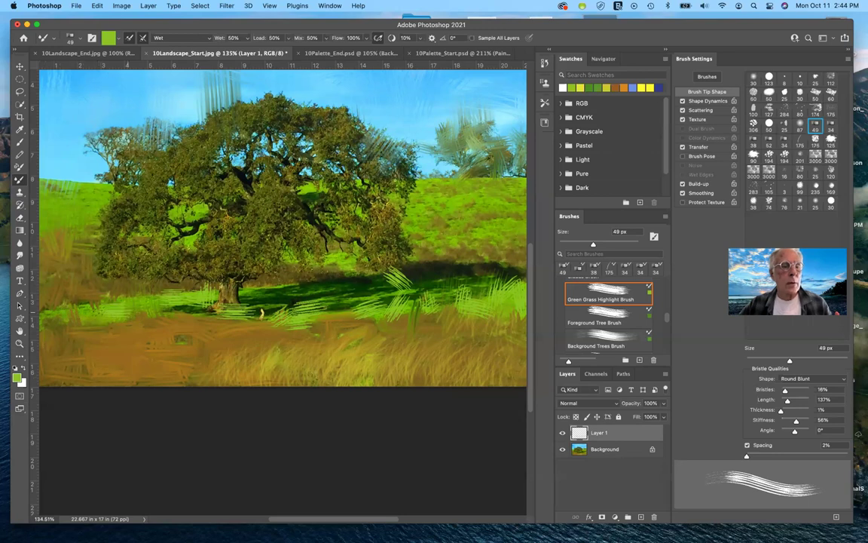
pyautogui.moveTo(87, 276)
pyautogui.mouseDown()
pyautogui.moveTo(38, 280)
pyautogui.moveTo(104, 273)
pyautogui.moveTo(119, 281)
pyautogui.mouseUp()
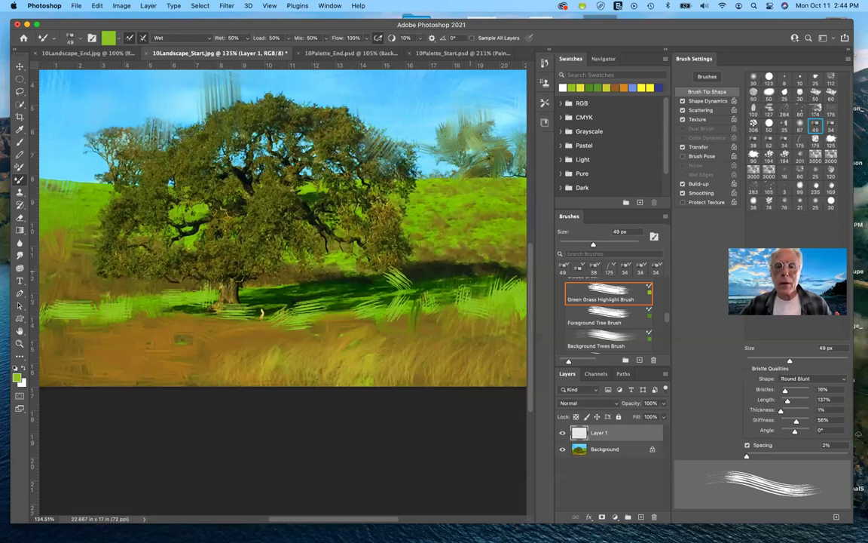
# Step: Paint more green highlight strokes on the new layer over the hillside behind the oak and into the oak's foliage
pyautogui.scroll(1, 283, 226)
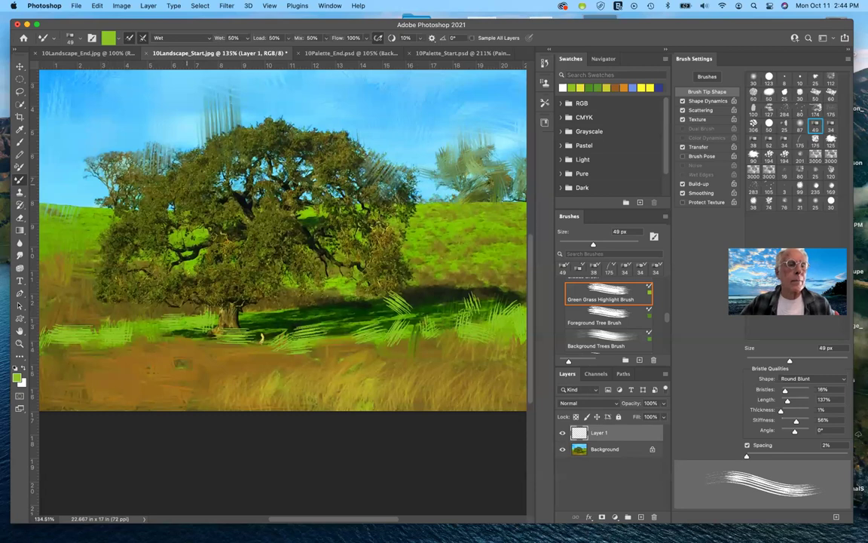
pyautogui.moveTo(188, 183); pyautogui.dragTo(188, 205)
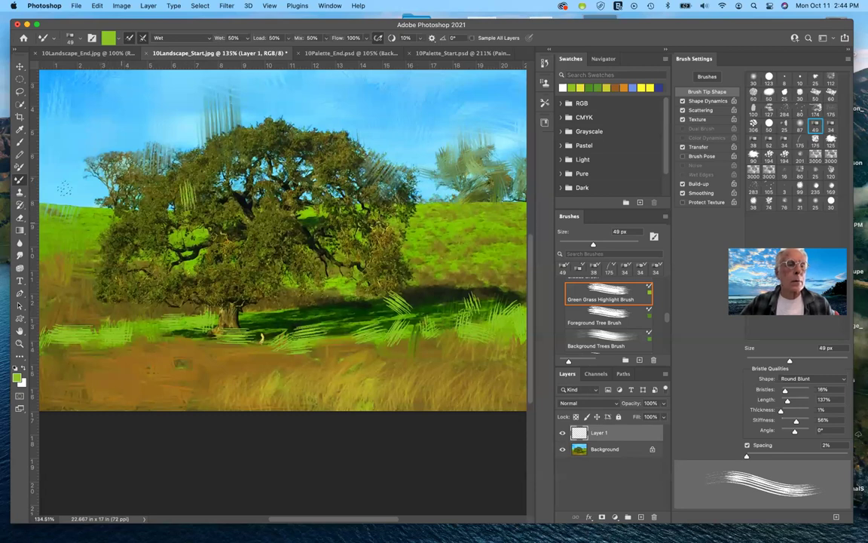
pyautogui.moveTo(67, 219)
pyautogui.mouseDown()
pyautogui.moveTo(57, 190)
pyautogui.moveTo(45, 206)
pyautogui.mouseUp()
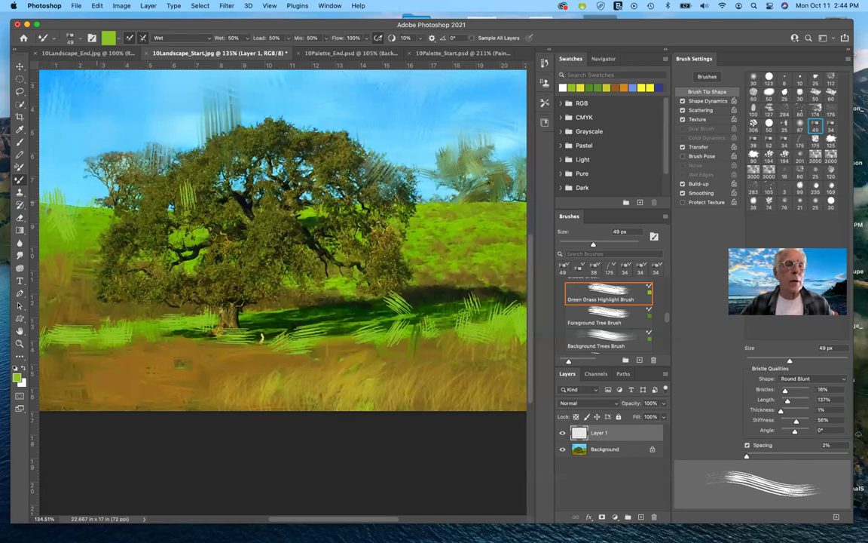
pyautogui.moveTo(88, 192); pyautogui.dragTo(87, 208)
pyautogui.moveTo(68, 213); pyautogui.dragTo(52, 221)
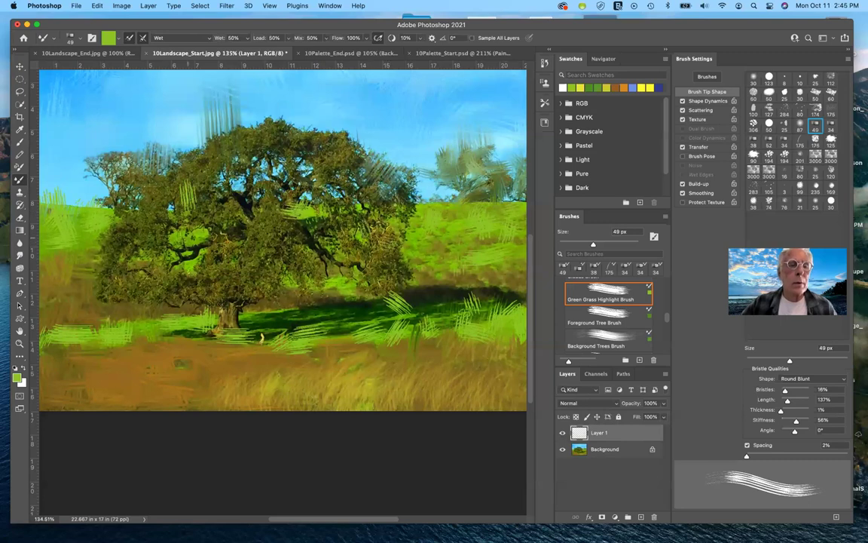
pyautogui.moveTo(171, 220)
pyautogui.mouseDown()
pyautogui.moveTo(181, 208)
pyautogui.moveTo(192, 211)
pyautogui.moveTo(155, 211)
pyautogui.moveTo(176, 245)
pyautogui.moveTo(173, 228)
pyautogui.moveTo(164, 246)
pyautogui.moveTo(172, 249)
pyautogui.mouseUp()
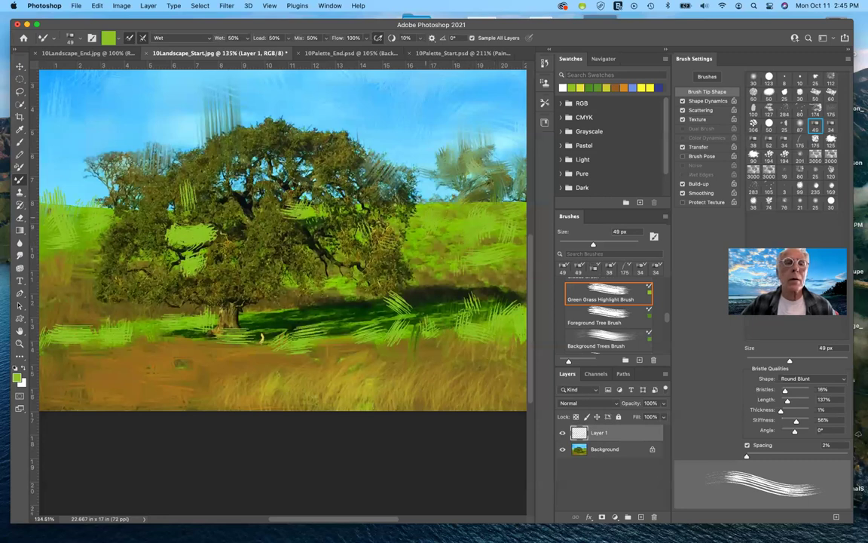
# Step: With Sample All Layers on, stop reloading the brush after each stroke and smear the oak's foliage using the existing image colors
pyautogui.click(130, 39)
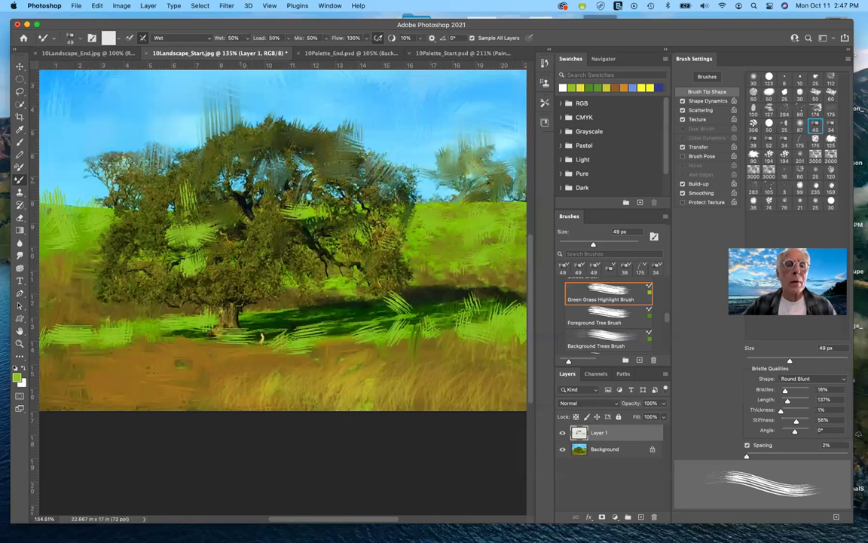
pyautogui.moveTo(230, 162); pyautogui.dragTo(245, 196)
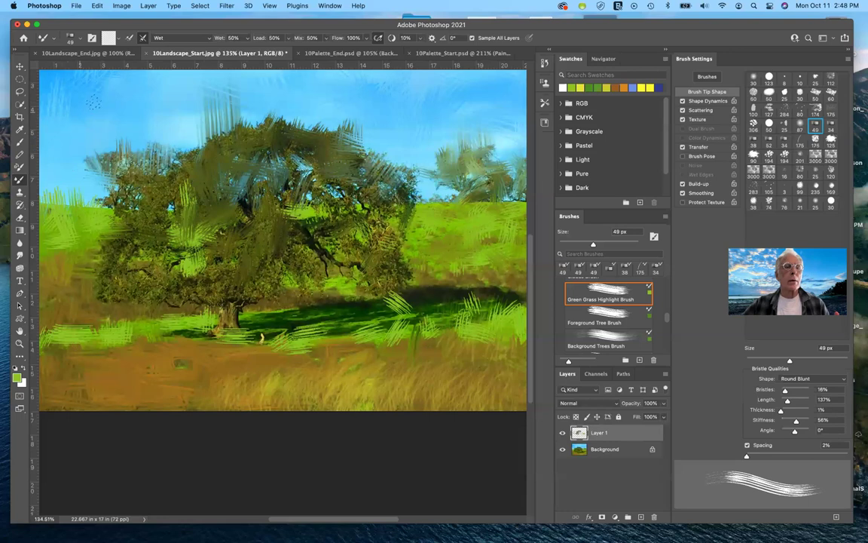
# Step: Look at the finished painting in 10Landscape_End.jpg for reference and return to 10Landscape_Start.jpg
pyautogui.click(74, 51)
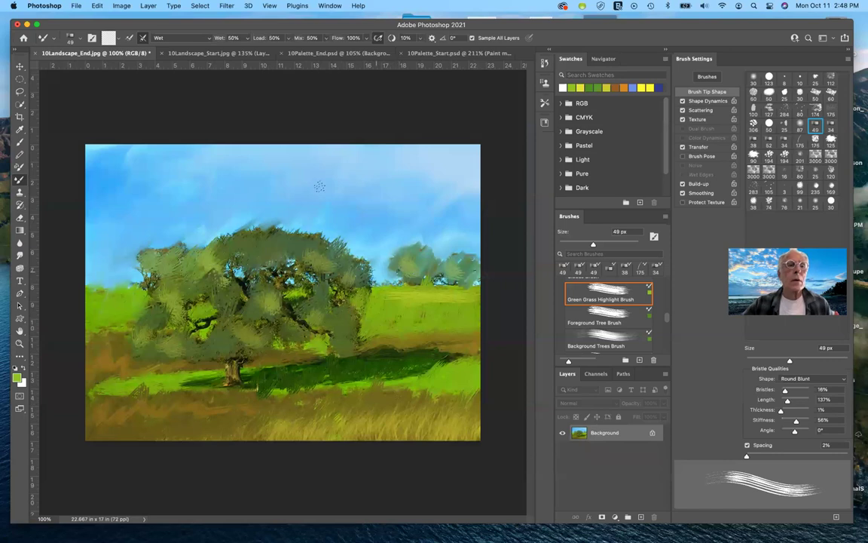
pyautogui.click(234, 55)
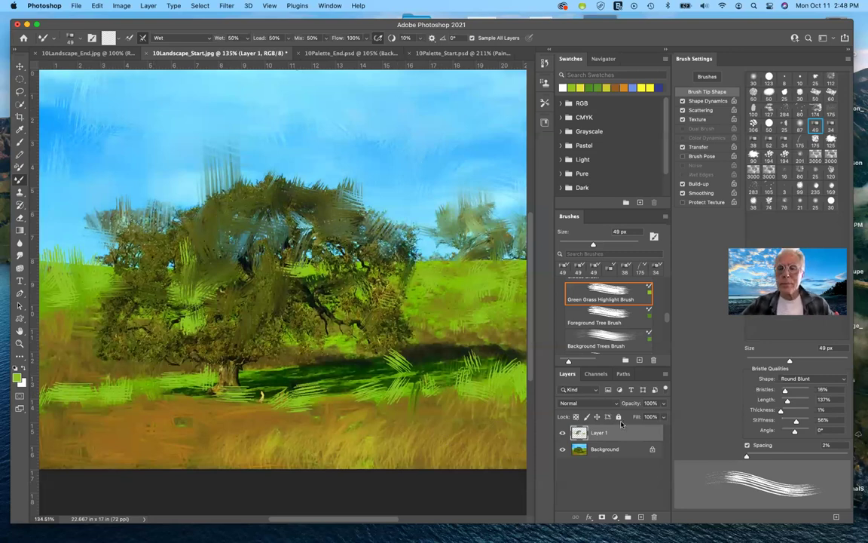
# Step: With the Round Fan Brush and Sample All Layers off, smear short strokes on Layer 1 around the oak's upper canopy edges and adjoining sky
pyautogui.scroll(1, 622, 315)
pyautogui.scroll(5, 618, 309)
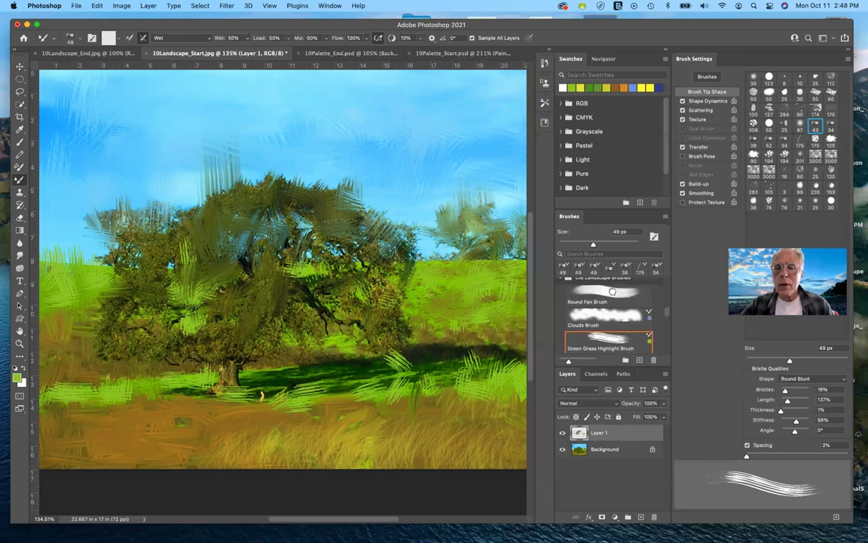
pyautogui.click(612, 291)
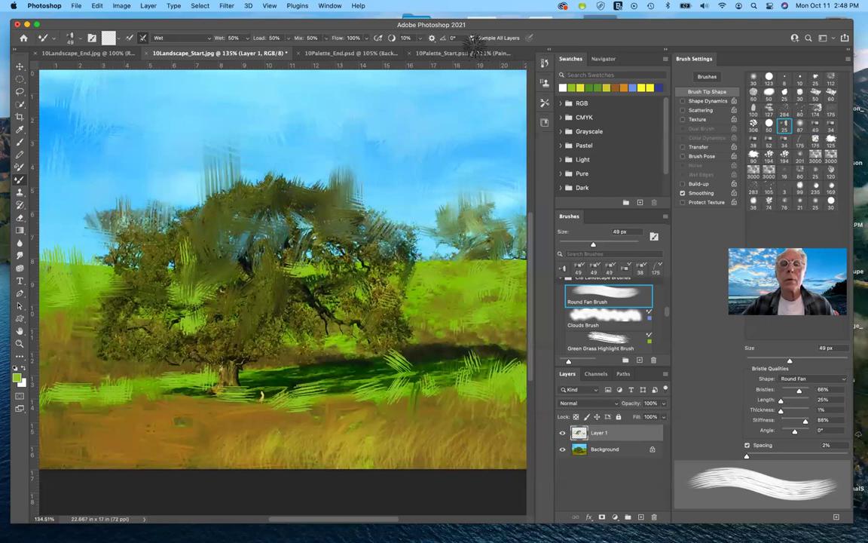
pyautogui.click(471, 38)
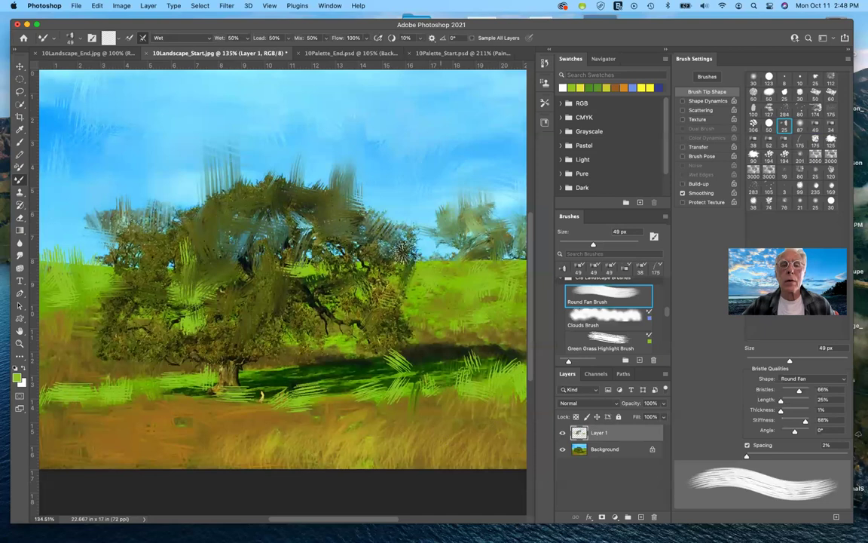
pyautogui.moveTo(404, 224); pyautogui.dragTo(401, 190)
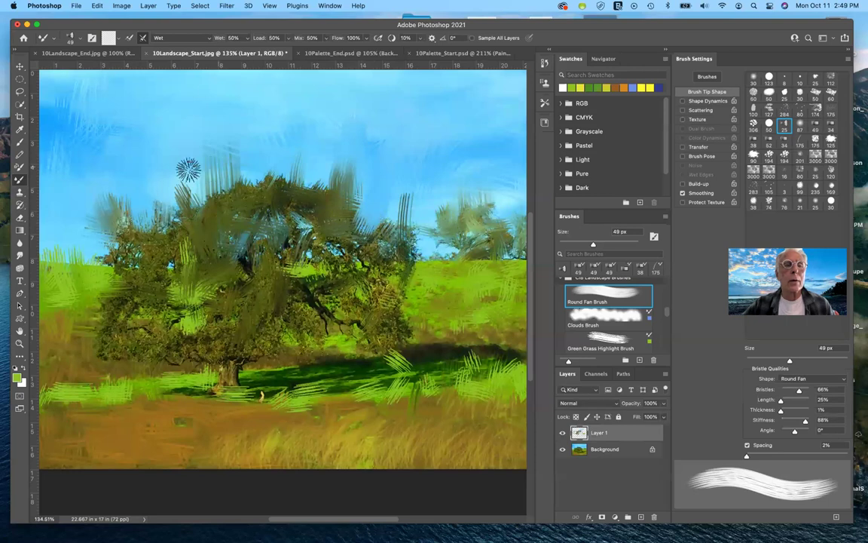
pyautogui.moveTo(181, 181); pyautogui.dragTo(202, 181)
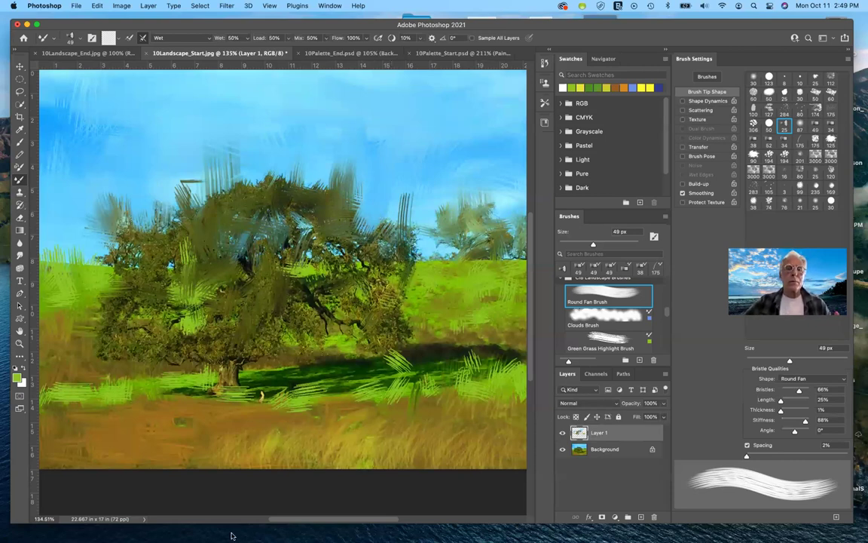
# Step: Switch to the finished painting in 10Landscape_End.jpg
pyautogui.click(89, 53)
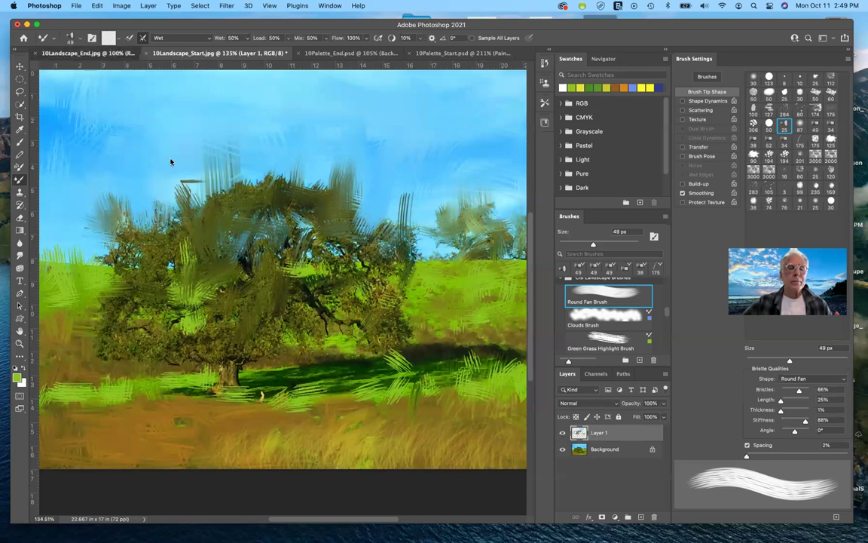